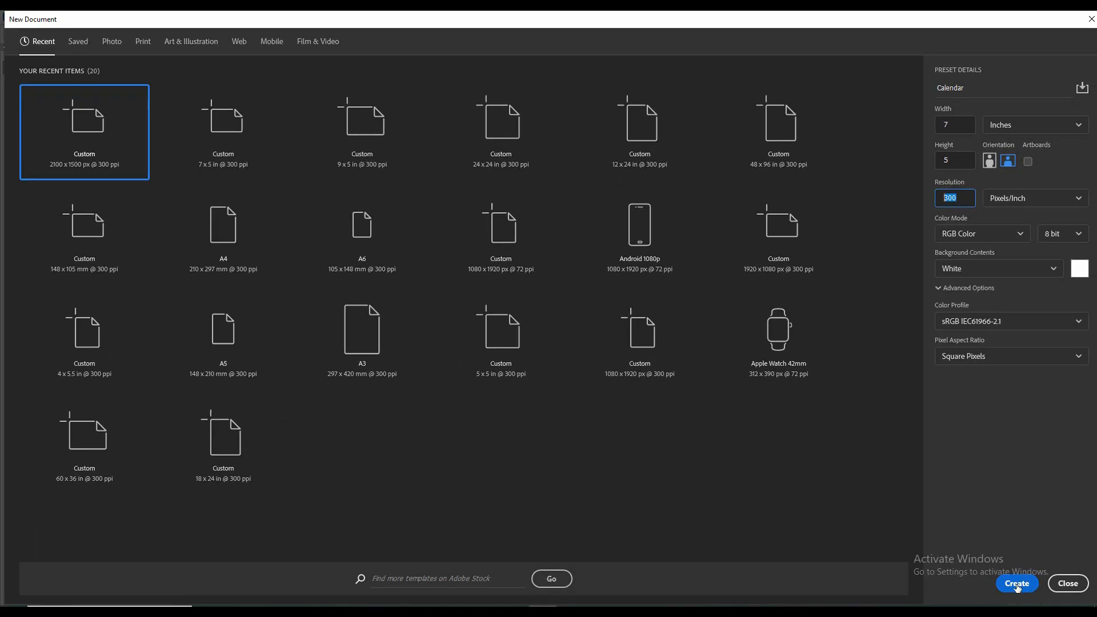
# Create the 7 × 5 inch, 300 ppi Calendar document and draw a black rectangle about 1106 × 1151 px near its left edge
pyautogui.click(1017, 584)
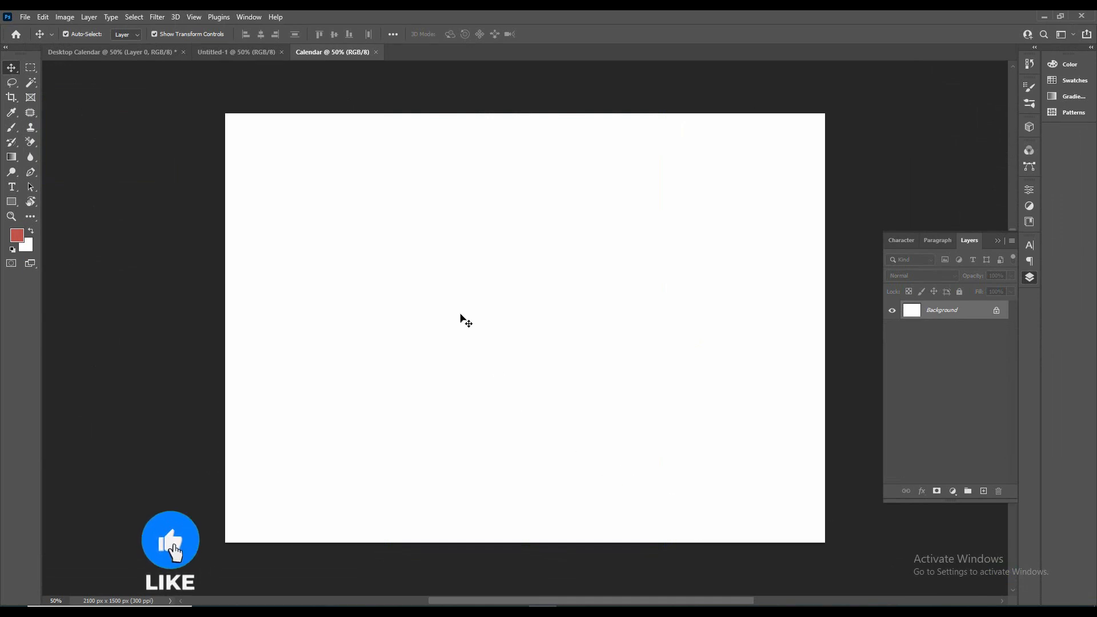
pyautogui.rightClick(12, 202)
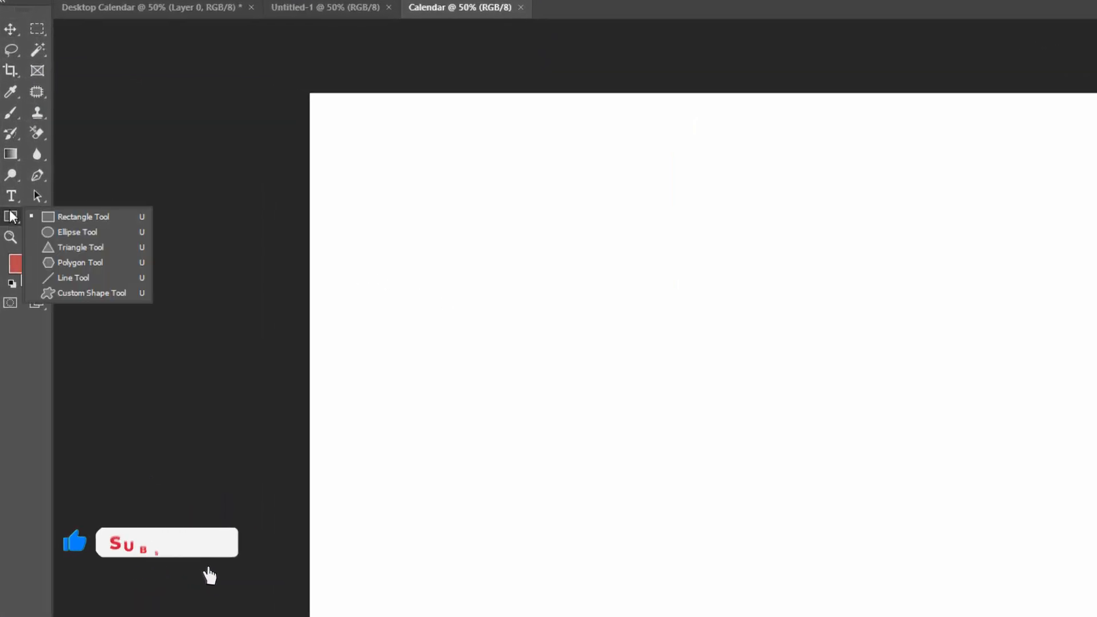
pyautogui.click(83, 217)
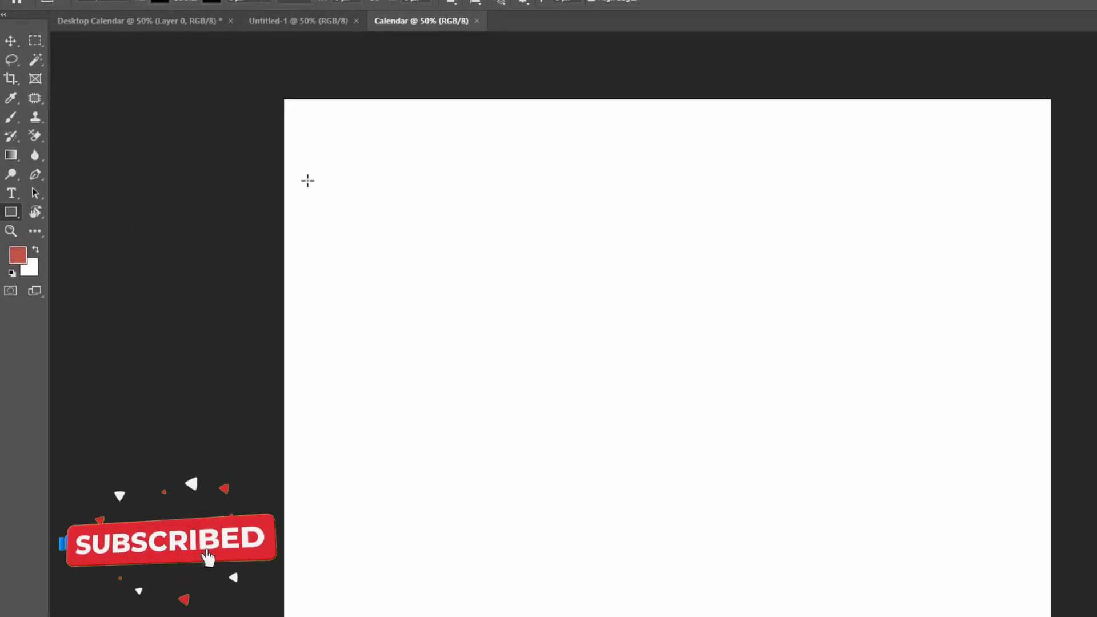
pyautogui.moveTo(296, 173); pyautogui.dragTo(670, 562)
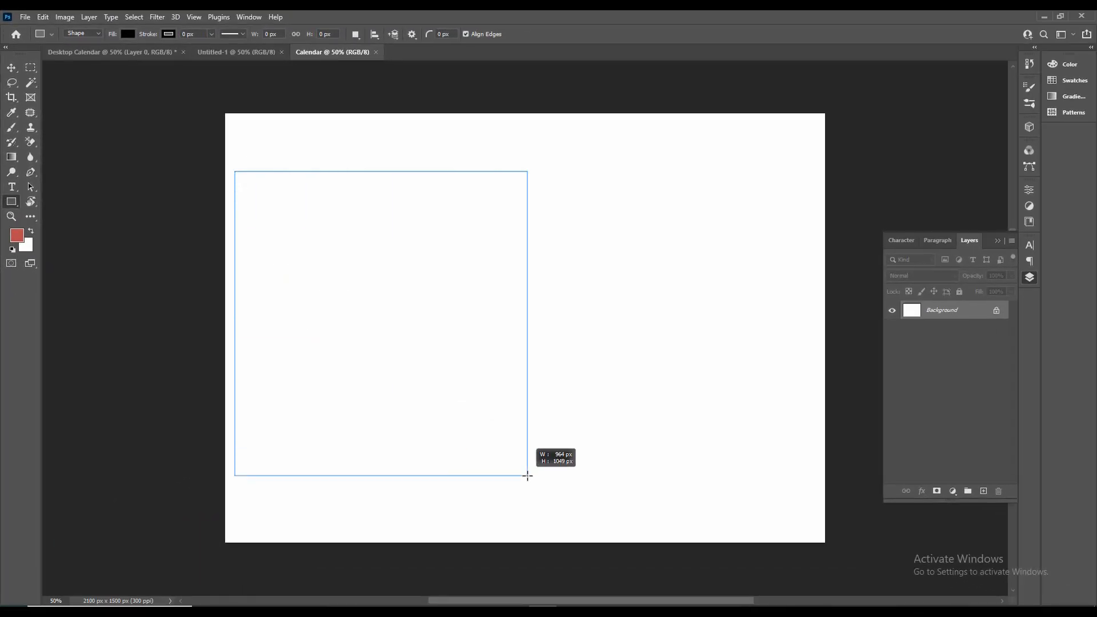
pyautogui.moveTo(528, 476); pyautogui.dragTo(552, 501)
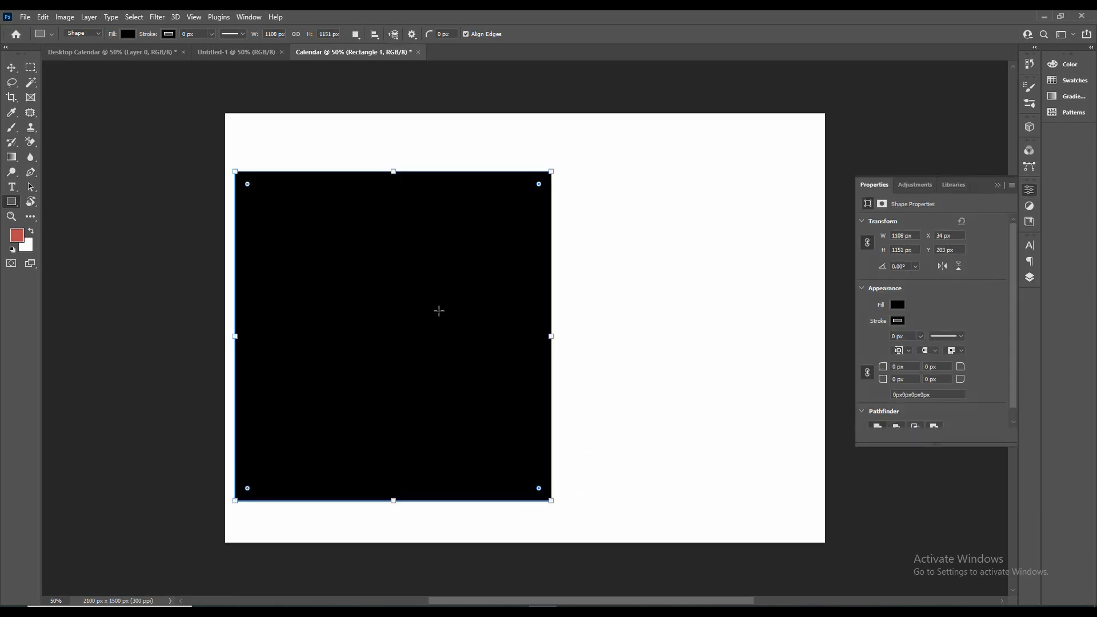
# Enlarge the black rectangle to about 1428 × 1484 px, rotate it about 47.8°, and shift it over the canvas's upper-left area
pyautogui.click(16, 69)
pyautogui.moveTo(313, 277); pyautogui.dragTo(303, 231)
pyautogui.moveTo(551, 463); pyautogui.dragTo(507, 500)
pyautogui.moveTo(384, 322); pyautogui.dragTo(346, 291)
pyautogui.moveTo(455, 429); pyautogui.dragTo(481, 498)
pyautogui.moveTo(456, 463); pyautogui.dragTo(430, 433)
pyautogui.moveTo(466, 475); pyautogui.dragTo(430, 493)
pyautogui.moveTo(444, 358); pyautogui.dragTo(444, 377)
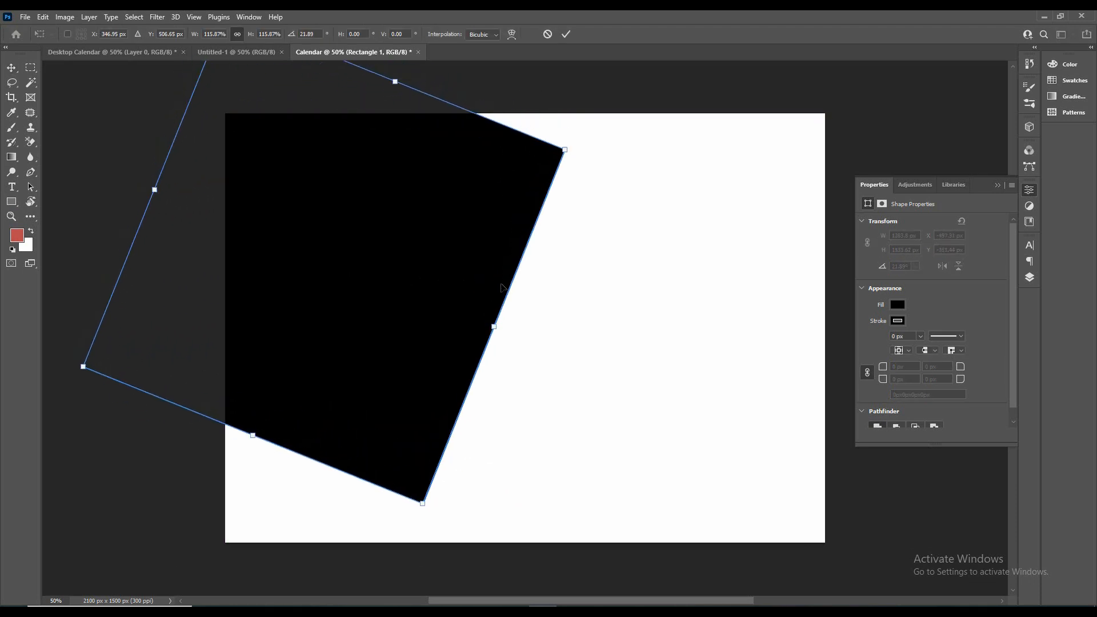
pyautogui.moveTo(552, 150); pyautogui.dragTo(648, 231)
pyautogui.moveTo(518, 234); pyautogui.dragTo(562, 233)
pyautogui.moveTo(670, 225); pyautogui.dragTo(694, 228)
pyautogui.moveTo(651, 230); pyautogui.dragTo(709, 230)
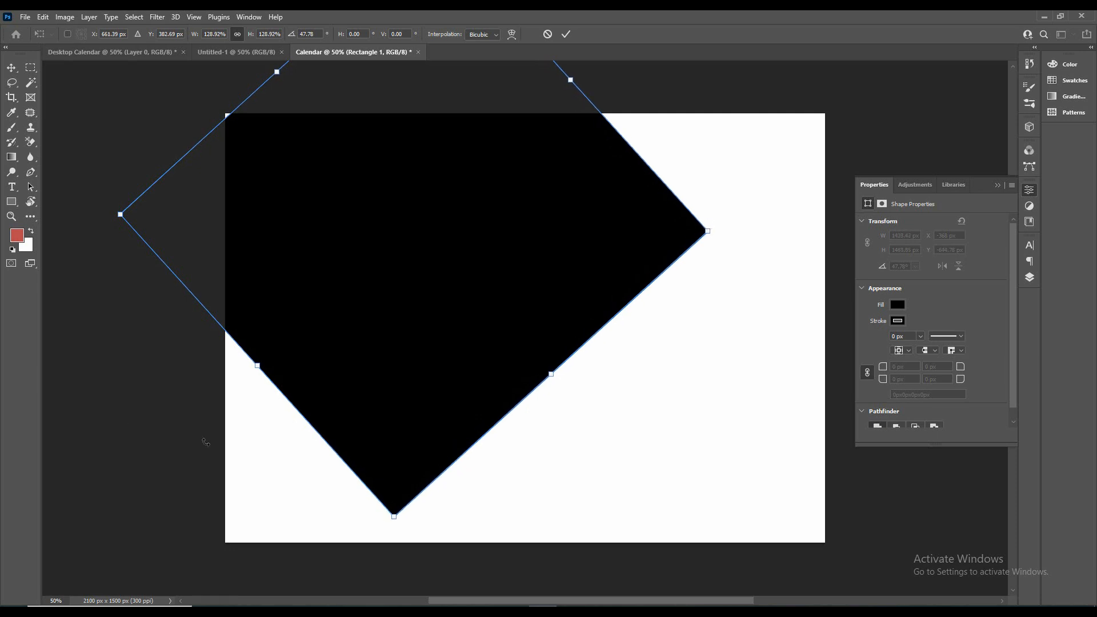
pyautogui.click(566, 35)
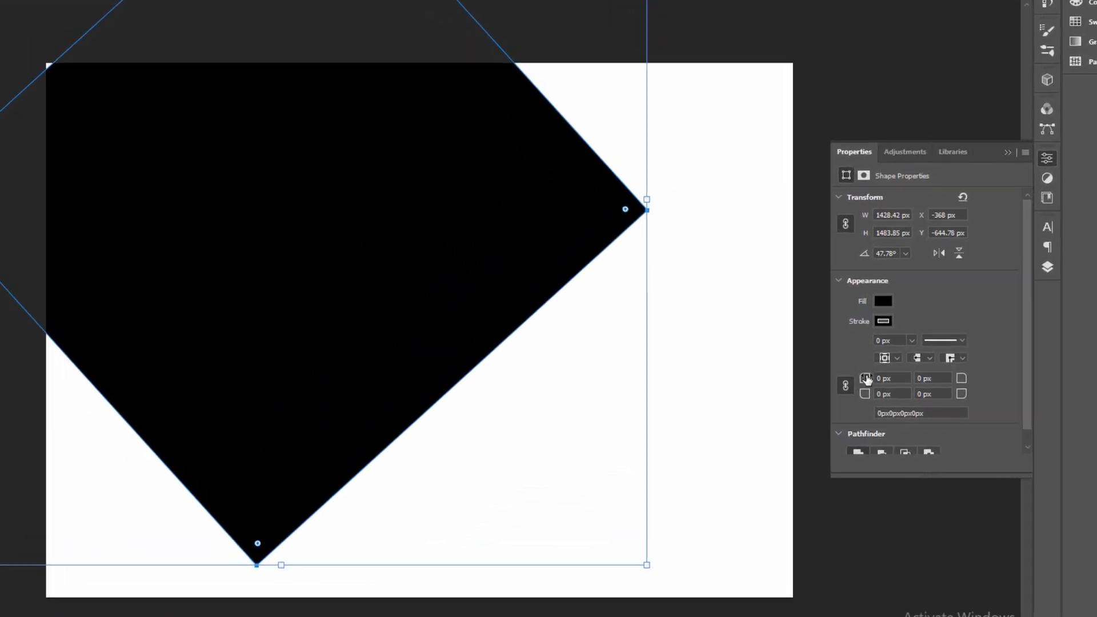
# Round all corners of the black rectangle to 57 px and place a copy of it over the canvas's upper-right corner
pyautogui.moveTo(885, 367); pyautogui.dragTo(869, 386)
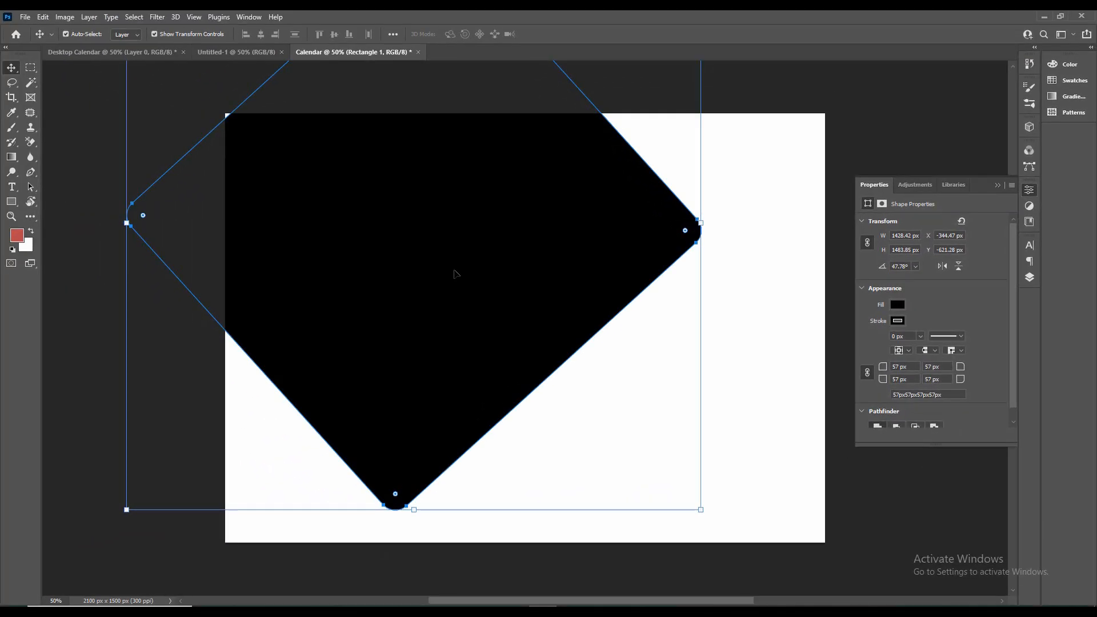
pyautogui.moveTo(455, 274); pyautogui.dragTo(756, 96)
pyautogui.moveTo(689, 151); pyautogui.dragTo(708, 151)
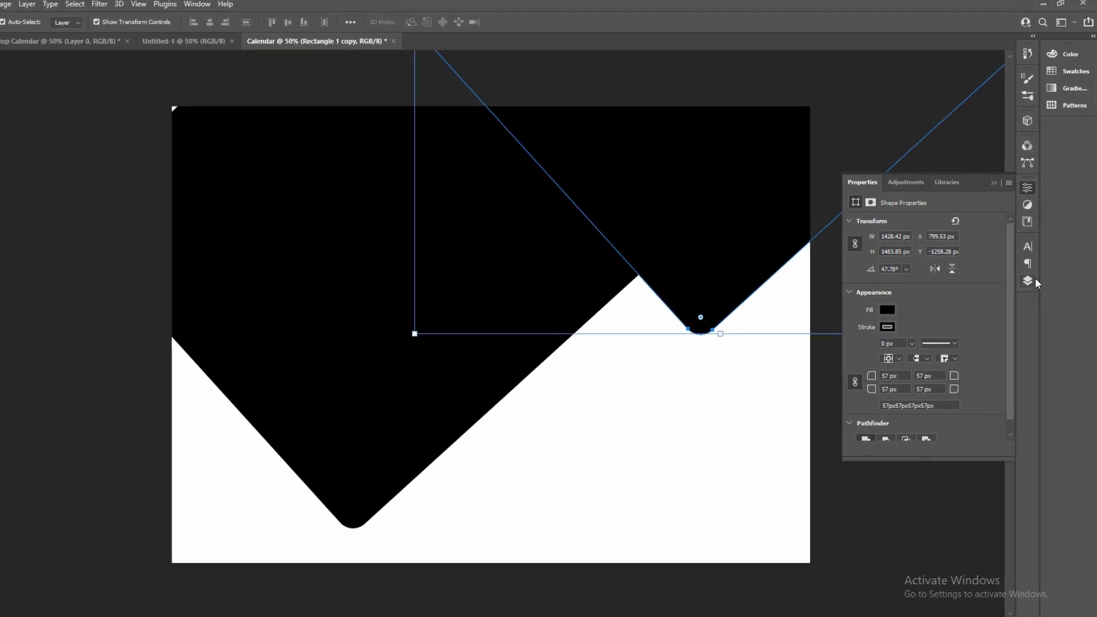
# Fill the rectangle copy with dark red (hue 0°, saturation 100%, brightness 77%) and stack the original black rectangle above it
pyautogui.click(1029, 281)
pyautogui.doubleClick(913, 316)
pyautogui.moveTo(896, 380); pyautogui.dragTo(896, 389)
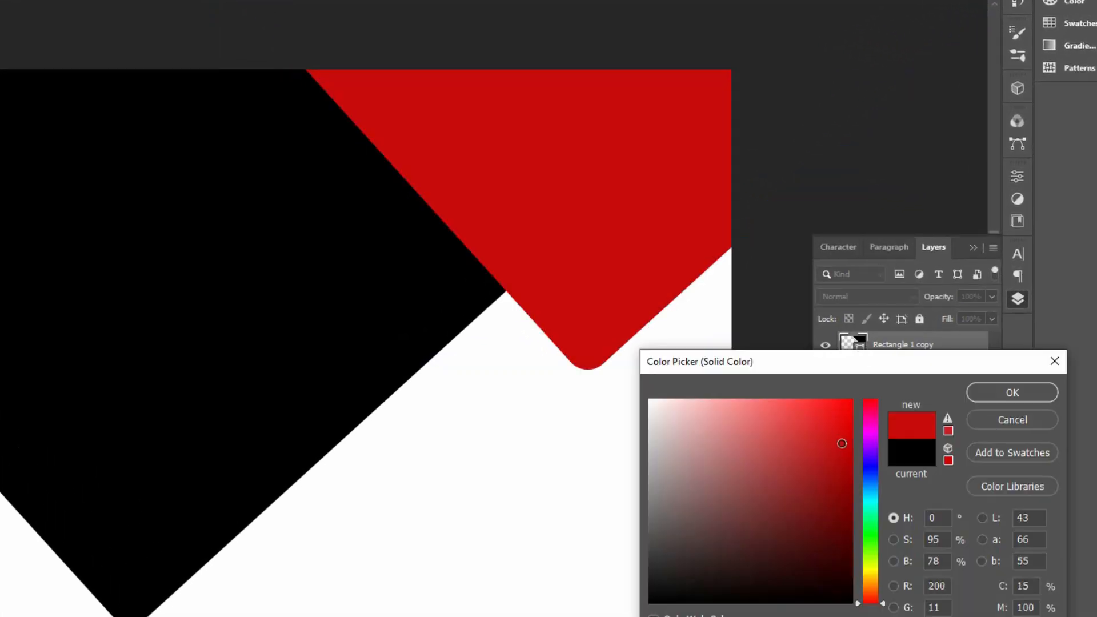
pyautogui.moveTo(847, 453); pyautogui.dragTo(862, 447)
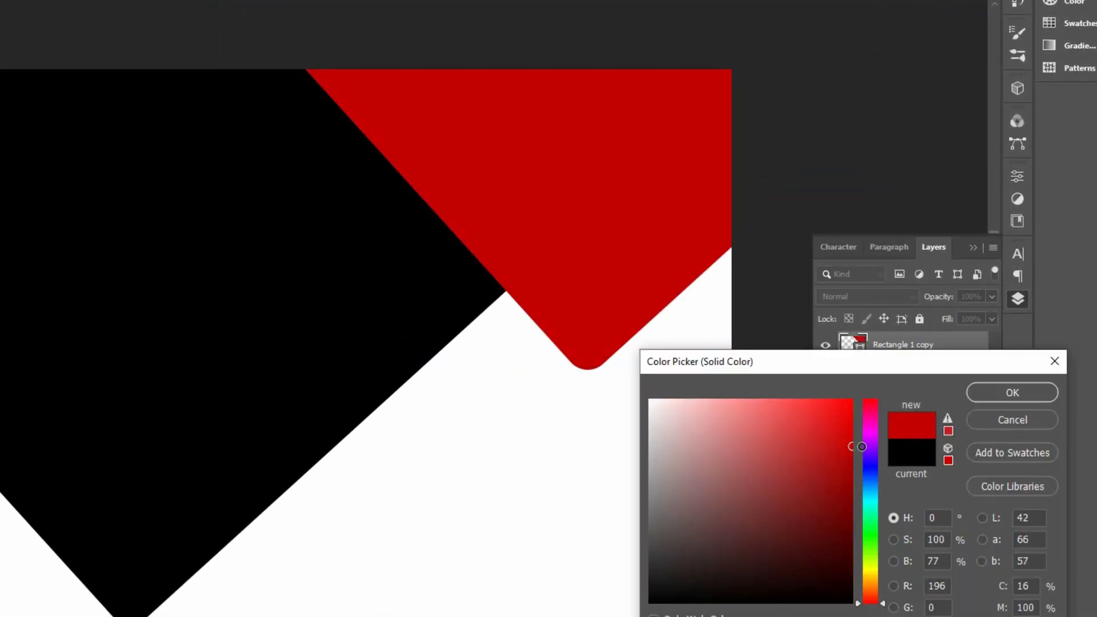
pyautogui.click(992, 394)
pyautogui.moveTo(900, 376); pyautogui.dragTo(898, 341)
# Duplicate the red shape slightly higher and fill the duplicate with lighter red (hue 0°, saturation 68%, brightness 90%)
pyautogui.moveTo(659, 233); pyautogui.dragTo(664, 182)
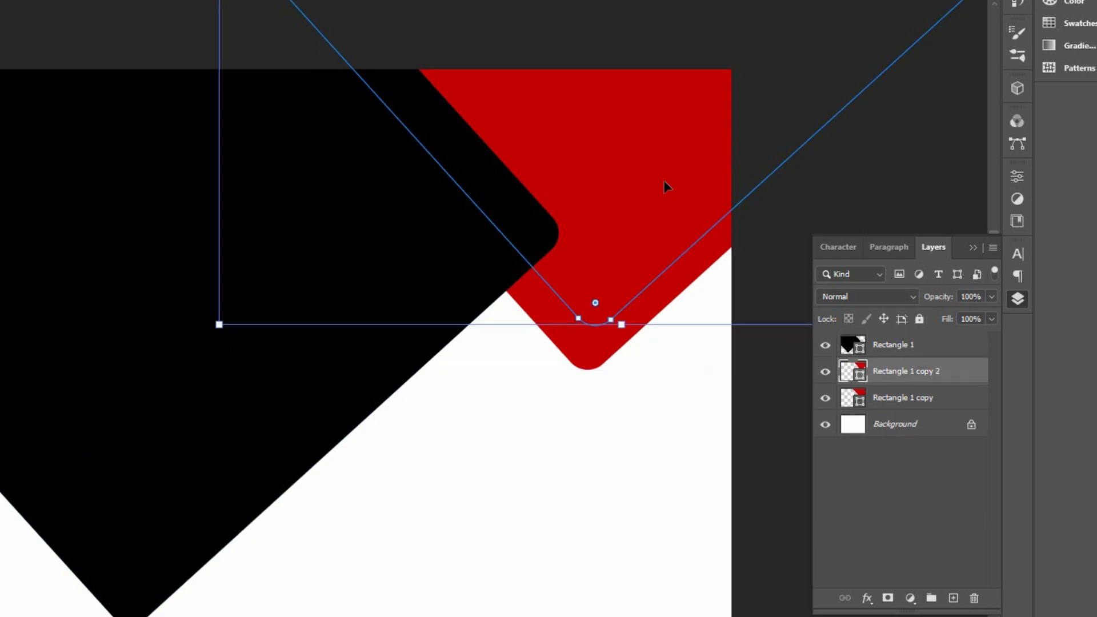
pyautogui.doubleClick(859, 375)
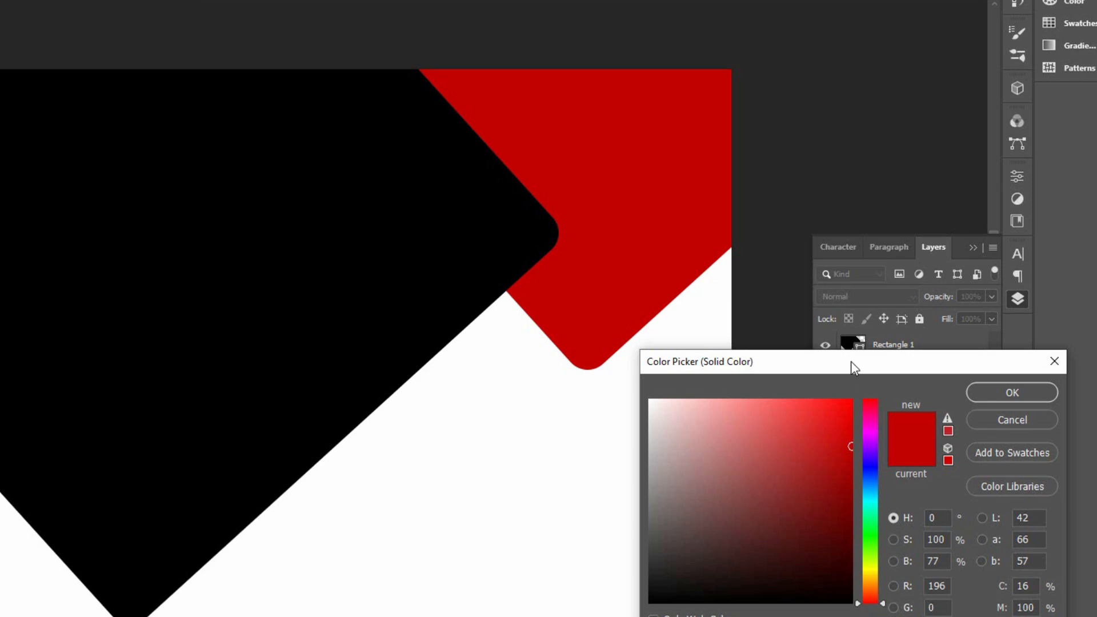
pyautogui.moveTo(851, 366); pyautogui.dragTo(857, 362)
pyautogui.moveTo(855, 442); pyautogui.dragTo(791, 416)
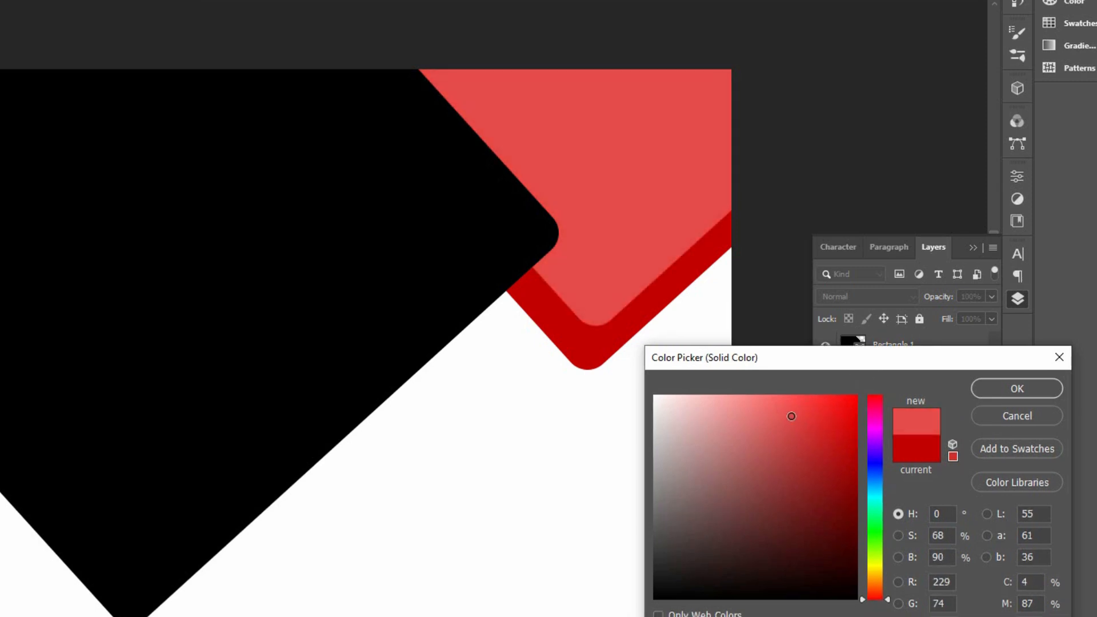
pyautogui.click(1000, 383)
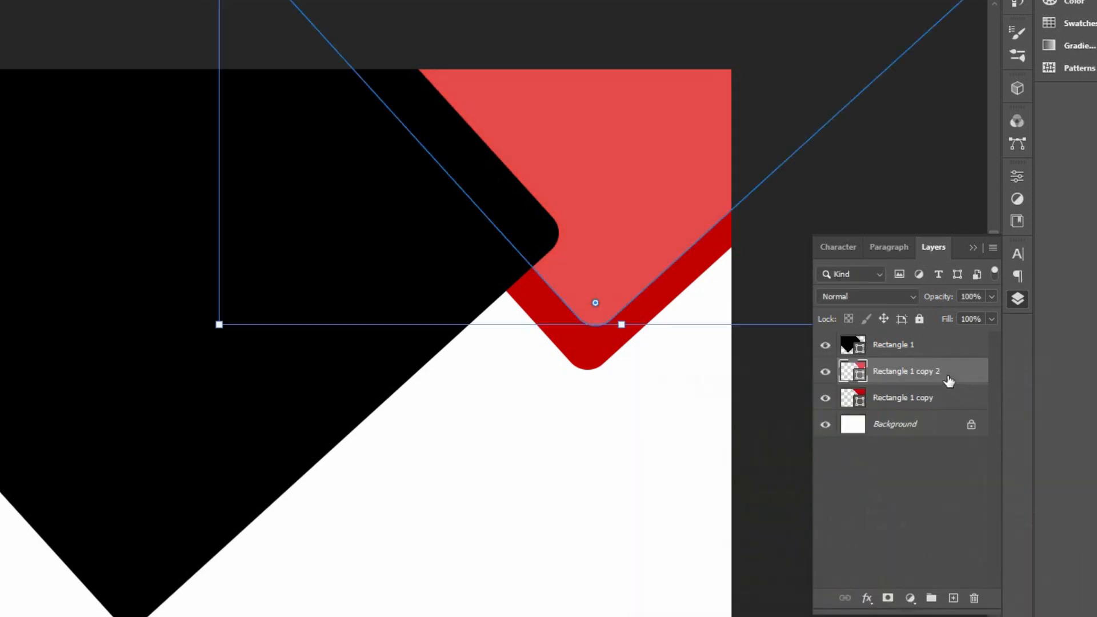
# Add a layer mask to the lighter red shape and set the black brush to 13% hardness and 15% opacity
pyautogui.click(888, 599)
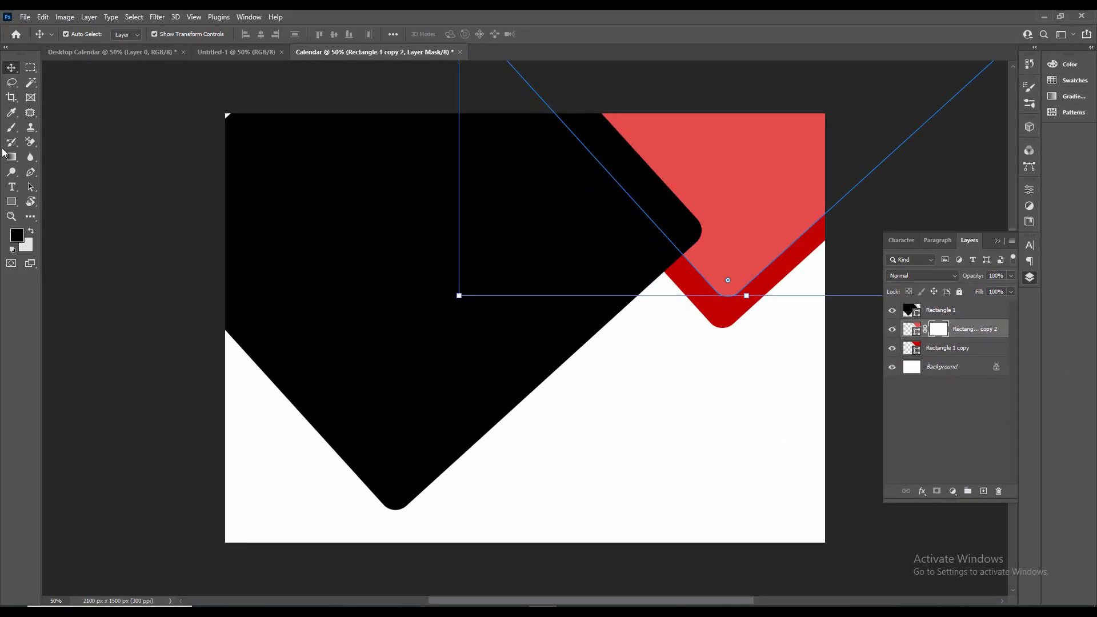
pyautogui.click(12, 128)
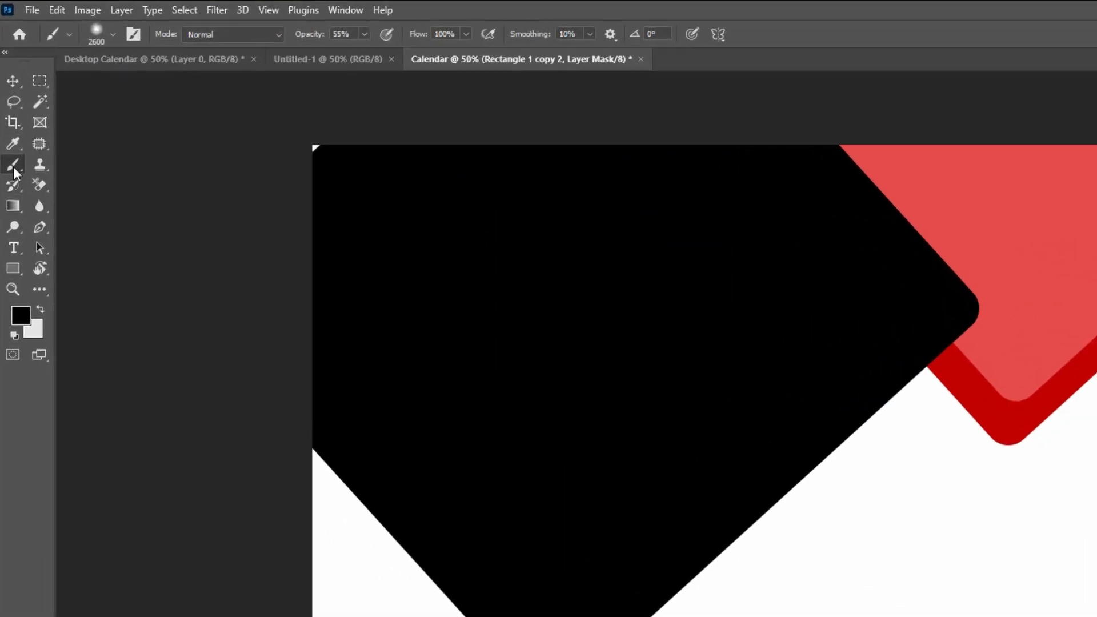
pyautogui.click(113, 34)
pyautogui.moveTo(118, 122); pyautogui.dragTo(100, 121)
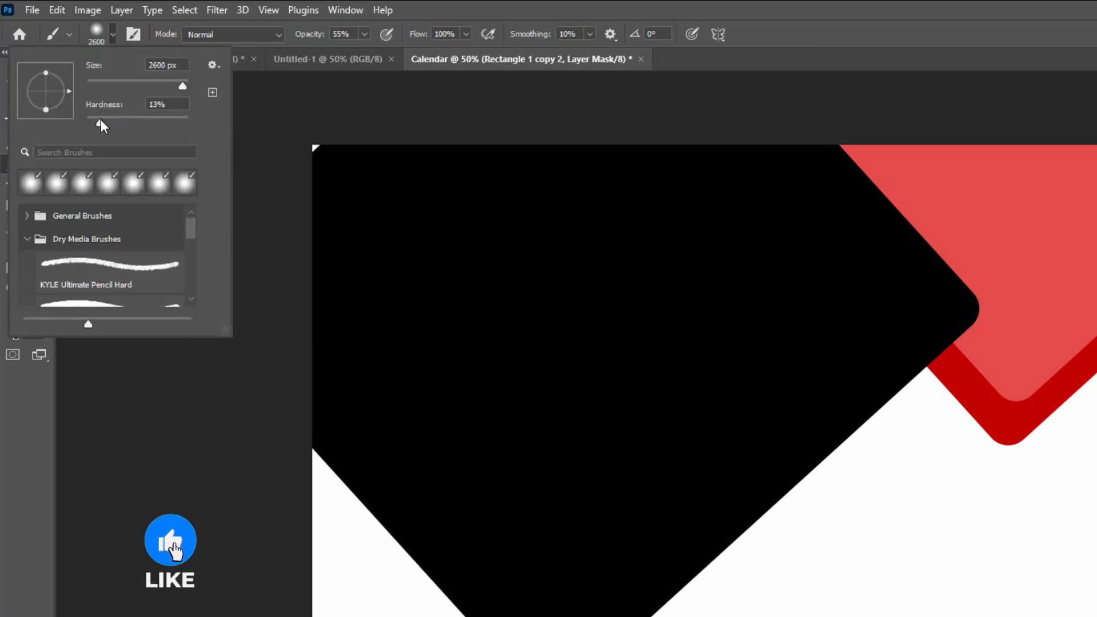
pyautogui.moveTo(316, 37); pyautogui.dragTo(314, 36)
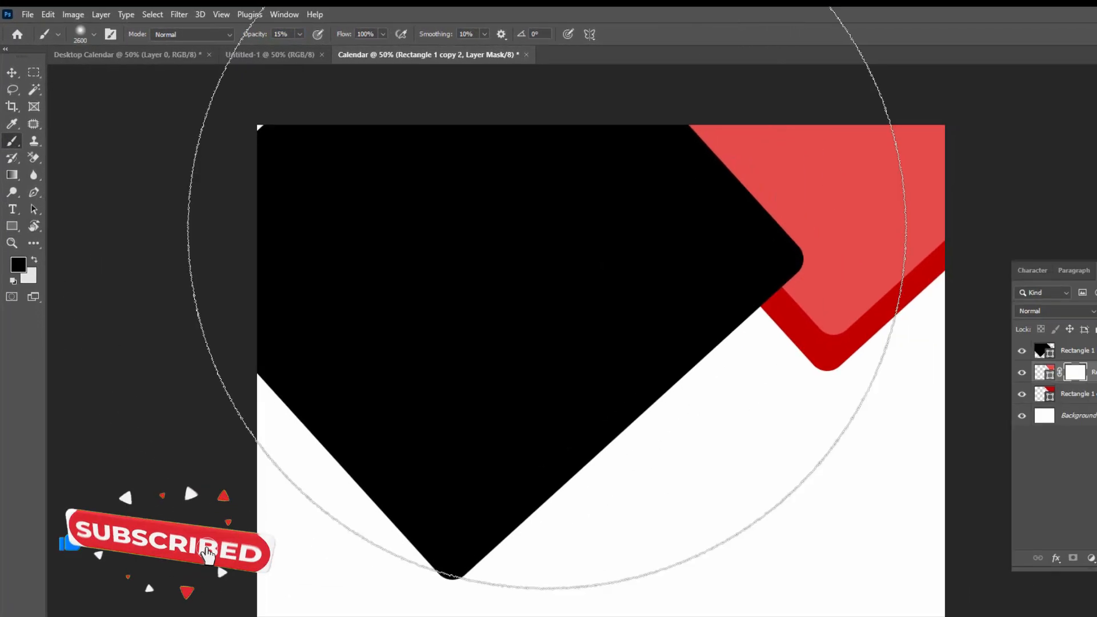
# Fade the upper part of the lighter red shape on its mask with a 1000 px brush, and set the layer's opacity to 58%
pyautogui.press('[')
pyautogui.press('[')
pyautogui.press('[')
pyautogui.press('[')
pyautogui.press('[')
pyautogui.press('[')
pyautogui.press('[')
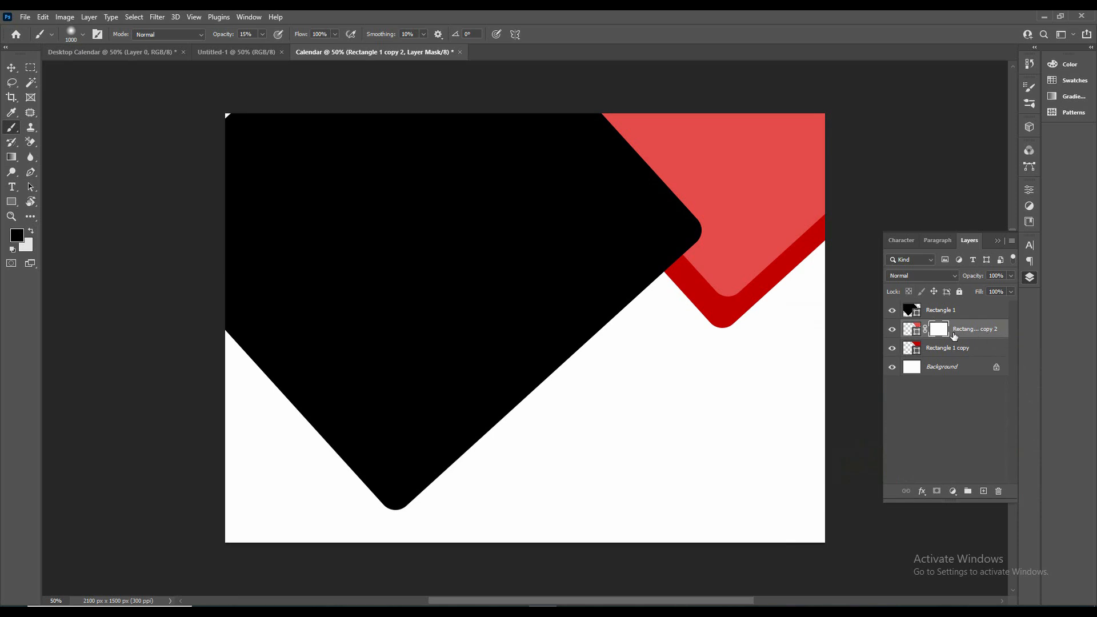
pyautogui.moveTo(775, 80)
pyautogui.mouseDown()
pyautogui.moveTo(795, 111)
pyautogui.moveTo(659, 75)
pyautogui.moveTo(769, 132)
pyautogui.moveTo(611, 70)
pyautogui.moveTo(802, 115)
pyautogui.moveTo(756, 103)
pyautogui.moveTo(786, 132)
pyautogui.mouseUp()
pyautogui.moveTo(969, 275); pyautogui.dragTo(986, 300)
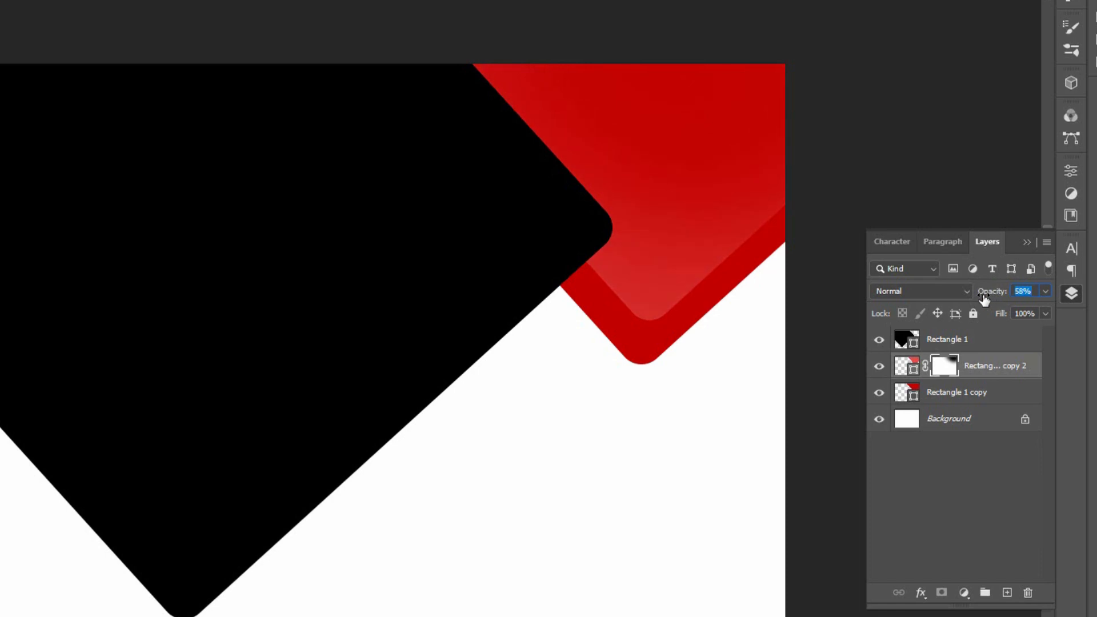
# Add a white 8 px stroke to the black rectangle, positioned outside with a solid color fill type
pyautogui.click(998, 341)
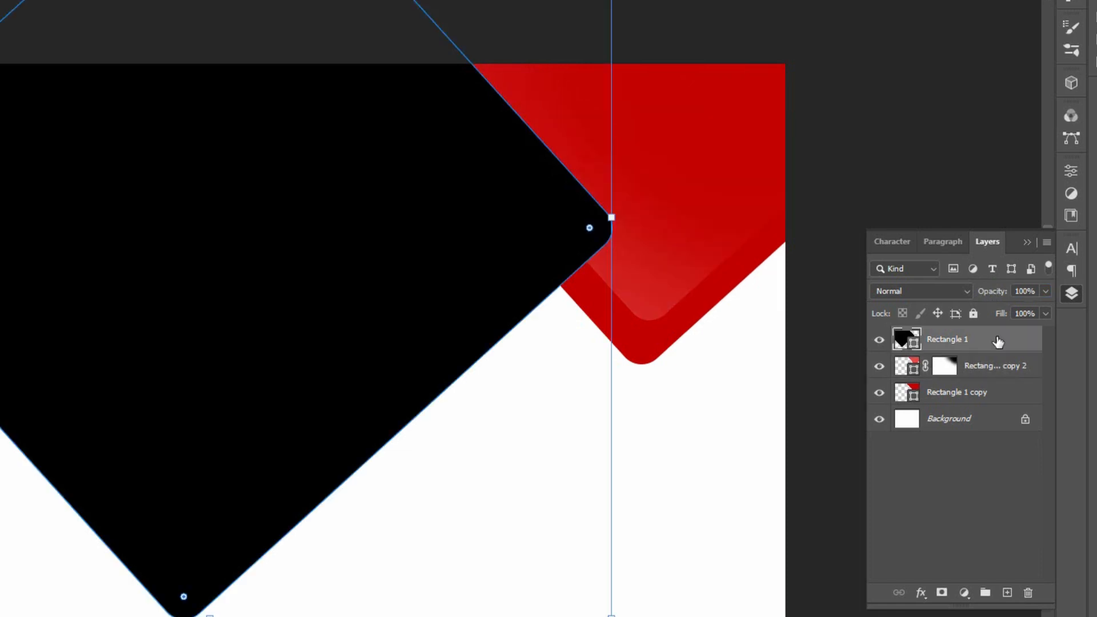
pyautogui.doubleClick(998, 341)
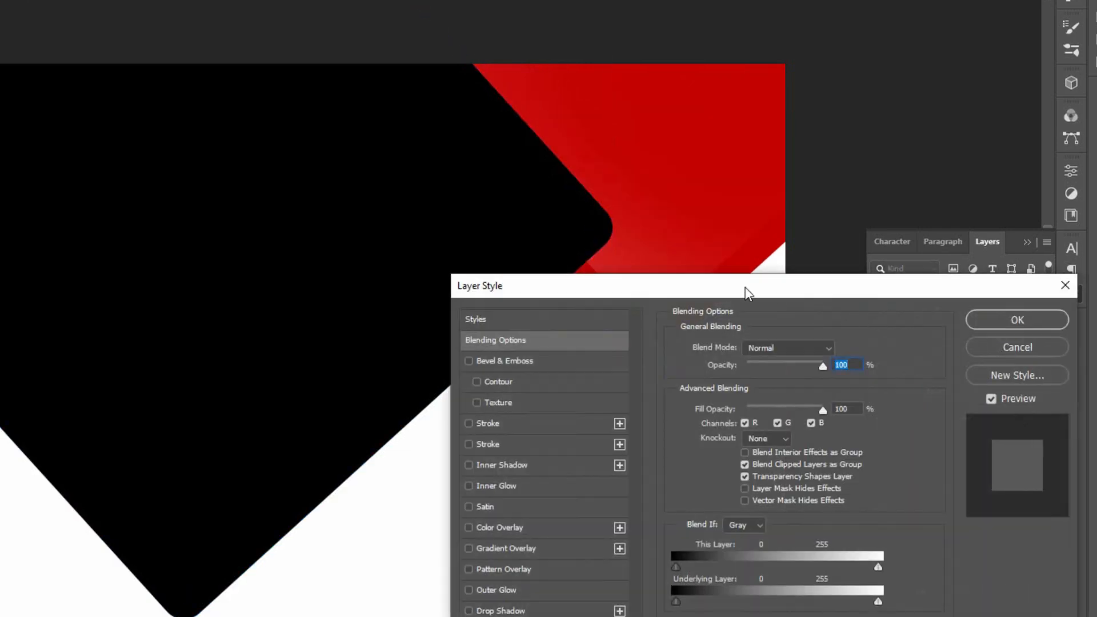
pyautogui.click(502, 424)
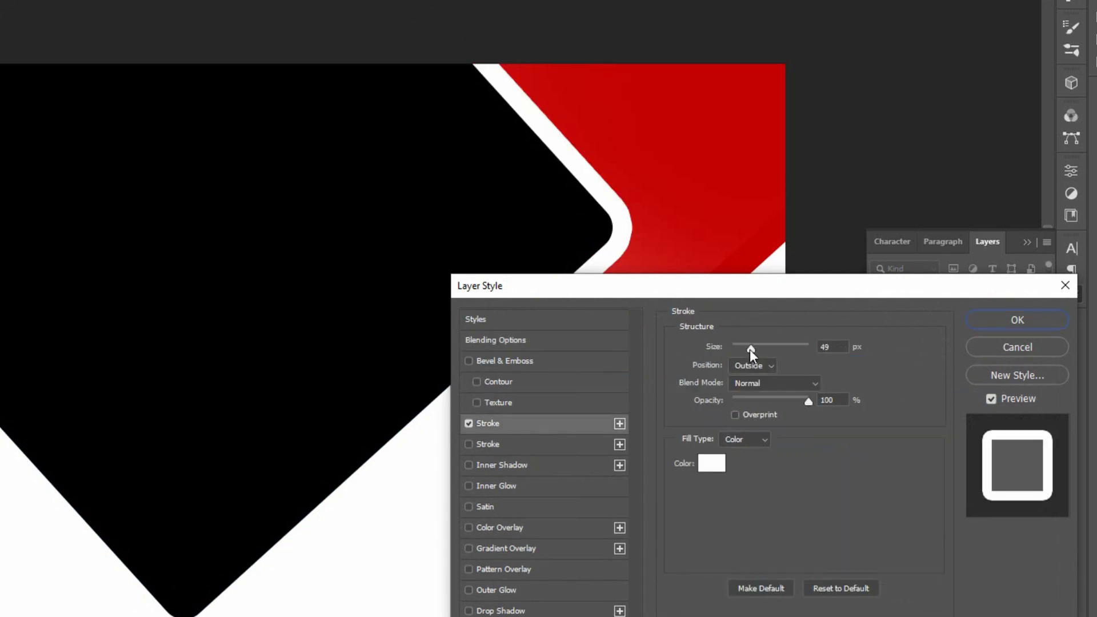
pyautogui.moveTo(750, 349); pyautogui.dragTo(748, 349)
pyautogui.click(825, 346)
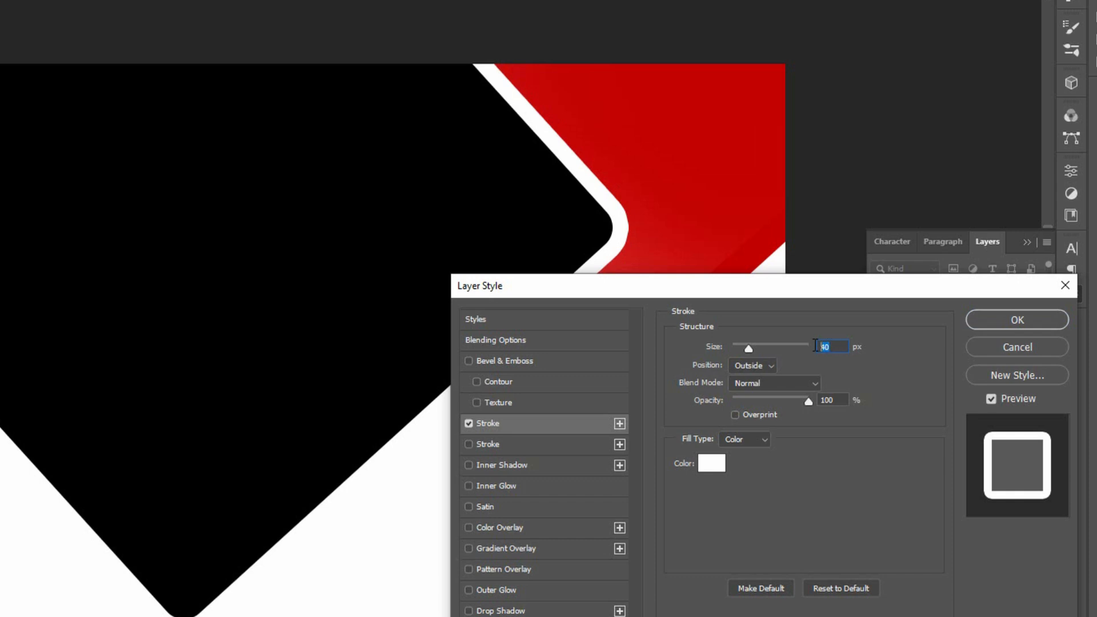
pyautogui.write('8')
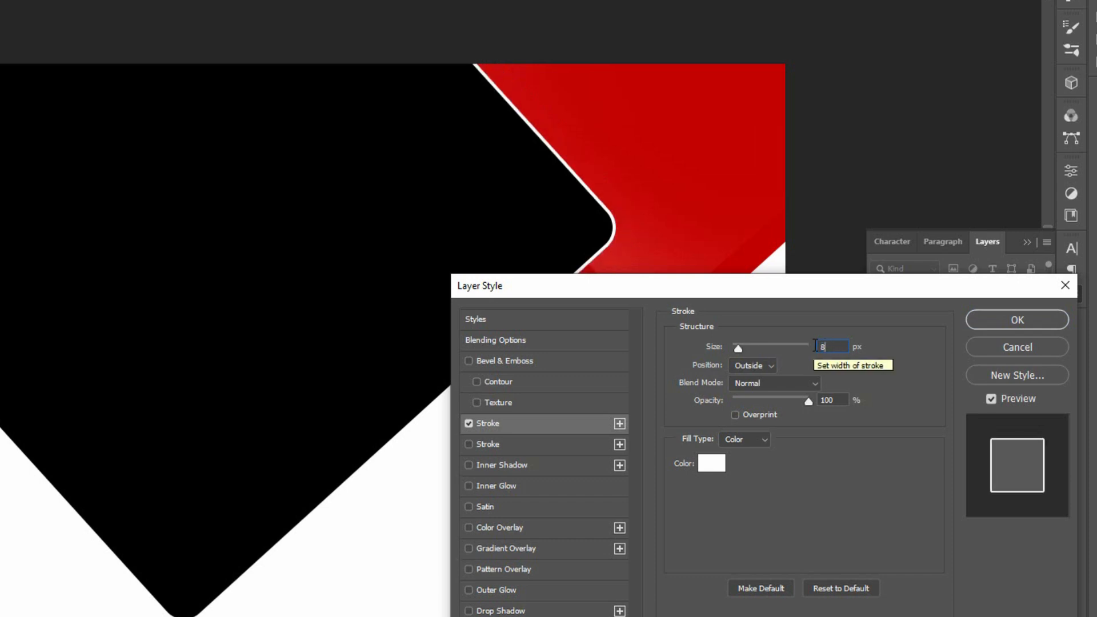
pyautogui.click(771, 369)
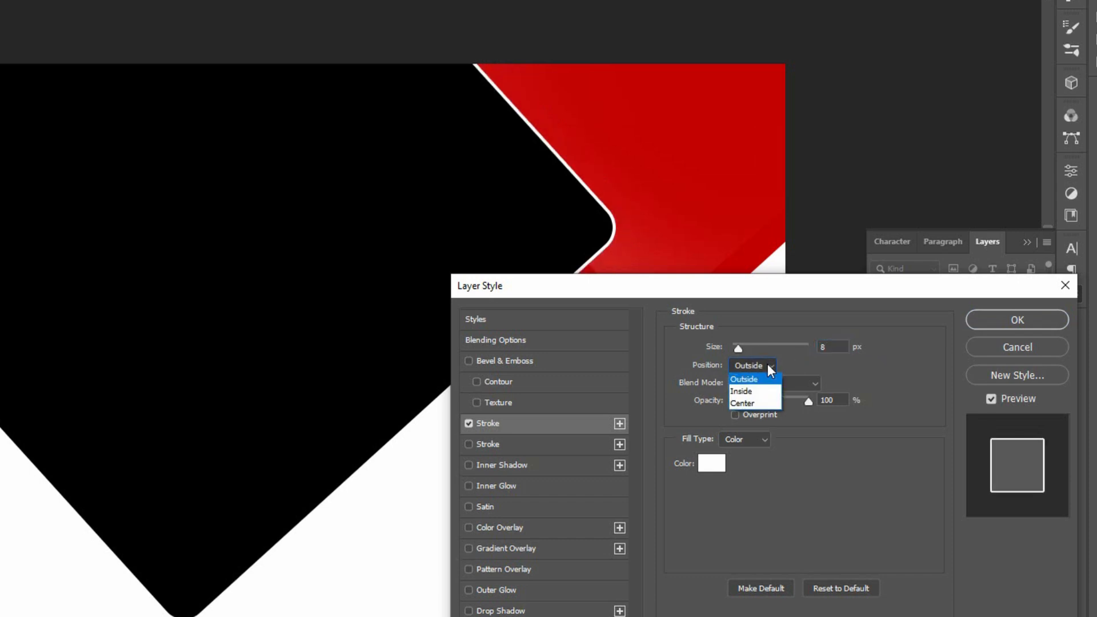
pyautogui.click(769, 366)
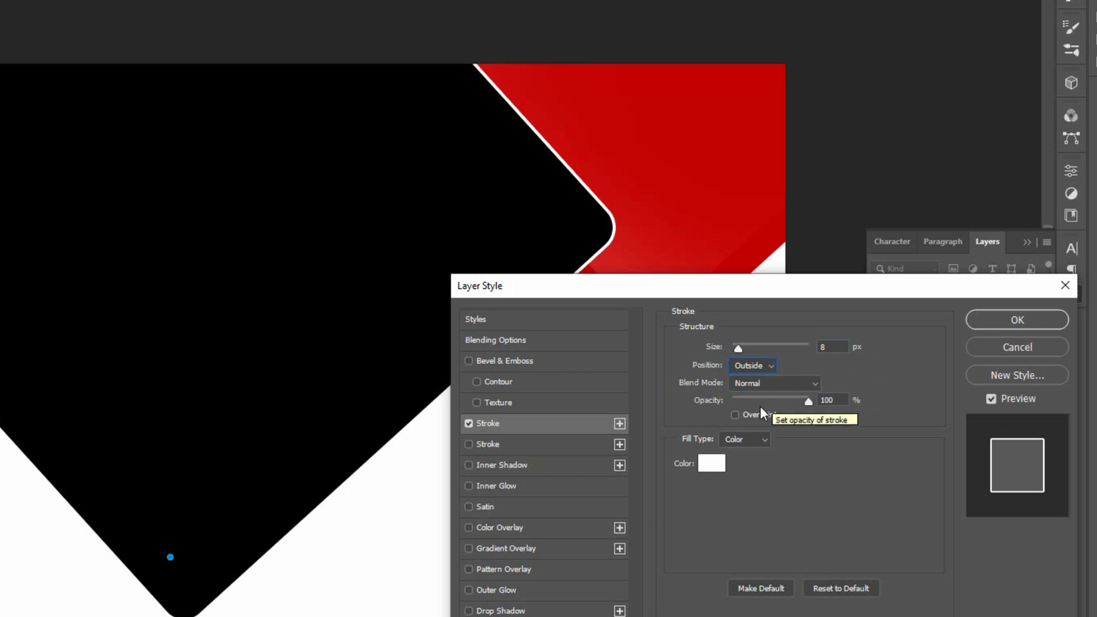
pyautogui.click(748, 440)
pyautogui.click(747, 439)
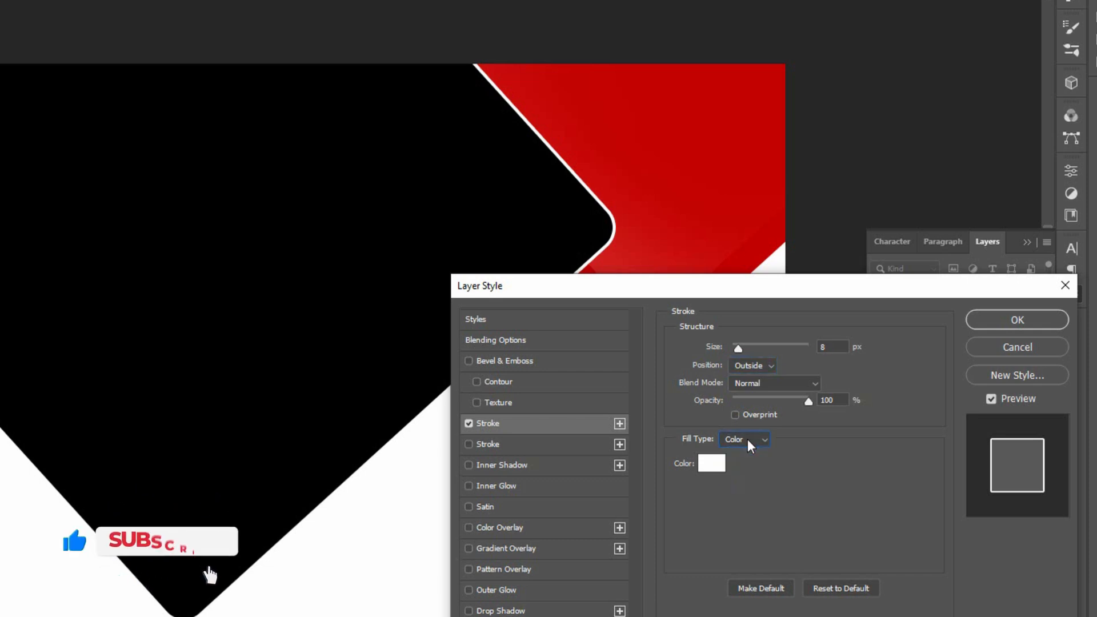
# Add a black drop shadow to the black rectangle with 20% opacity, 170° angle, 7 px distance, 50% spread and 20 px size
pyautogui.click(501, 610)
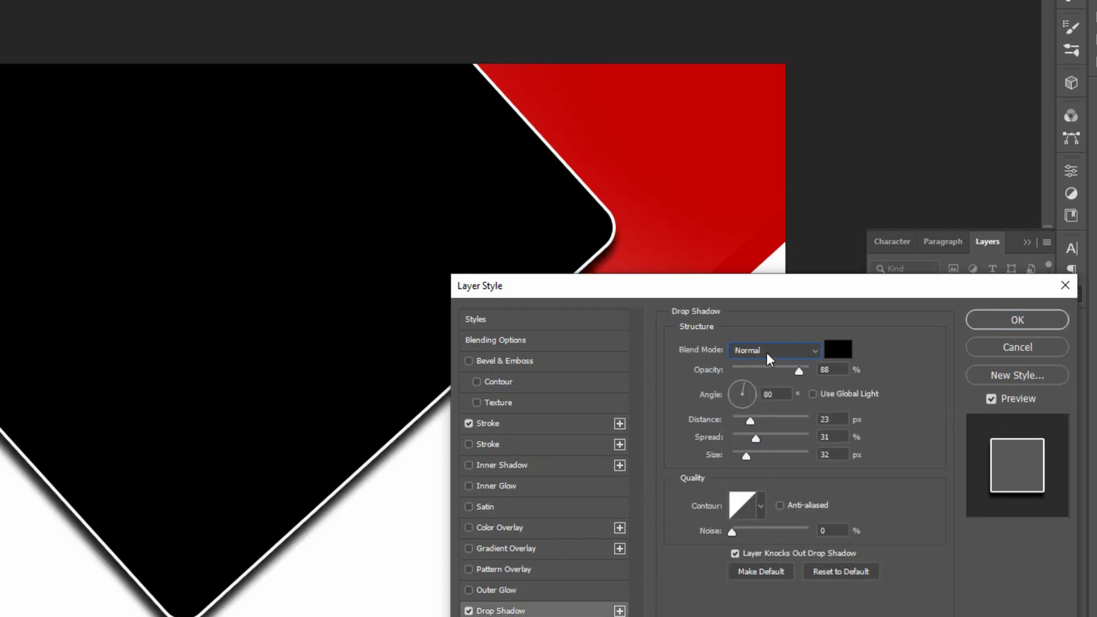
pyautogui.click(818, 370)
pyautogui.write('20')
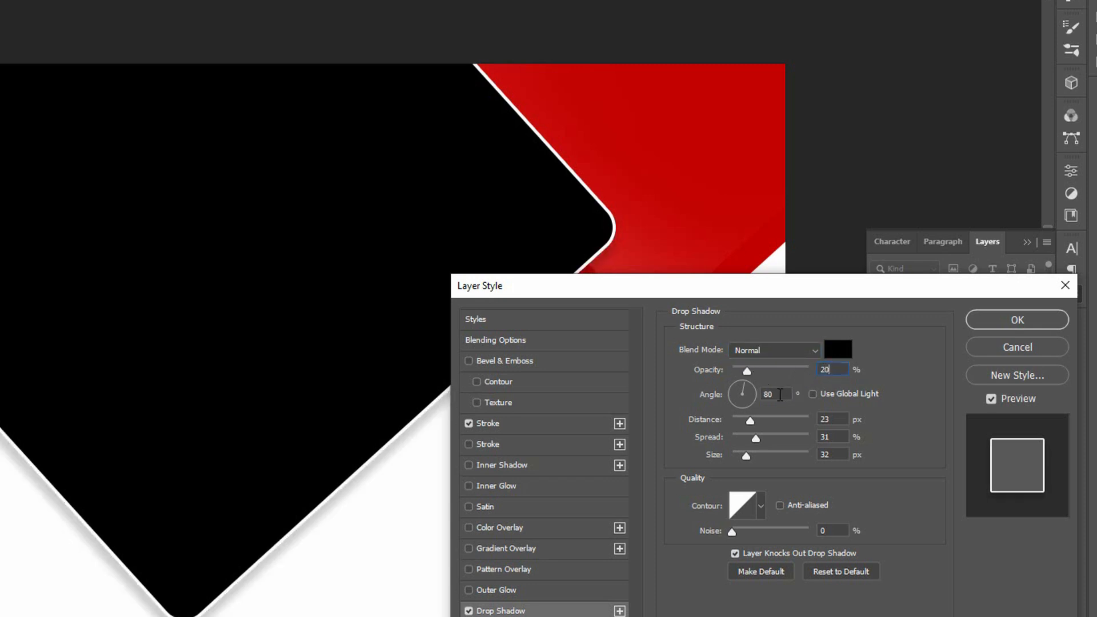
pyautogui.write('170')
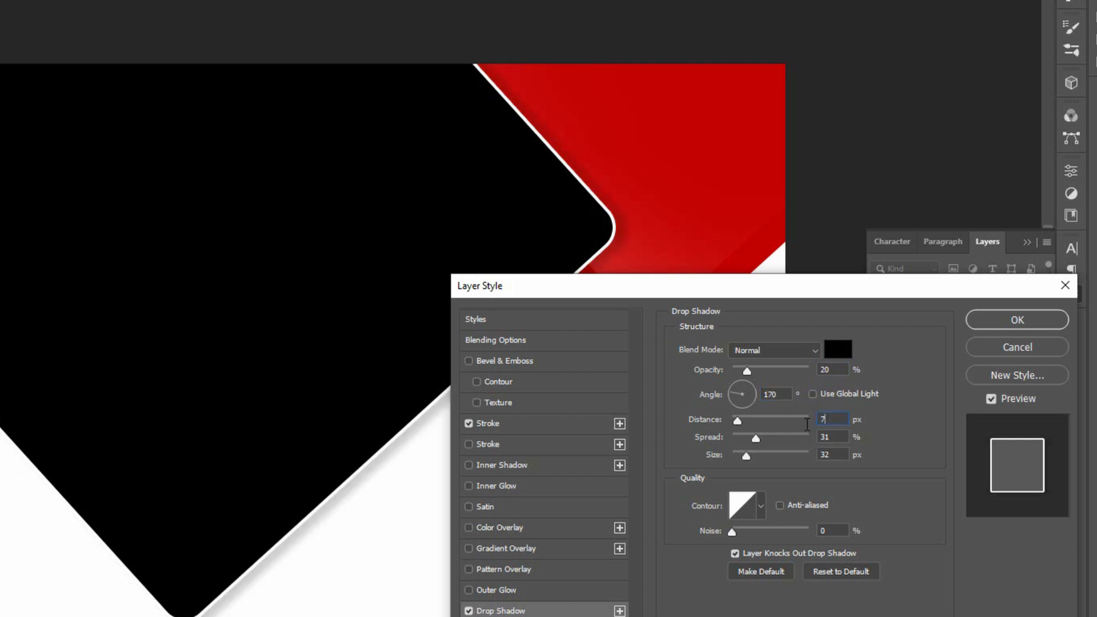
pyautogui.write('7')
pyautogui.click(827, 434)
pyautogui.write('50')
pyautogui.press('Tab')
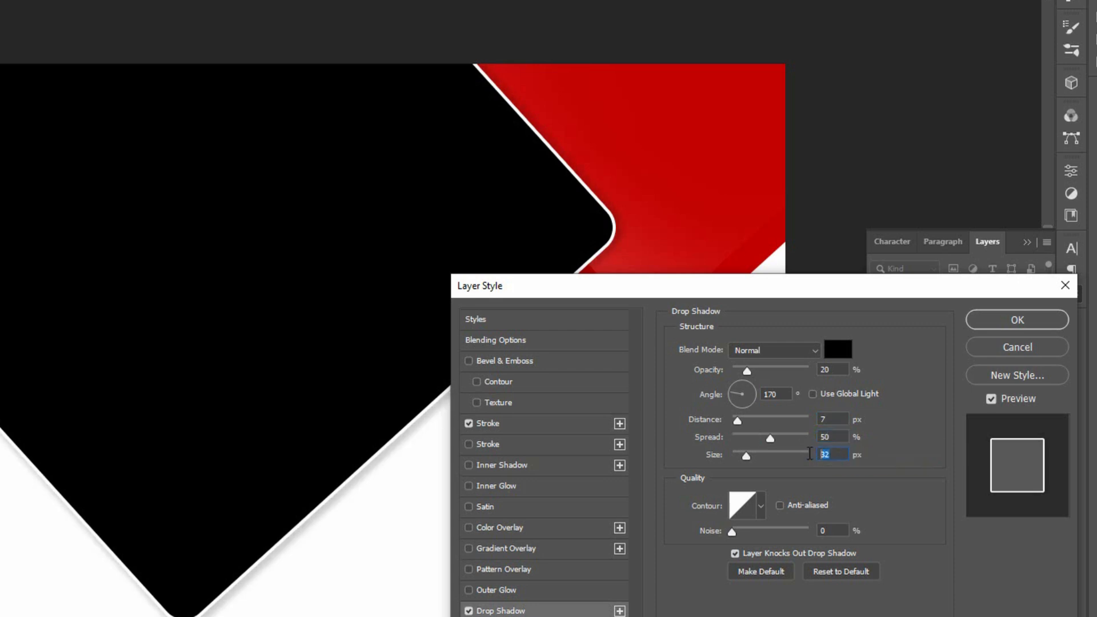
pyautogui.write('20')
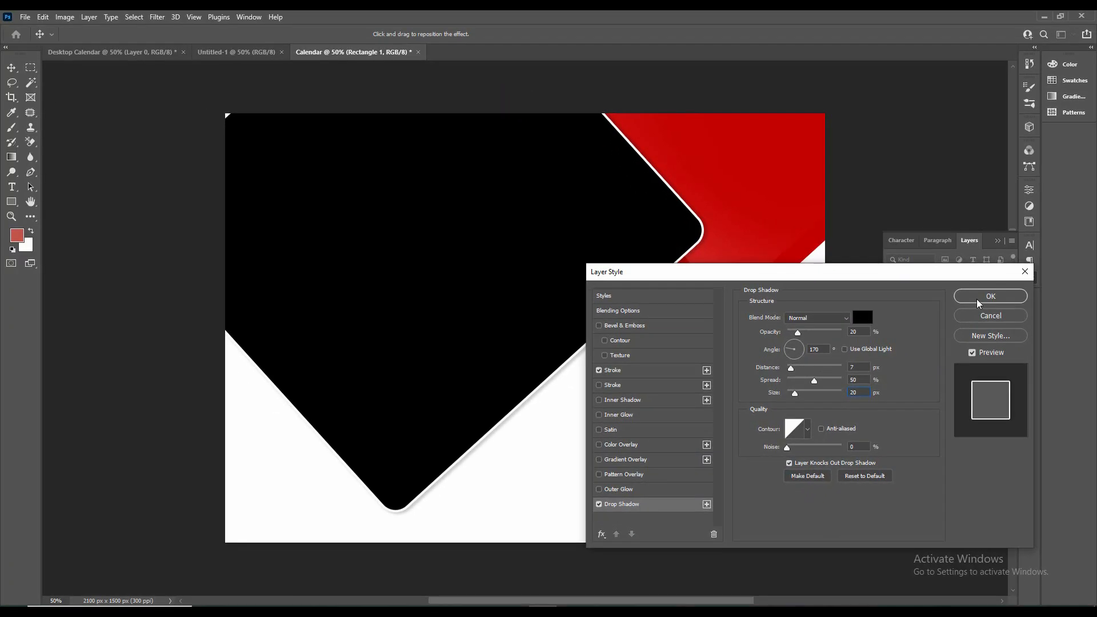
# Accept the drop shadow settings, and copy the black rectangle's layer style onto the darker red shape
pyautogui.click(991, 296)
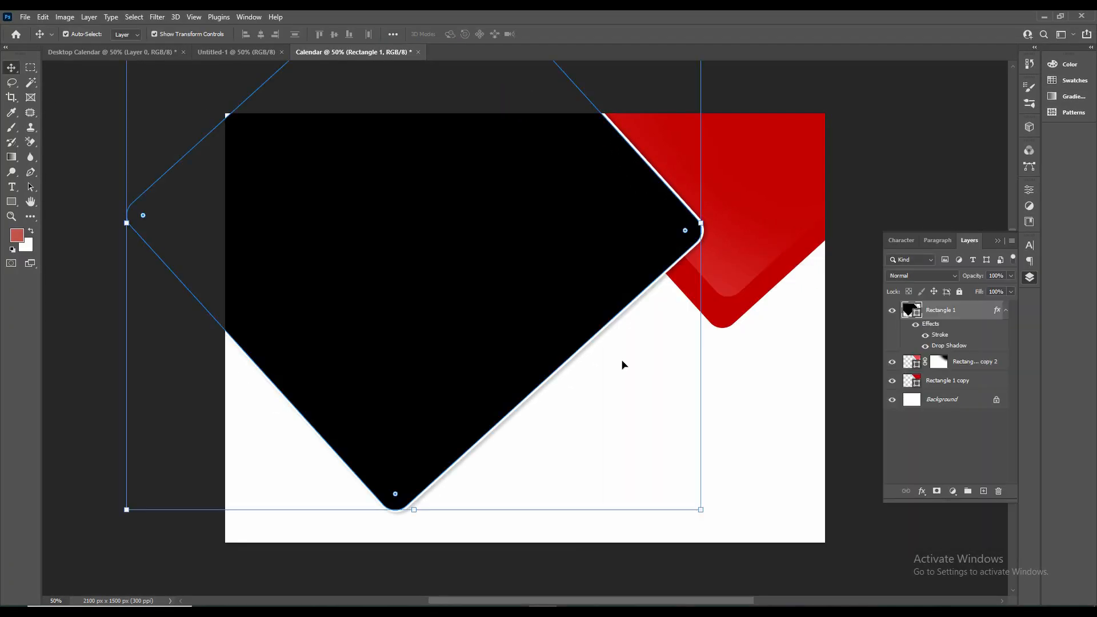
pyautogui.click(730, 318)
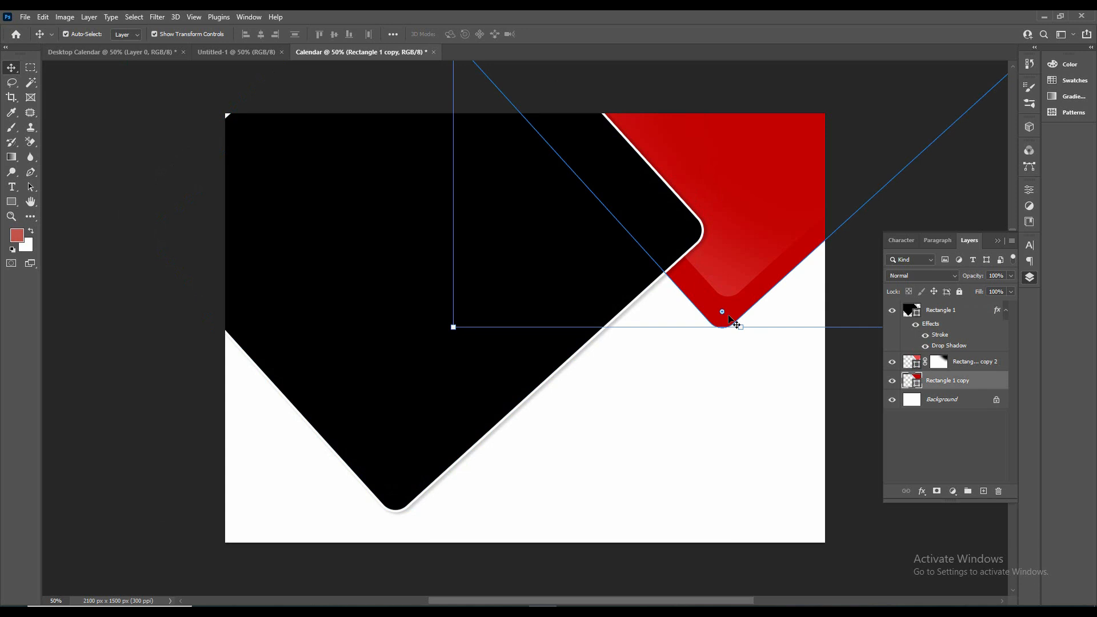
pyautogui.click(438, 401)
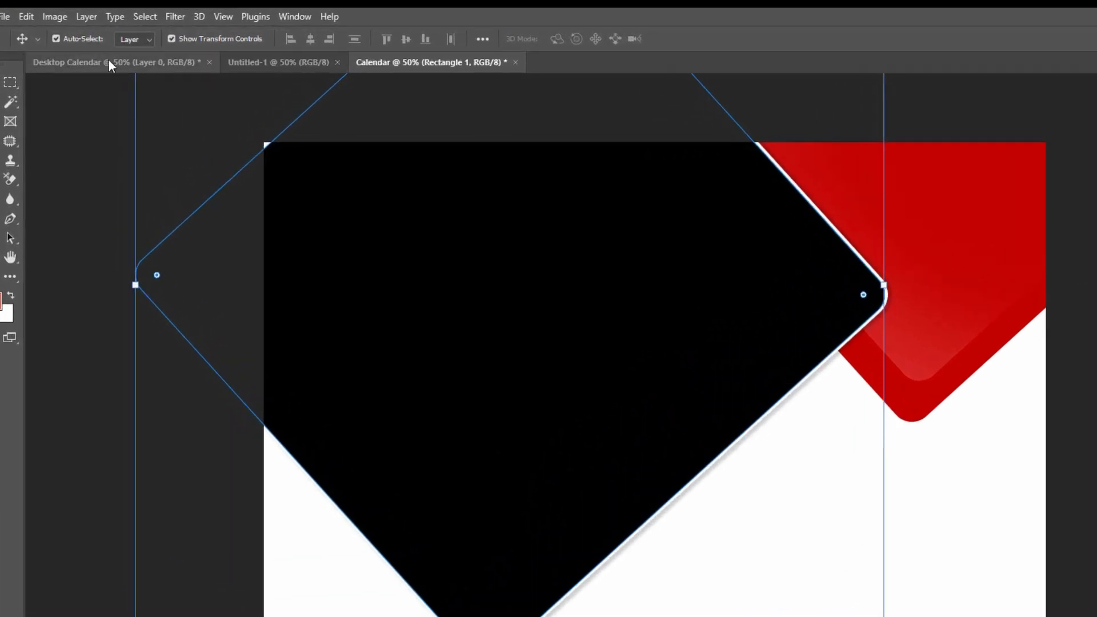
pyautogui.click(85, 16)
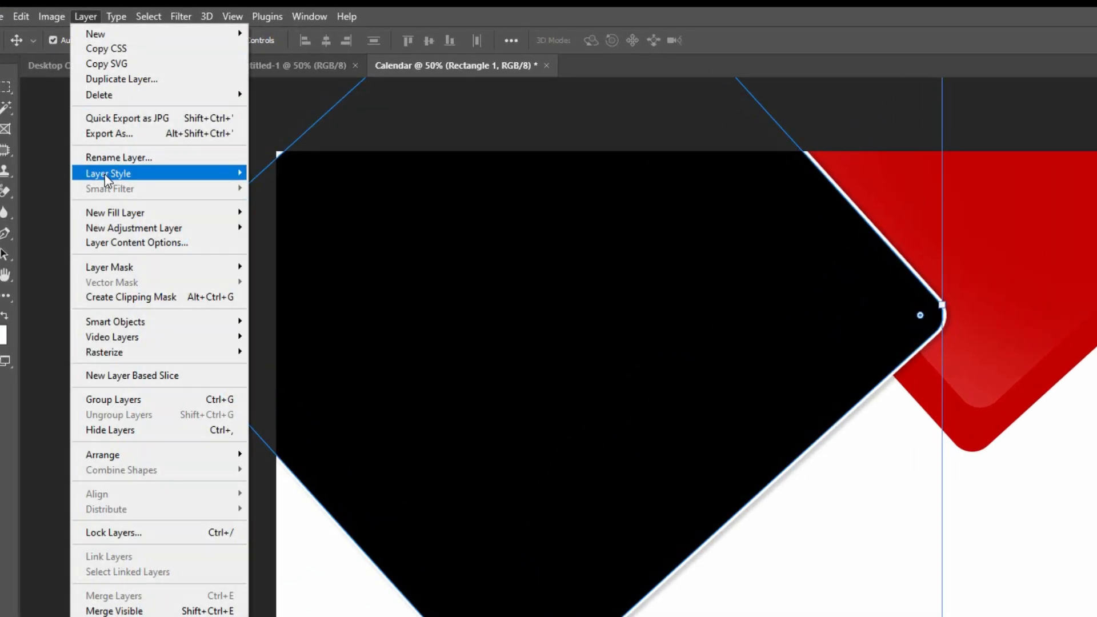
pyautogui.moveTo(140, 174)
pyautogui.click(286, 357)
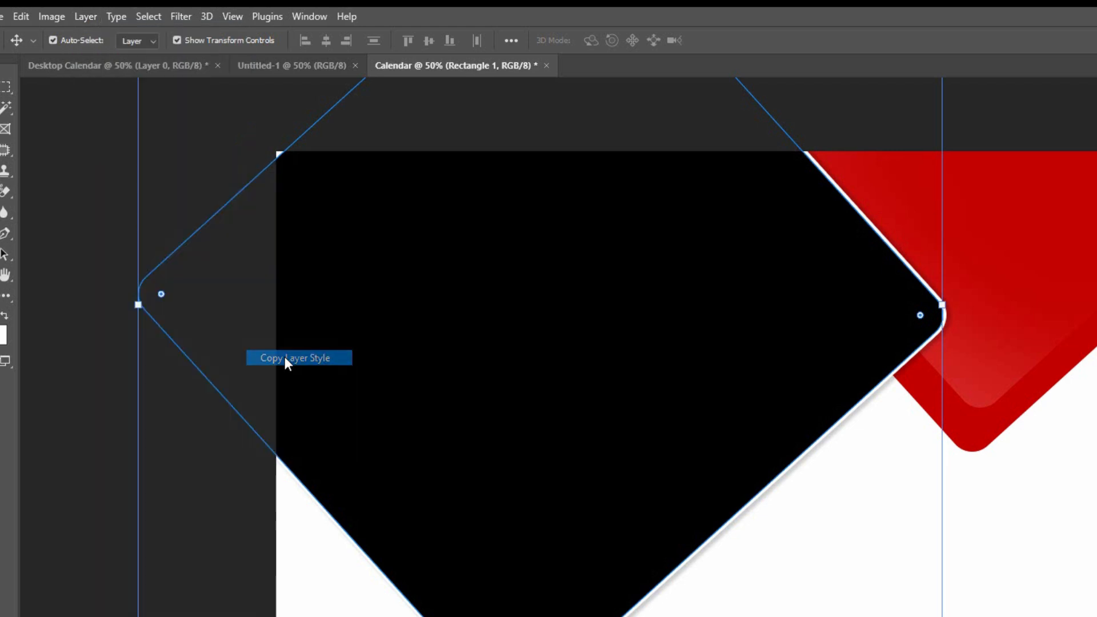
pyautogui.click(982, 445)
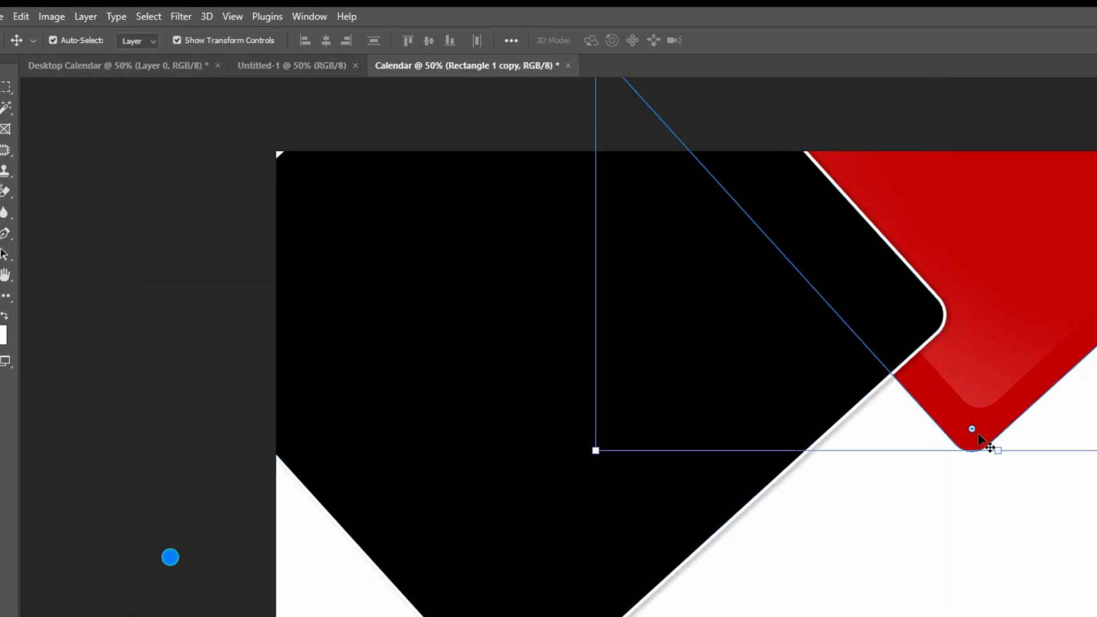
pyautogui.click(85, 16)
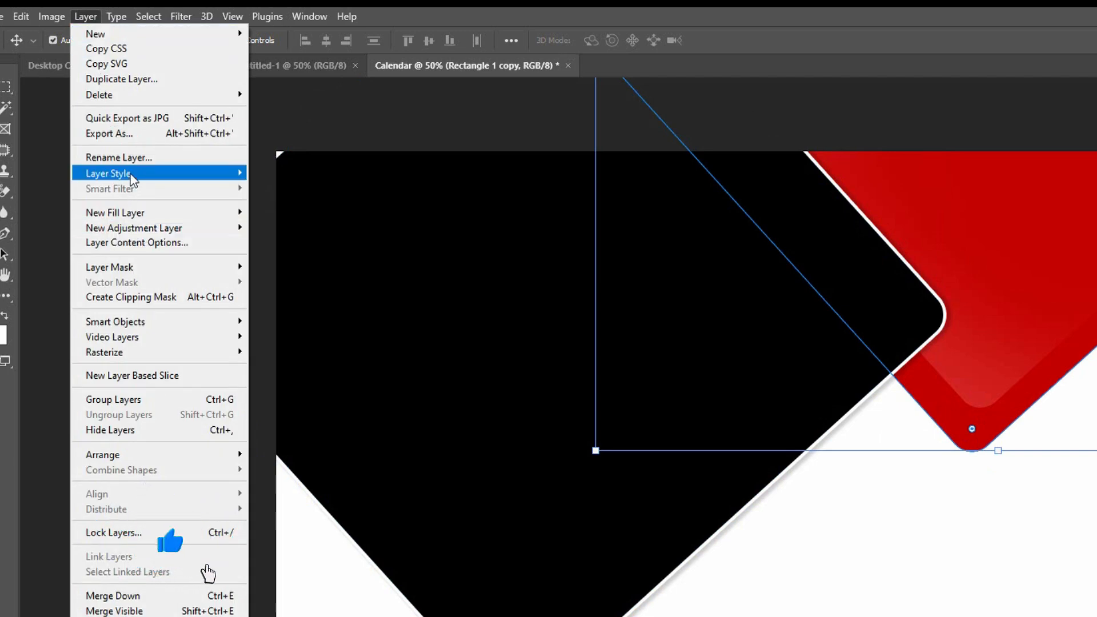
pyautogui.moveTo(109, 173)
pyautogui.click(286, 373)
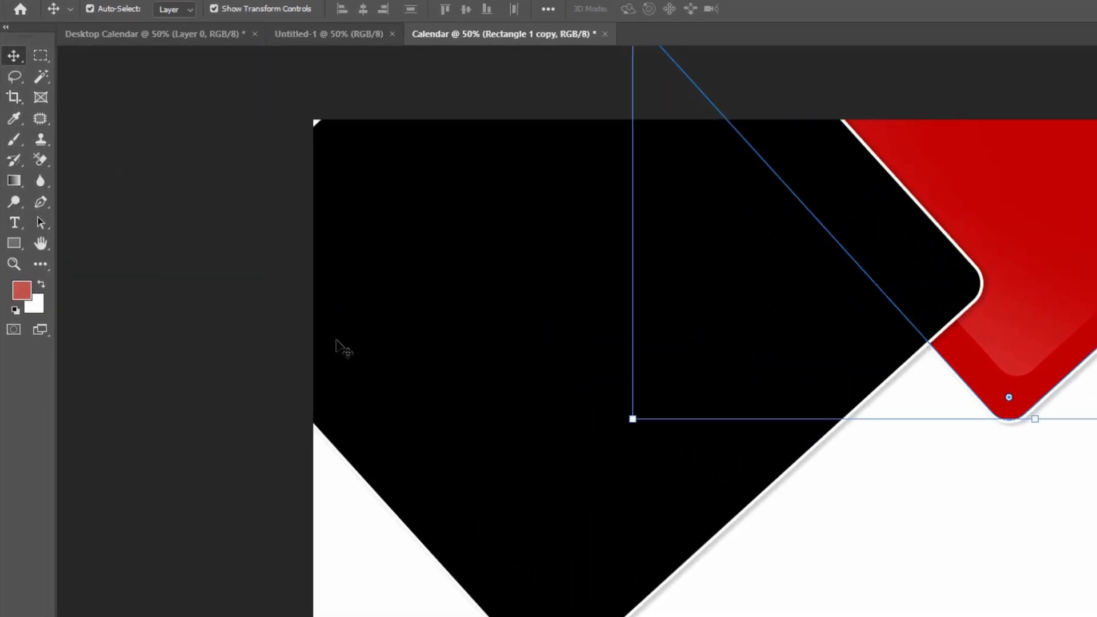
# Draw a red circle about 460 px wide, enlarge it slightly and place it where the black rectangle's corner meets the red shapes
pyautogui.moveTo(16, 251); pyautogui.dragTo(49, 253)
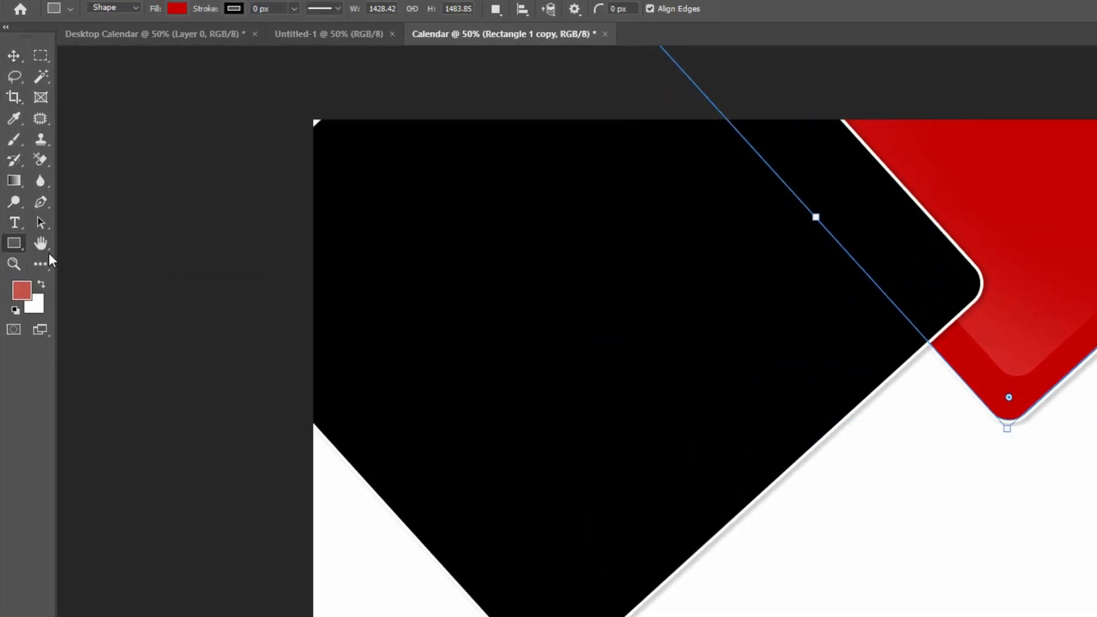
pyautogui.hotkey('shift', 'u')
pyautogui.moveTo(781, 236)
pyautogui.mouseDown()
pyautogui.moveTo(966, 475)
pyautogui.moveTo(911, 423)
pyautogui.mouseUp()
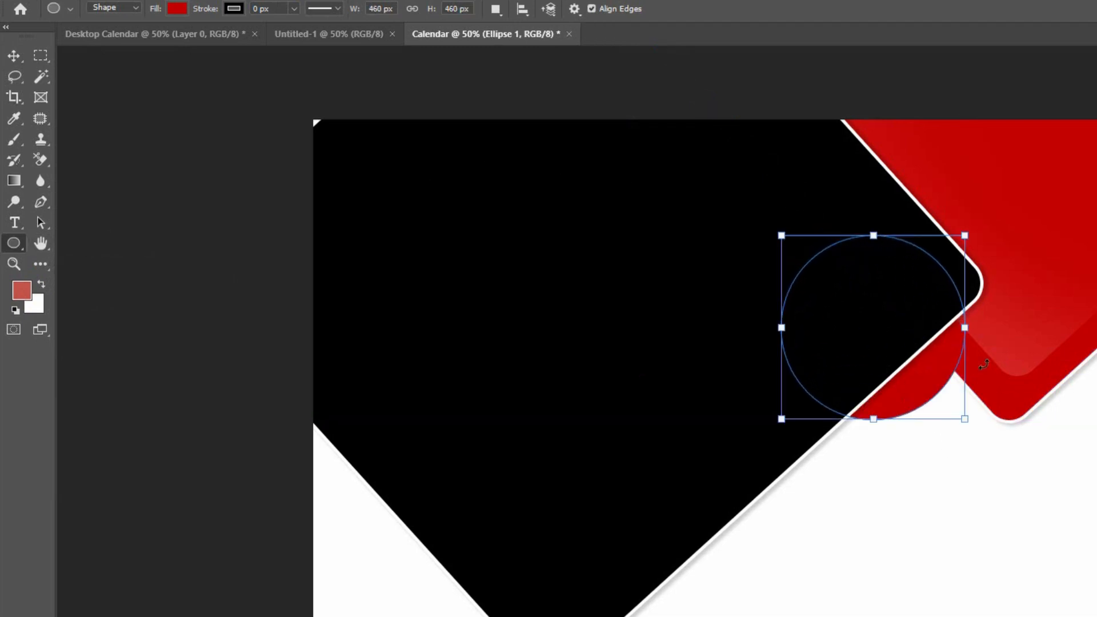
pyautogui.press('v')
pyautogui.moveTo(902, 357); pyautogui.dragTo(960, 313)
pyautogui.moveTo(1024, 376); pyautogui.dragTo(1033, 384)
pyautogui.moveTo(985, 344); pyautogui.dragTo(945, 331)
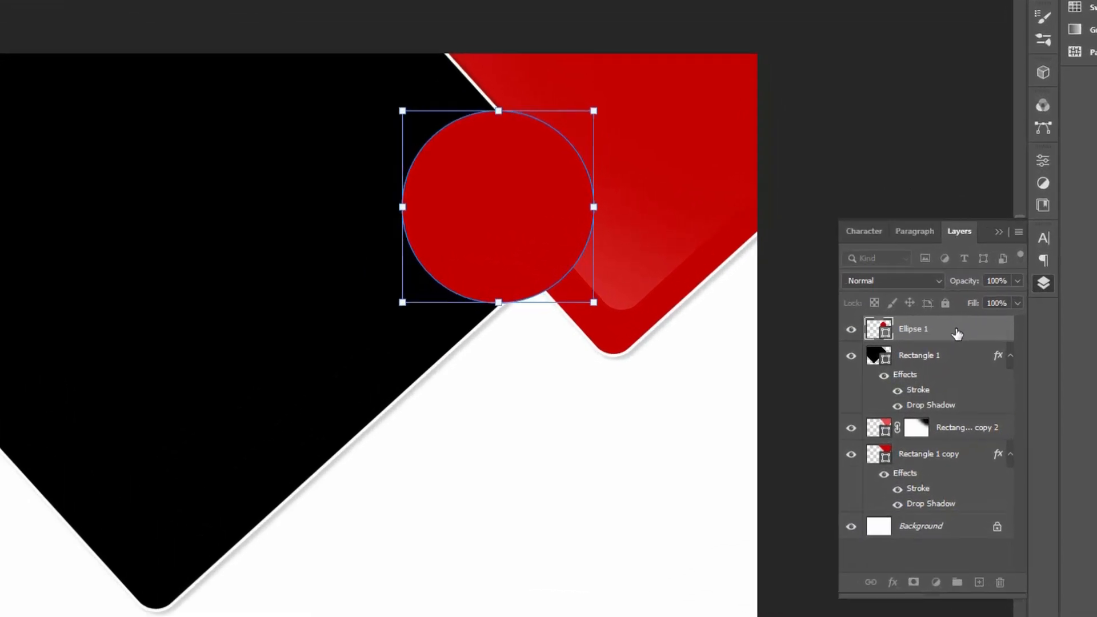
# Add a 29 px outside stroke to the circle in red C40000, with normal blend mode and 50% opacity
pyautogui.doubleClick(957, 334)
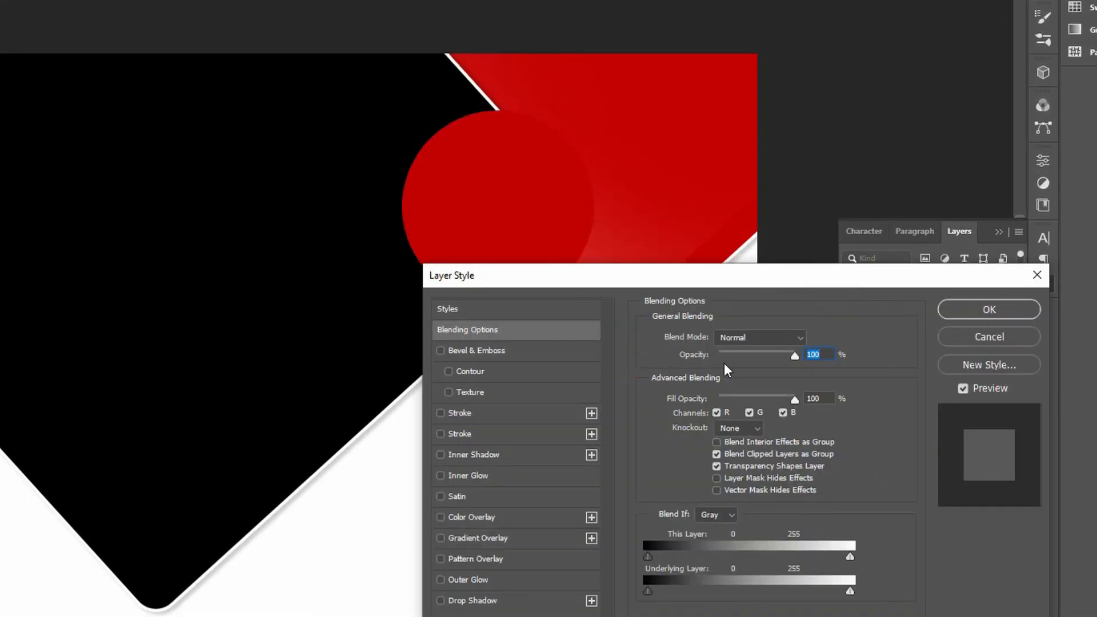
pyautogui.click(527, 413)
pyautogui.click(802, 336)
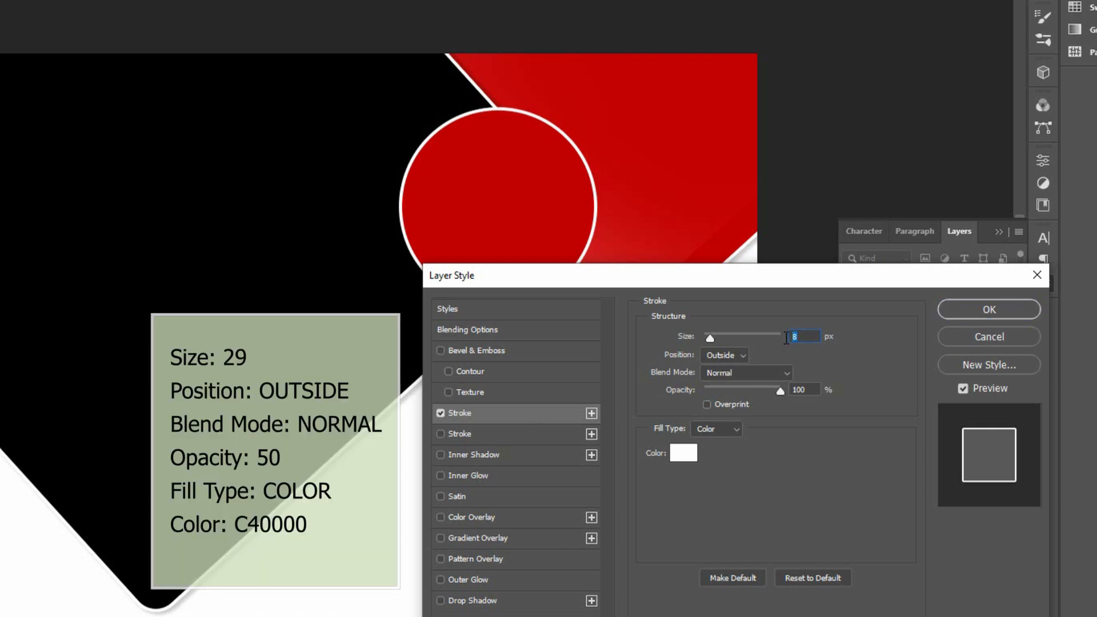
pyautogui.write('29')
pyautogui.press('Tab')
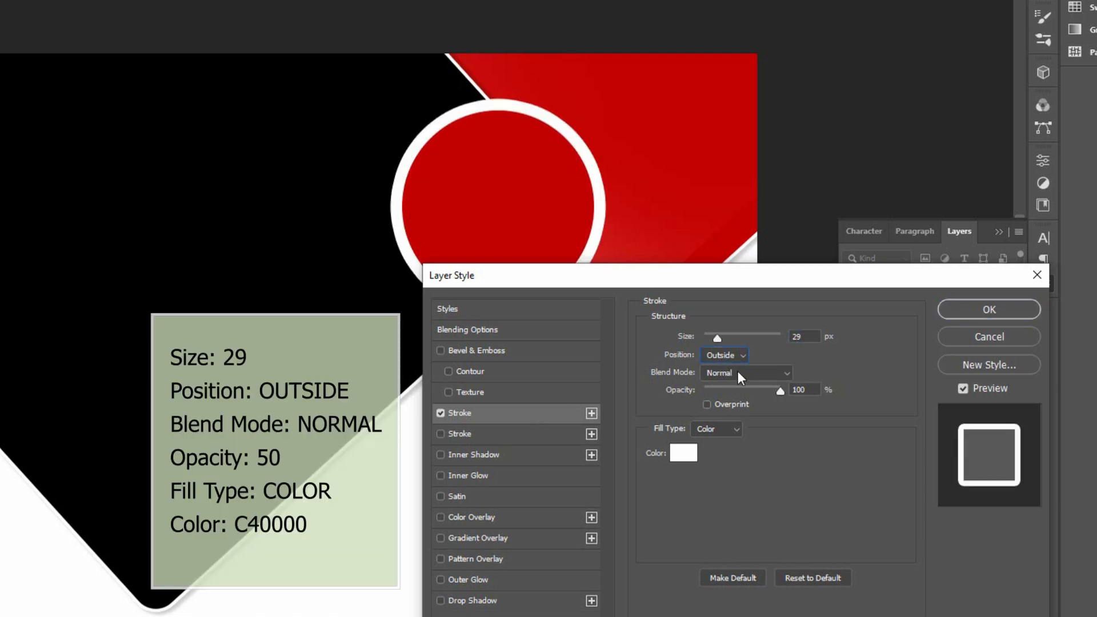
pyautogui.click(735, 389)
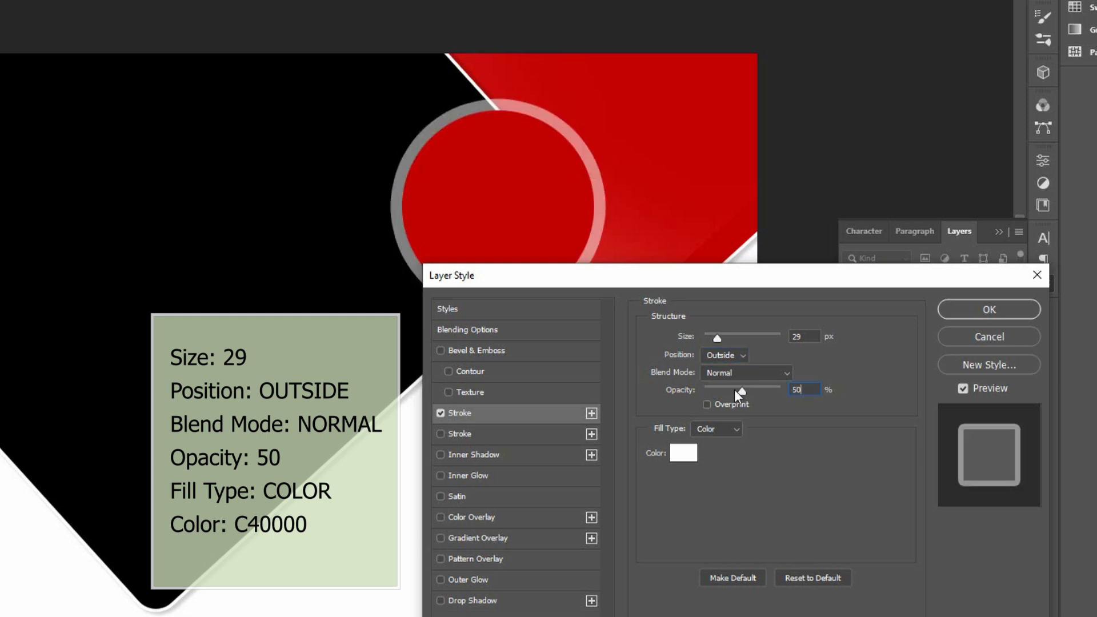
pyautogui.click(683, 453)
pyautogui.click(581, 195)
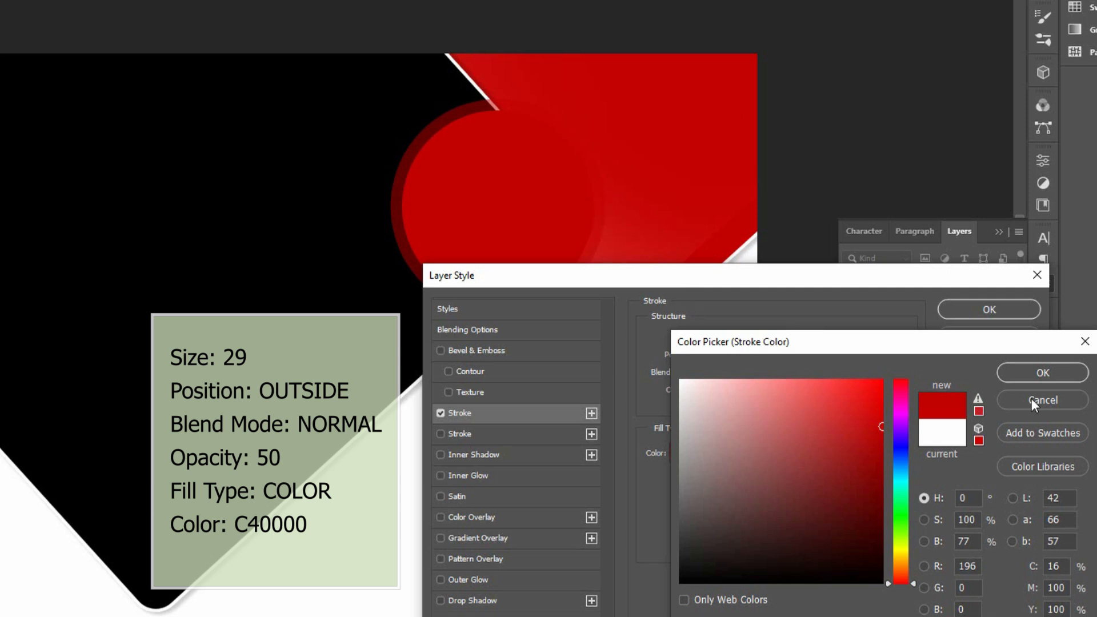
pyautogui.click(1023, 374)
pyautogui.click(984, 307)
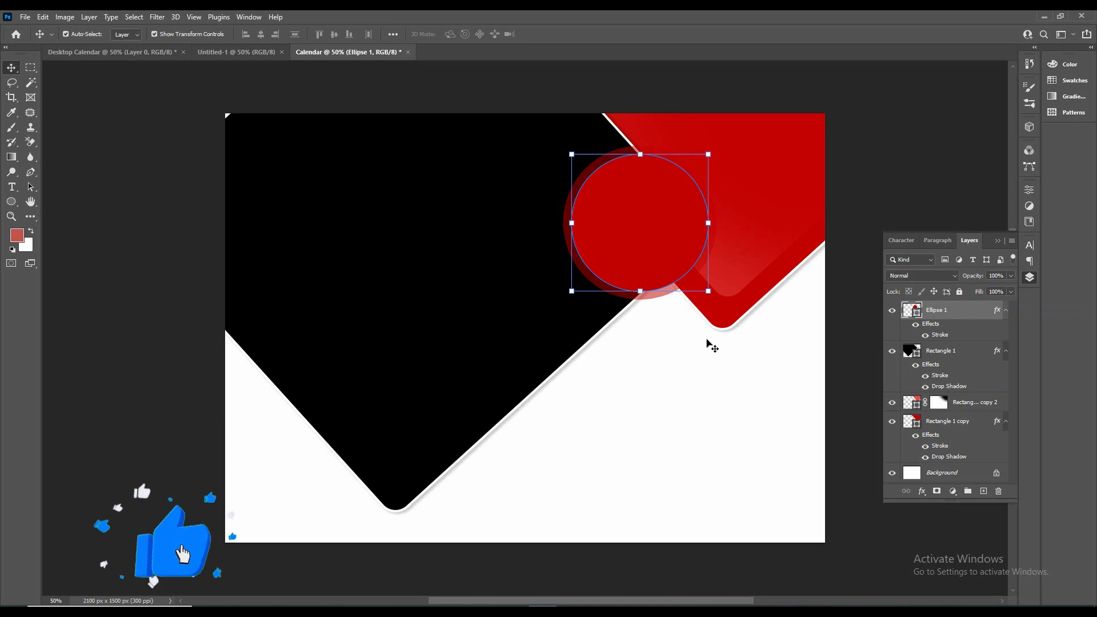
# Place the oil-massage photo from the 2025 Desktop calendar folder, scale it to 8.20% and position it over the black rectangle
pyautogui.click(1044, 17)
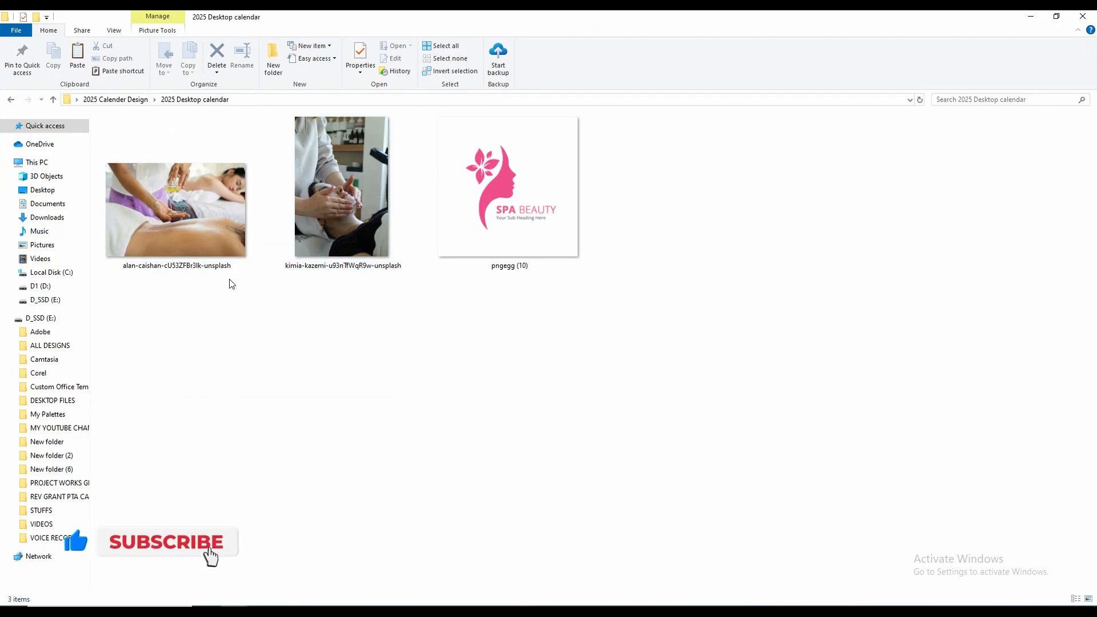
pyautogui.click(200, 221)
pyautogui.moveTo(200, 221); pyautogui.dragTo(413, 337)
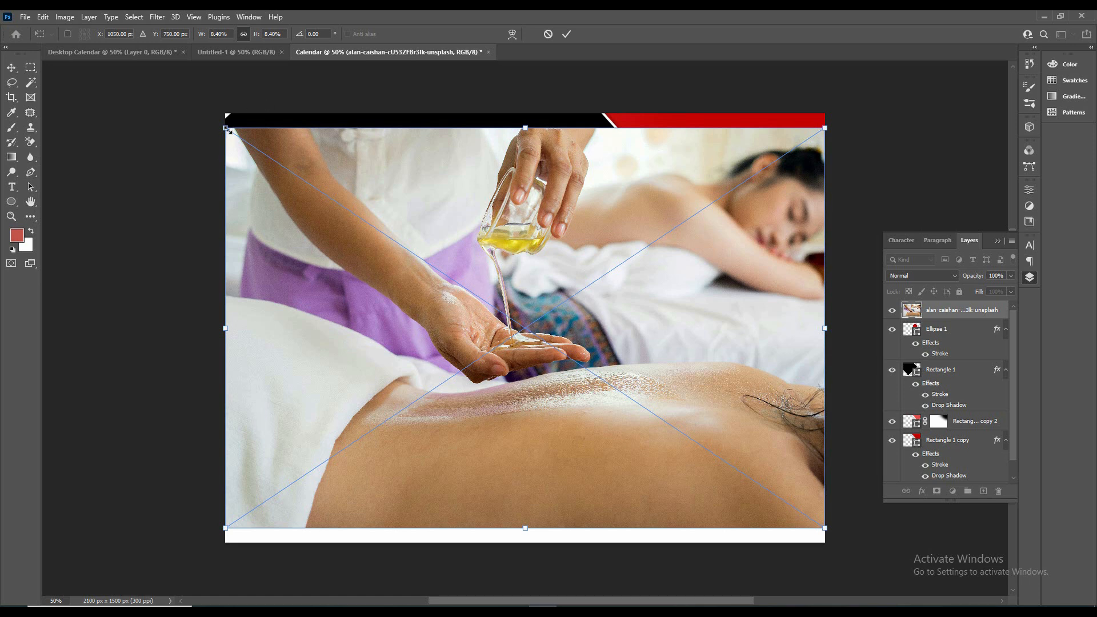
pyautogui.moveTo(226, 128); pyautogui.dragTo(472, 289)
pyautogui.moveTo(558, 381); pyautogui.dragTo(267, 191)
pyautogui.moveTo(532, 333); pyautogui.dragTo(770, 493)
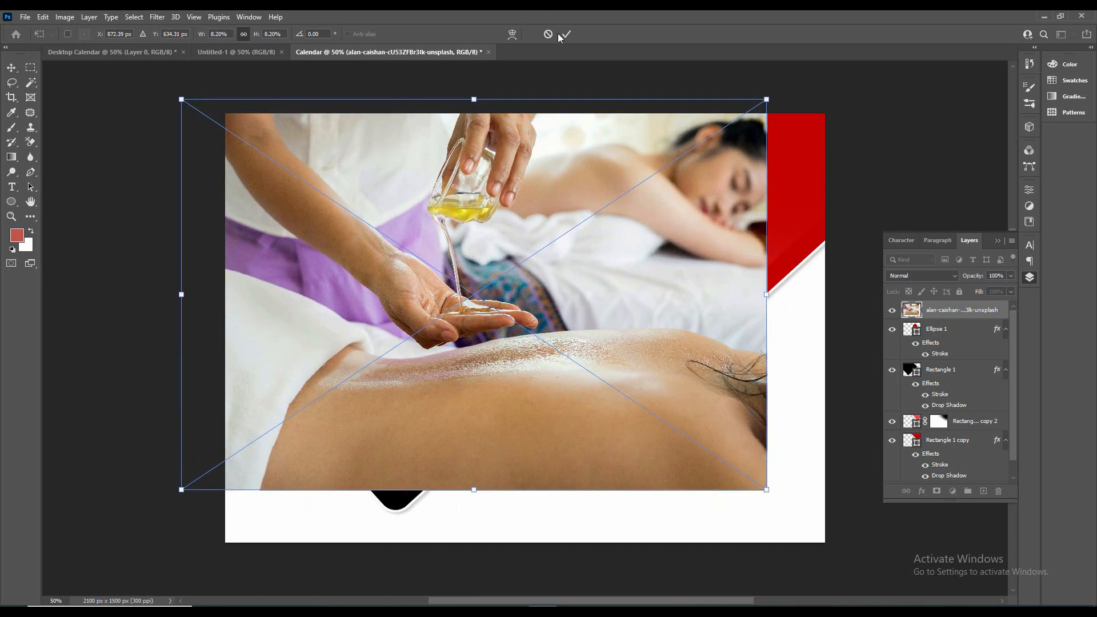
pyautogui.click(567, 34)
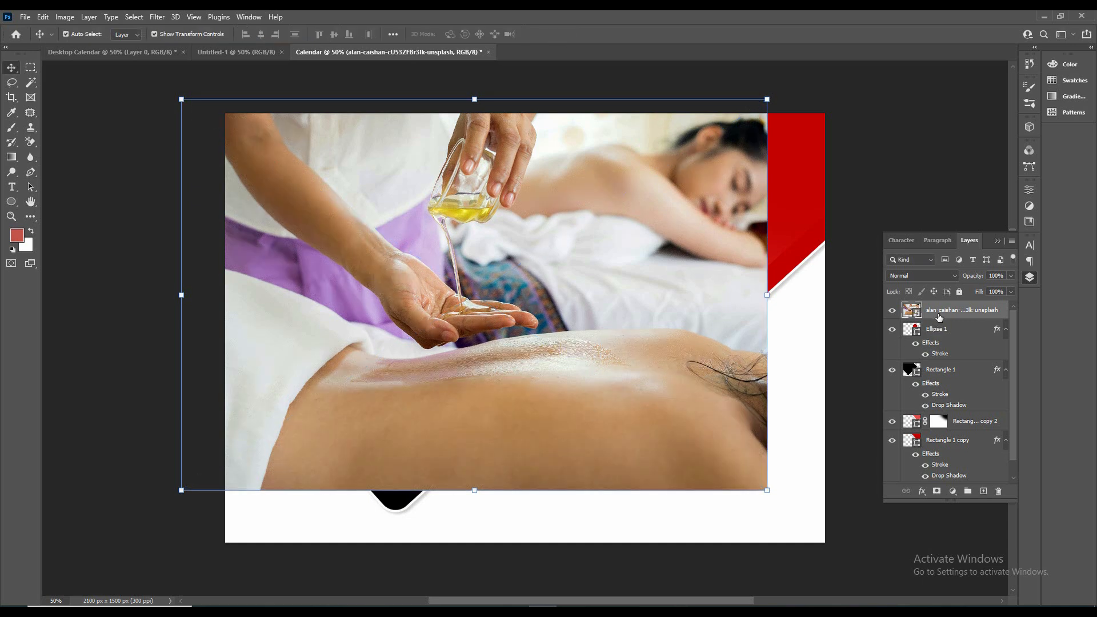
# Move the massage photo's layer below the circle and clip it to the black rectangle
pyautogui.moveTo(946, 312); pyautogui.dragTo(940, 359)
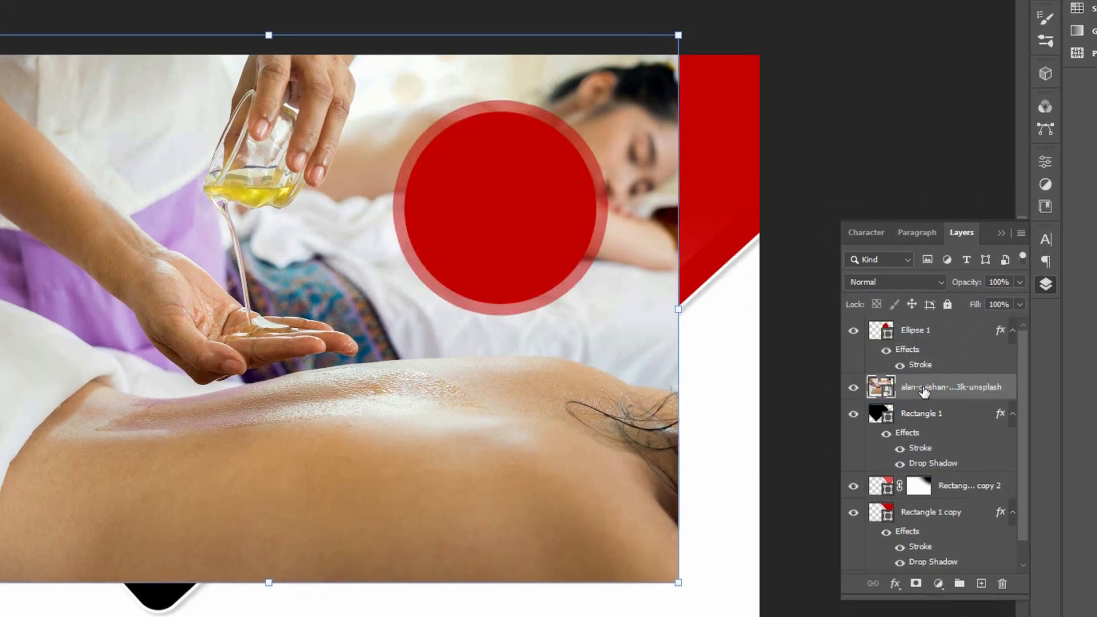
pyautogui.rightClick(926, 389)
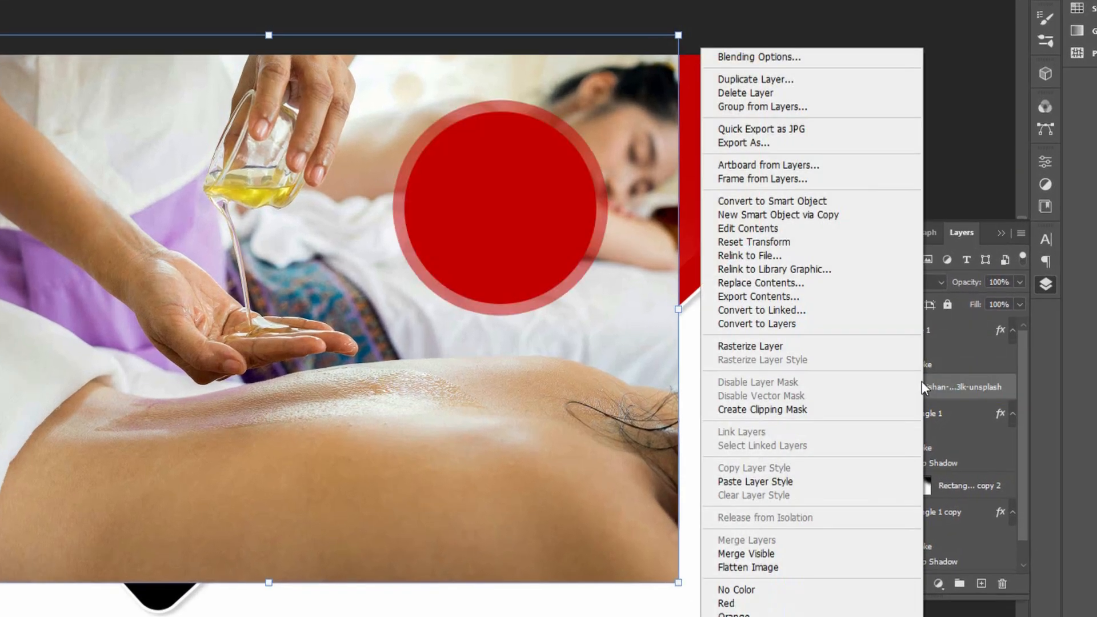
pyautogui.click(760, 408)
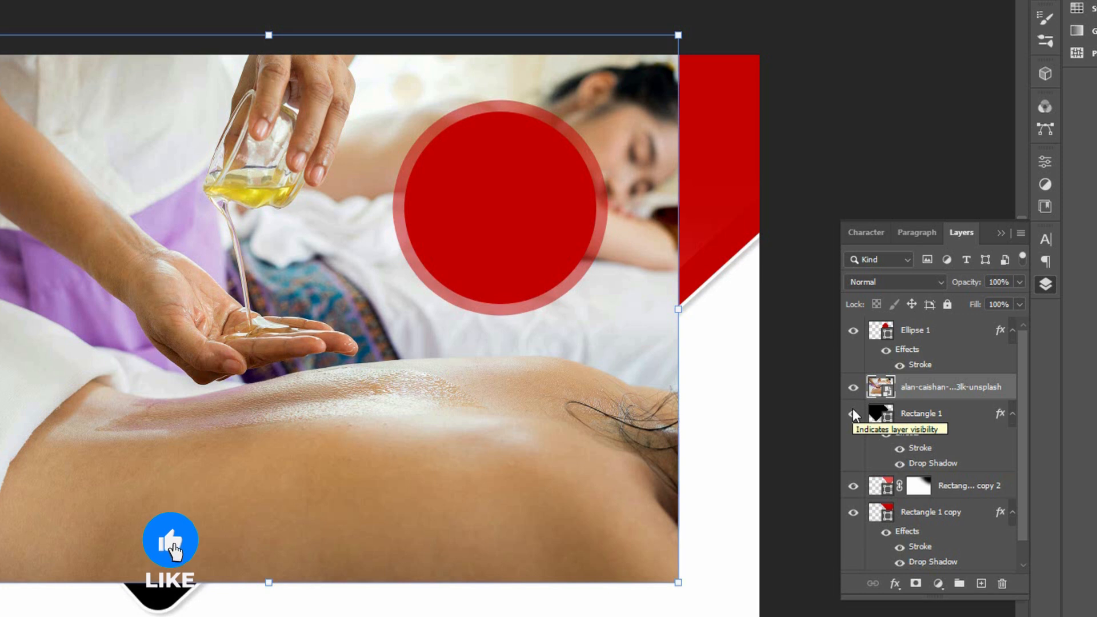
pyautogui.keyDown('alt'); pyautogui.click(923, 399); pyautogui.keyUp('alt')
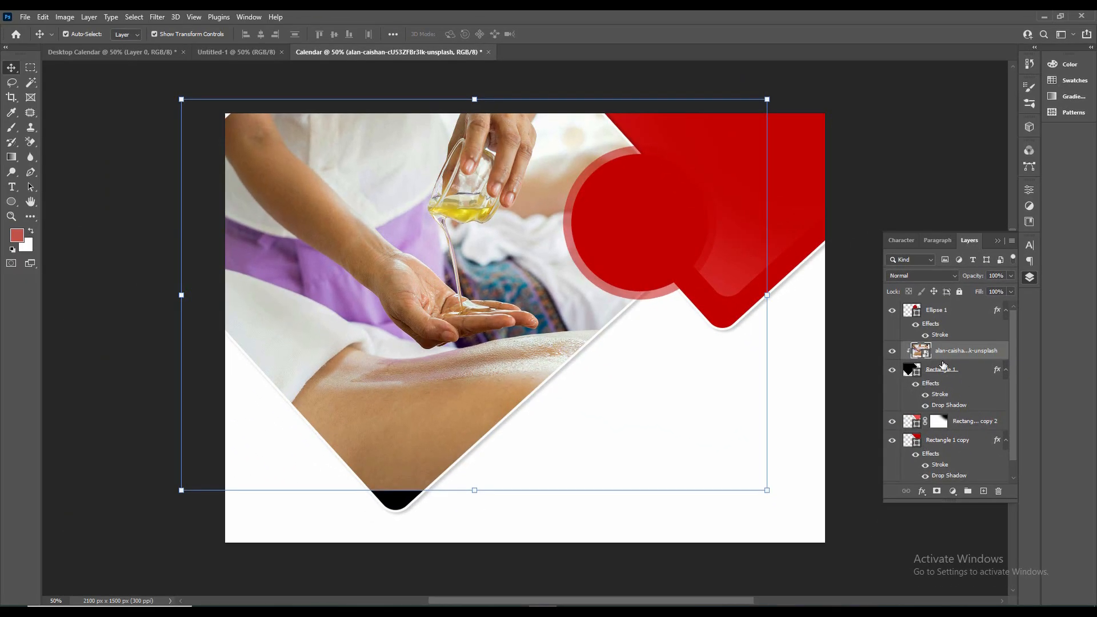
# Reposition and slightly enlarge the clipped massage photo so it fills the black rectangle down to its lower corner
pyautogui.moveTo(343, 322); pyautogui.dragTo(329, 359)
pyautogui.moveTo(519, 330); pyautogui.dragTo(501, 325)
pyautogui.moveTo(739, 114); pyautogui.dragTo(753, 106)
pyautogui.moveTo(417, 209); pyautogui.dragTo(389, 217)
pyautogui.click(567, 33)
# Place the facial-treatment photo from the image folder above the circle and clip it to the circle
pyautogui.click(606, 217)
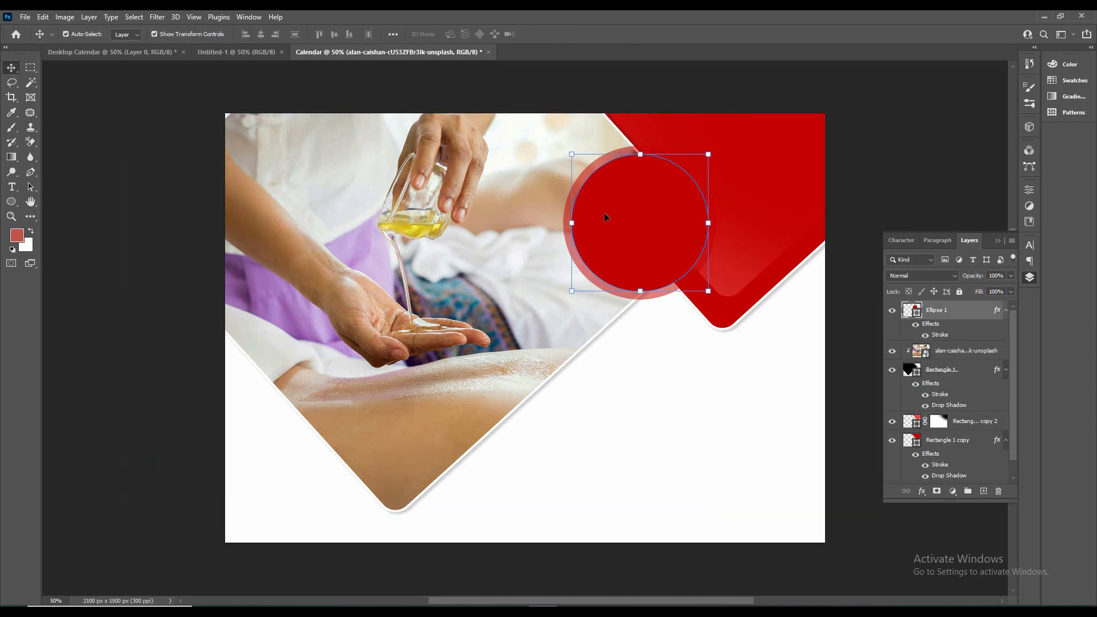
pyautogui.click(1046, 21)
pyautogui.moveTo(333, 197); pyautogui.dragTo(540, 604)
pyautogui.moveTo(540, 604); pyautogui.dragTo(577, 197)
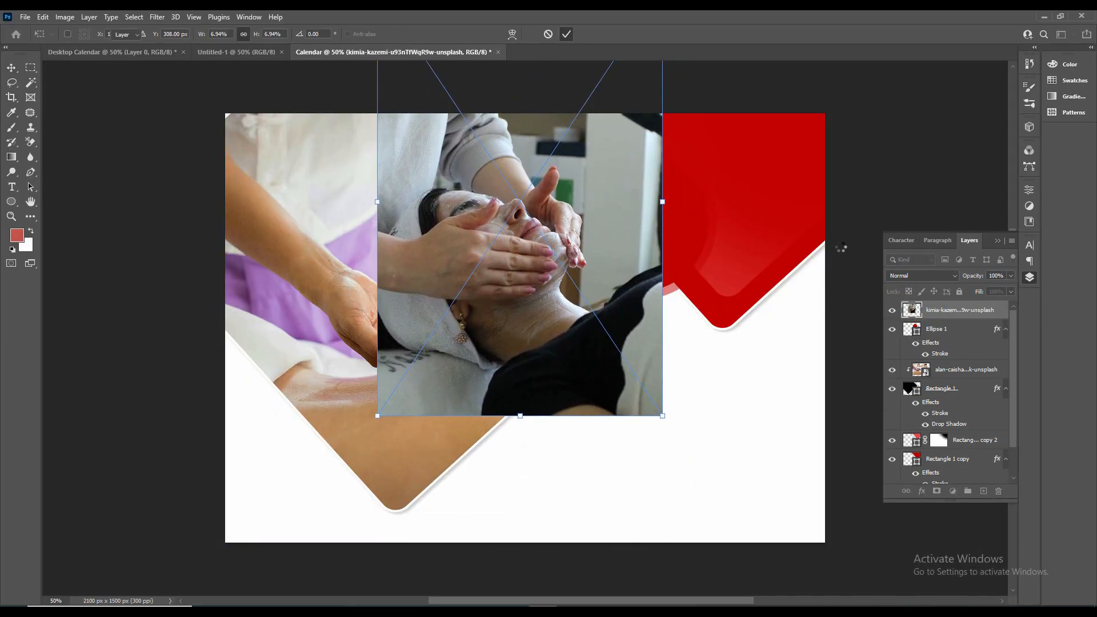
pyautogui.keyDown('alt'); pyautogui.click(952, 320); pyautogui.keyUp('alt')
# Scale down the facial-treatment photo and position it so the face and hands fill the circle
pyautogui.moveTo(624, 250); pyautogui.dragTo(722, 227)
pyautogui.moveTo(761, 392); pyautogui.dragTo(693, 289)
pyautogui.moveTo(660, 243); pyautogui.dragTo(709, 293)
pyautogui.moveTo(742, 336); pyautogui.dragTo(697, 272)
pyautogui.moveTo(659, 233); pyautogui.dragTo(690, 285)
pyautogui.moveTo(725, 315); pyautogui.dragTo(714, 300)
pyautogui.moveTo(672, 258); pyautogui.dragTo(690, 269)
pyautogui.moveTo(732, 311); pyautogui.dragTo(719, 291)
pyautogui.moveTo(695, 277); pyautogui.dragTo(701, 291)
pyautogui.click(567, 35)
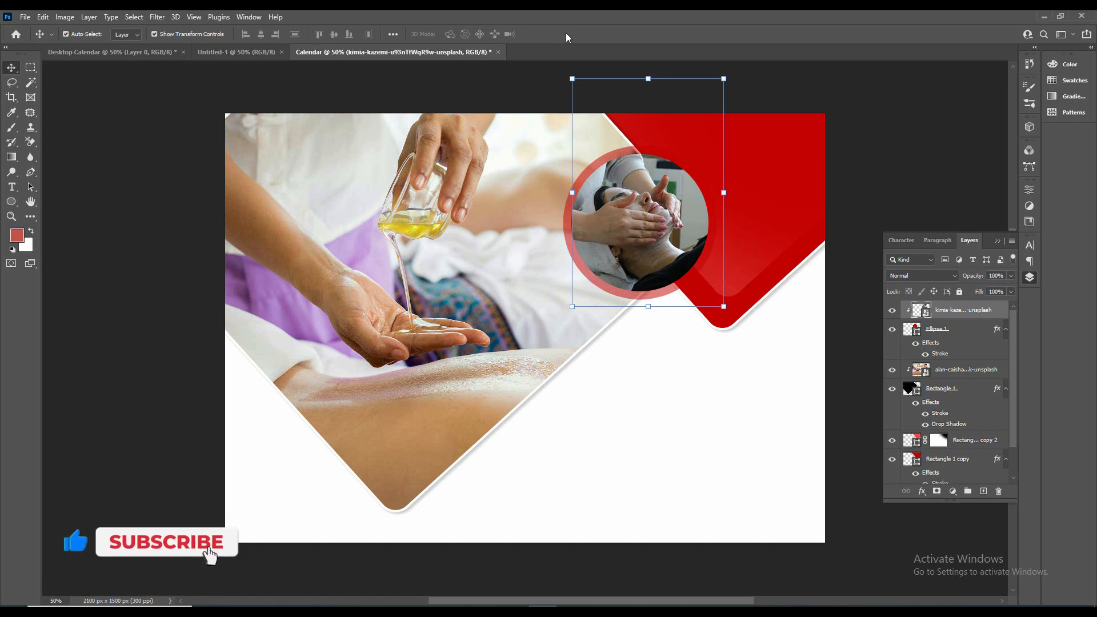
# Add the text "Calendar" in black Elephant Regular, then enlarge and place it on the red area beside the circle
pyautogui.press('t')
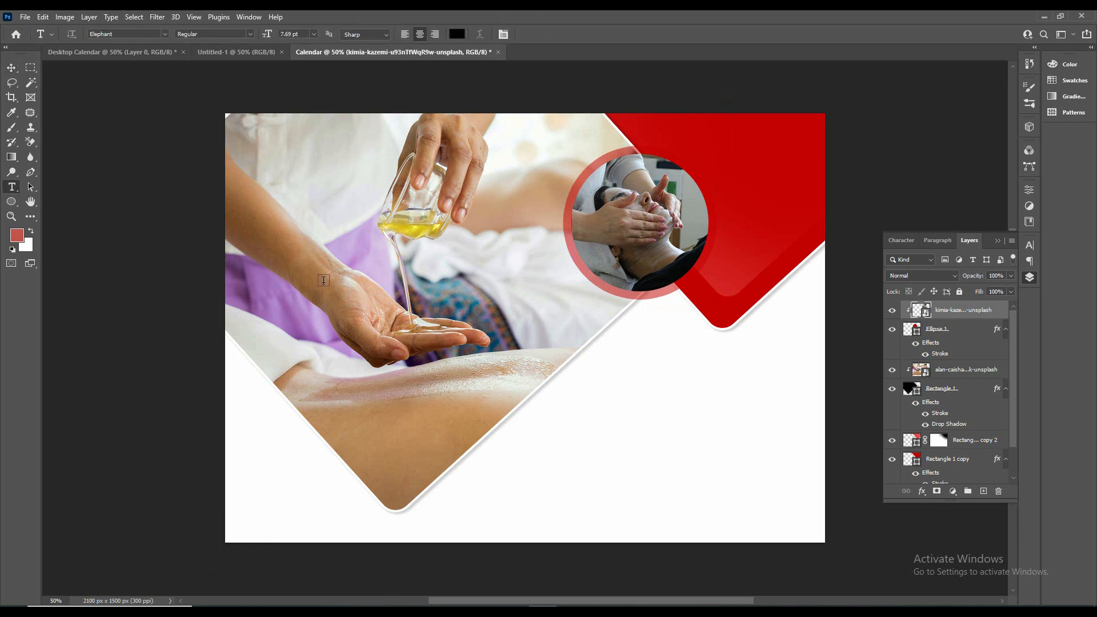
pyautogui.click(378, 296)
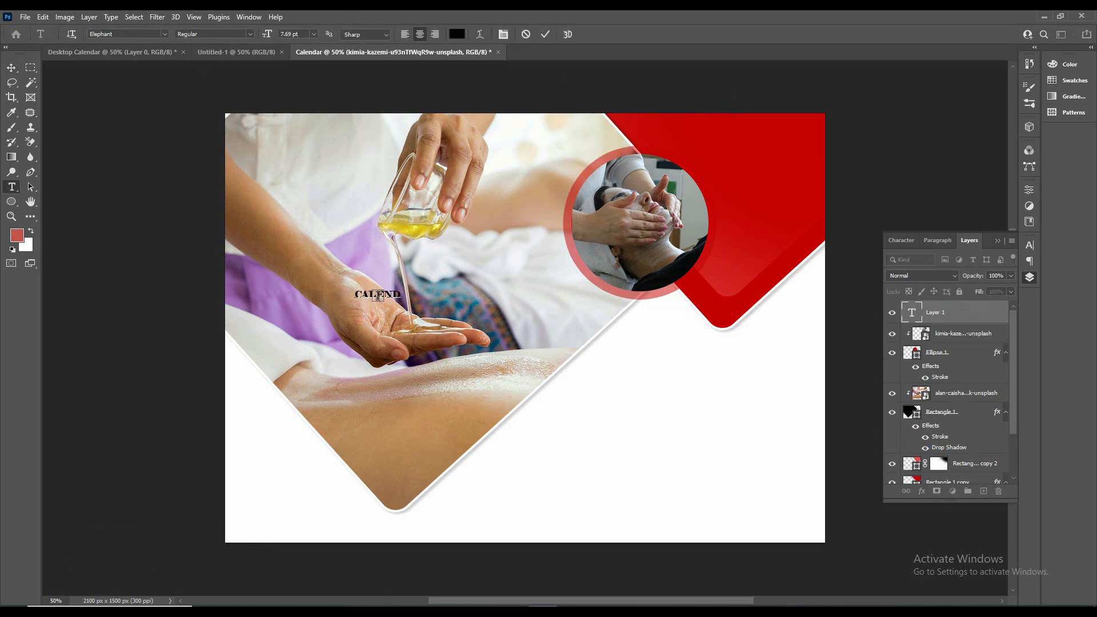
pyautogui.click(11, 68)
pyautogui.moveTo(362, 295); pyautogui.dragTo(811, 165)
pyautogui.press('Return')
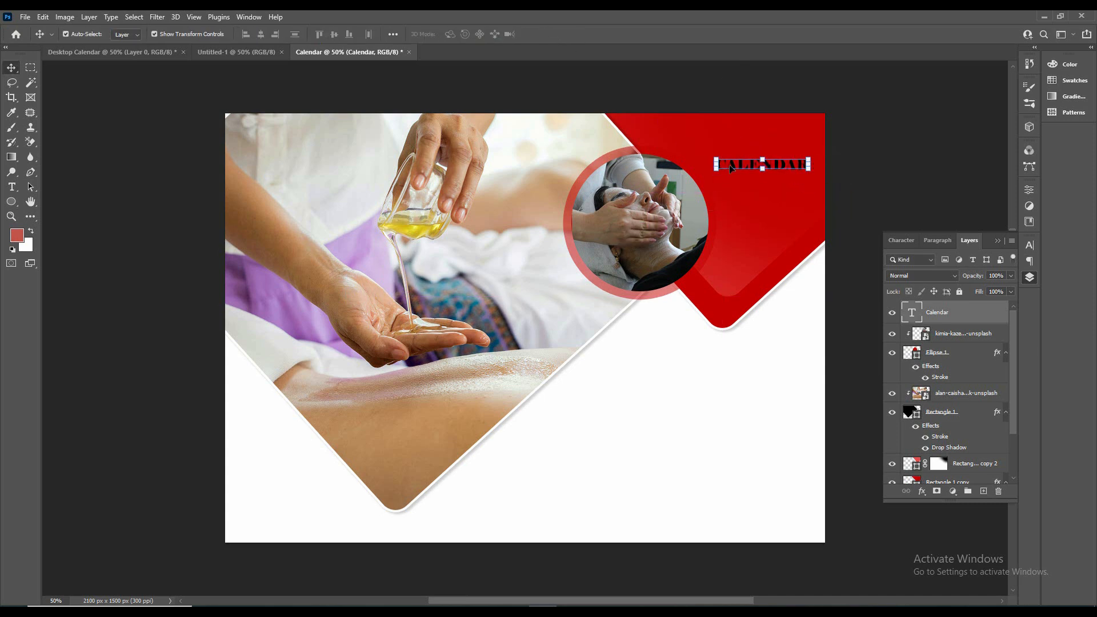
# Duplicate the CALENDAR text directly below, change the copy to "2025", and enlarge and center it under the heading
pyautogui.moveTo(732, 167); pyautogui.dragTo(736, 192)
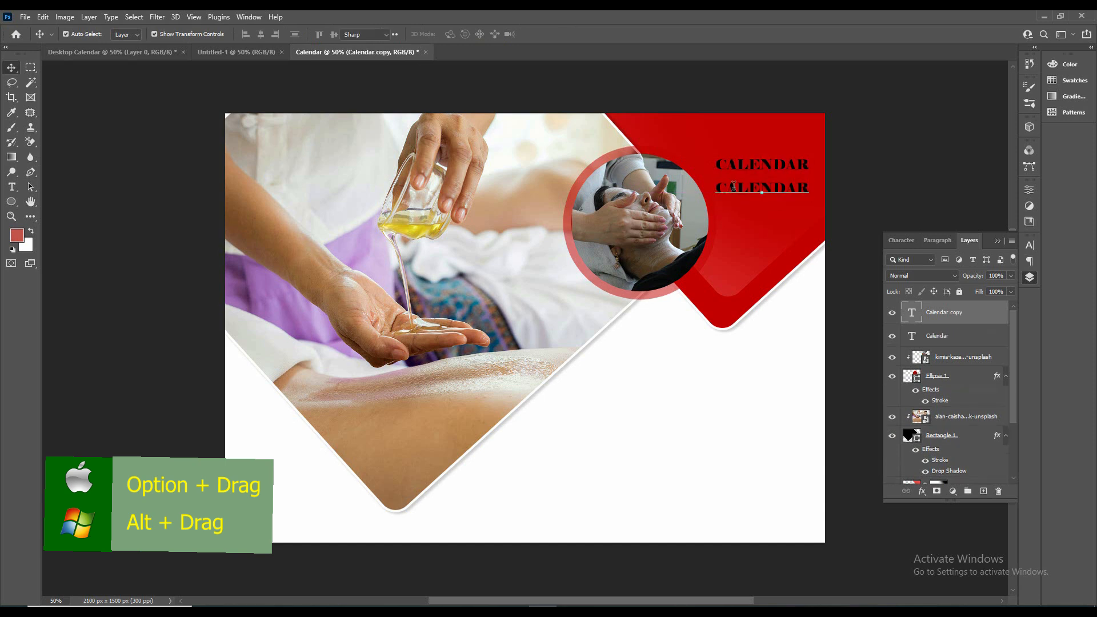
pyautogui.doubleClick(735, 191)
pyautogui.click(551, 37)
pyautogui.press('v')
pyautogui.moveTo(783, 181)
pyautogui.mouseDown()
pyautogui.moveTo(806, 166)
pyautogui.moveTo(772, 197)
pyautogui.mouseUp()
pyautogui.click(569, 34)
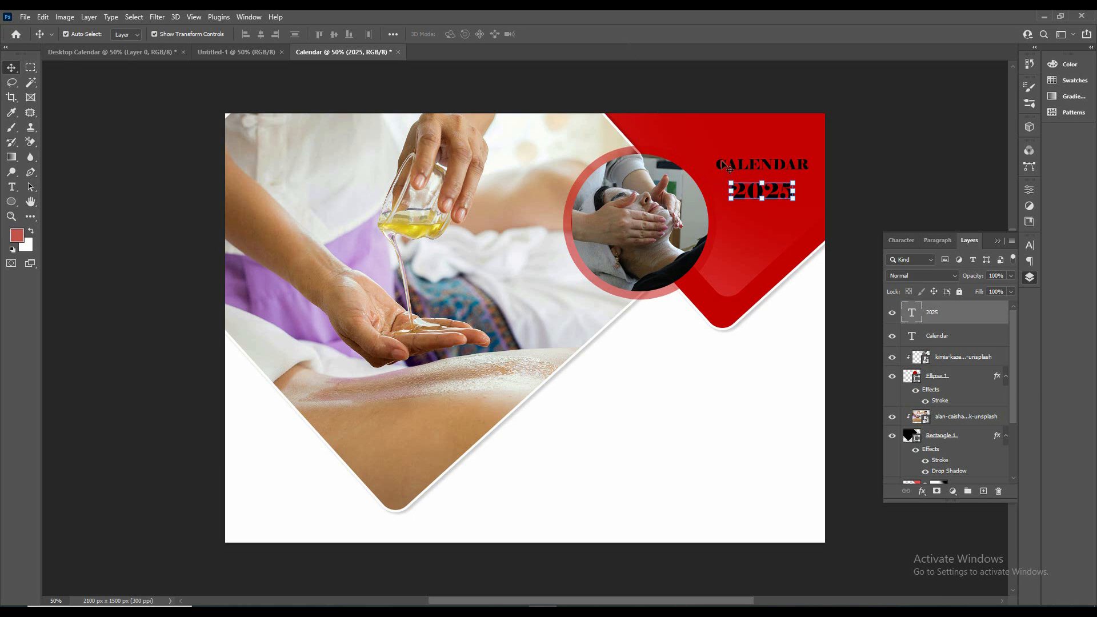
# Duplicate the CALENDAR text into the white area below the red shape and change the copy to "January"
pyautogui.moveTo(722, 166); pyautogui.dragTo(718, 396)
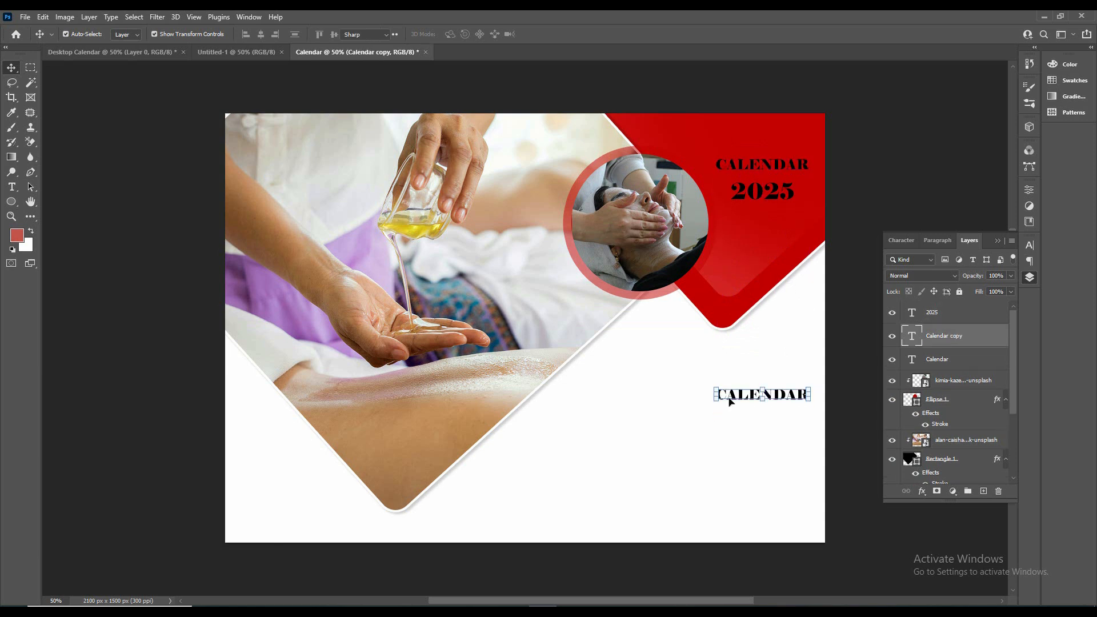
pyautogui.press('t')
pyautogui.click(719, 394)
pyautogui.hotkey('ctrl', 'a')
pyautogui.write('Jan')
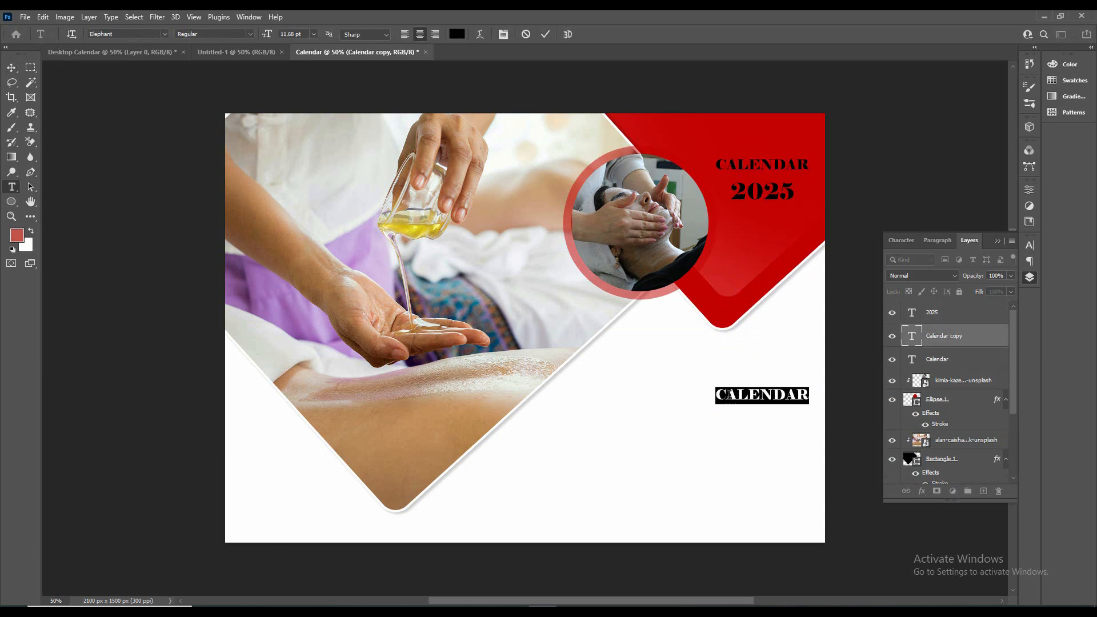
pyautogui.write('ua')
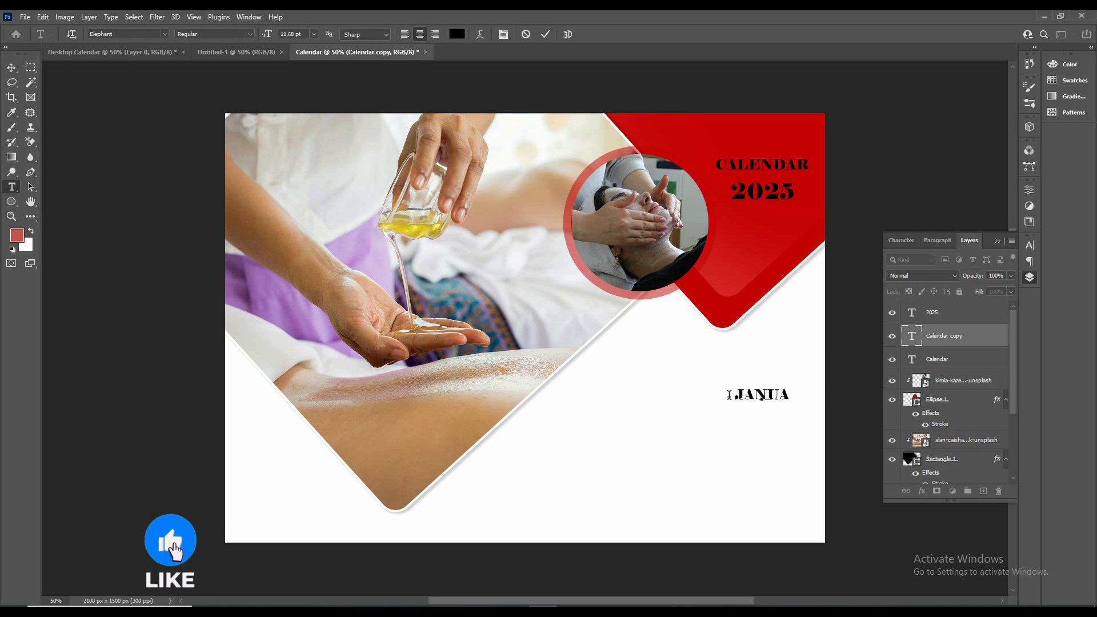
pyautogui.write('ry')
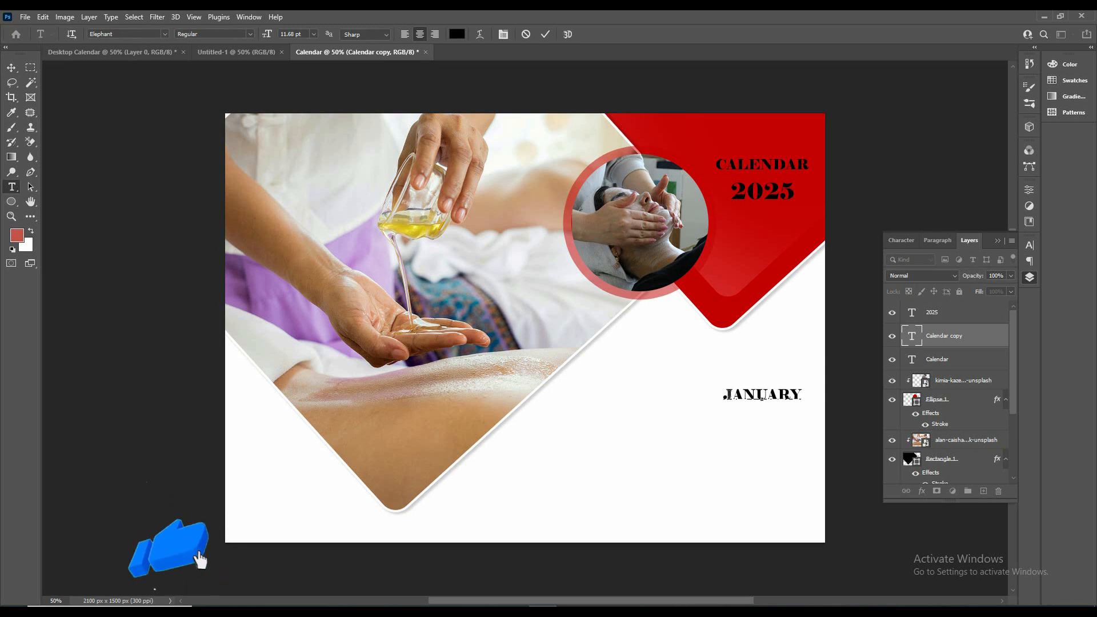
pyautogui.click(711, 367)
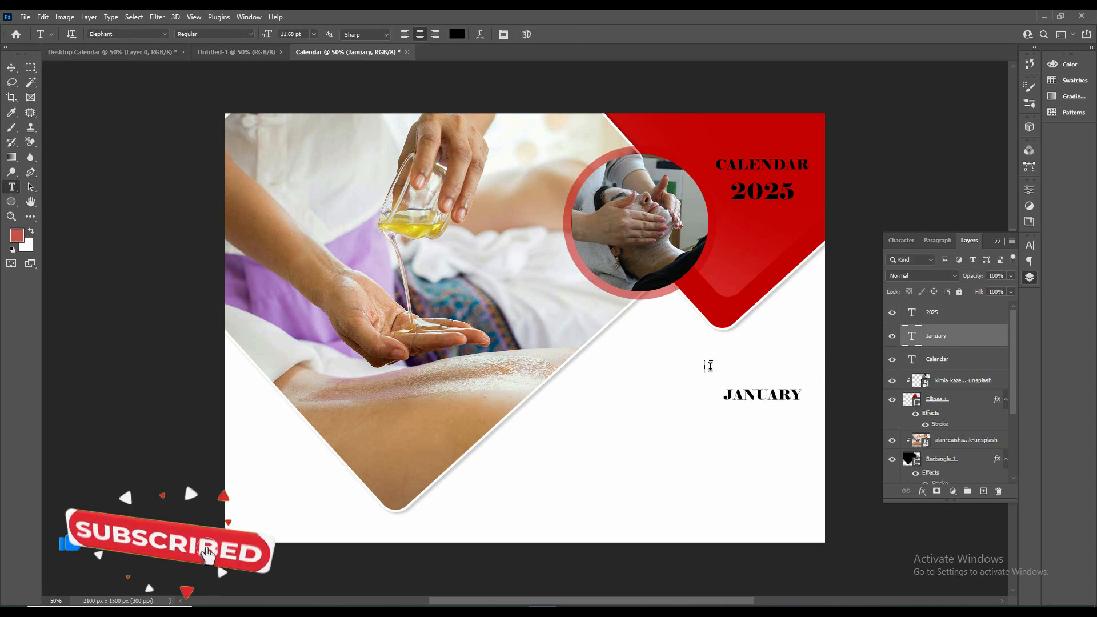
# Duplicate the JANUARY text and change the copy to the weekday line "SUN MON TUE WED THUR FRI SAT"
pyautogui.press('v')
pyautogui.moveTo(744, 398); pyautogui.dragTo(621, 409)
pyautogui.doubleClick(621, 409)
pyautogui.write('SUN')
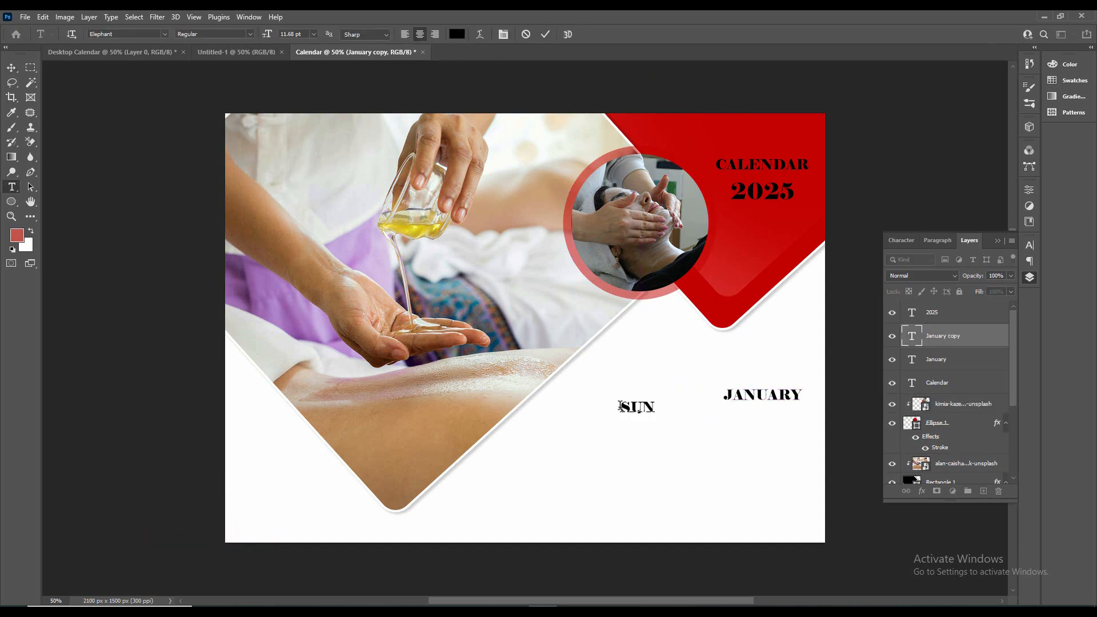
pyautogui.write(' MON T')
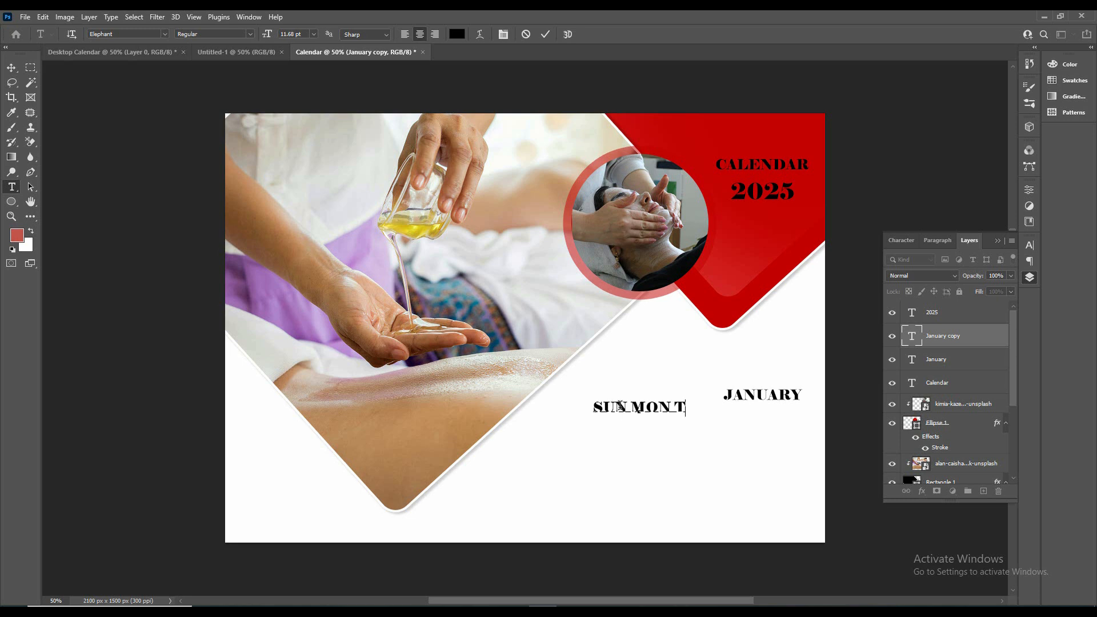
pyautogui.write('UE WED ')
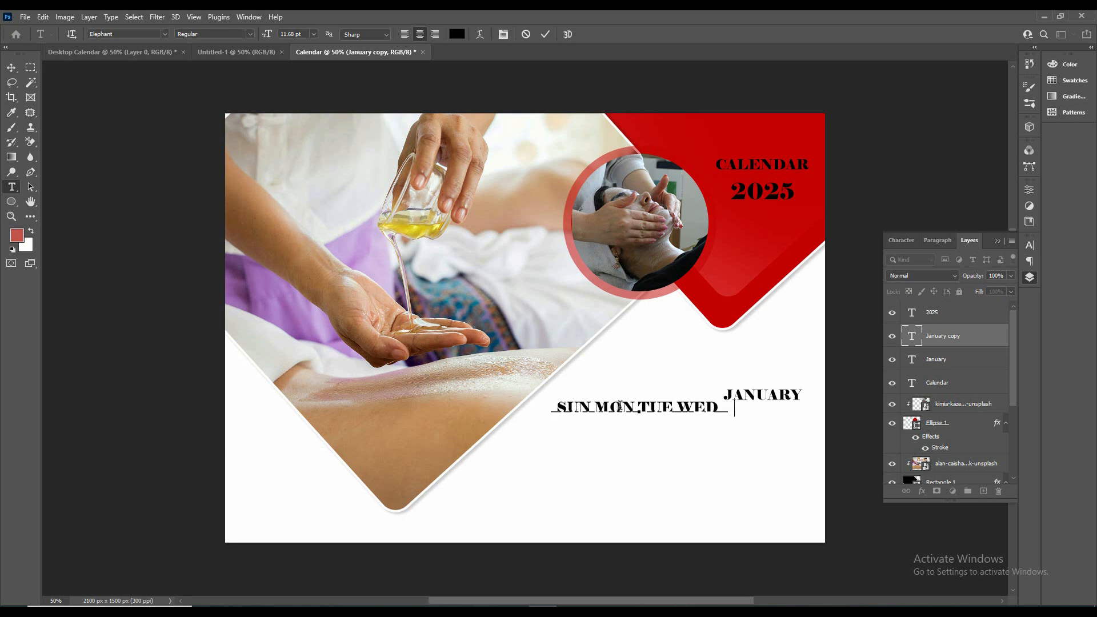
pyautogui.write('THUR FRI SAT')
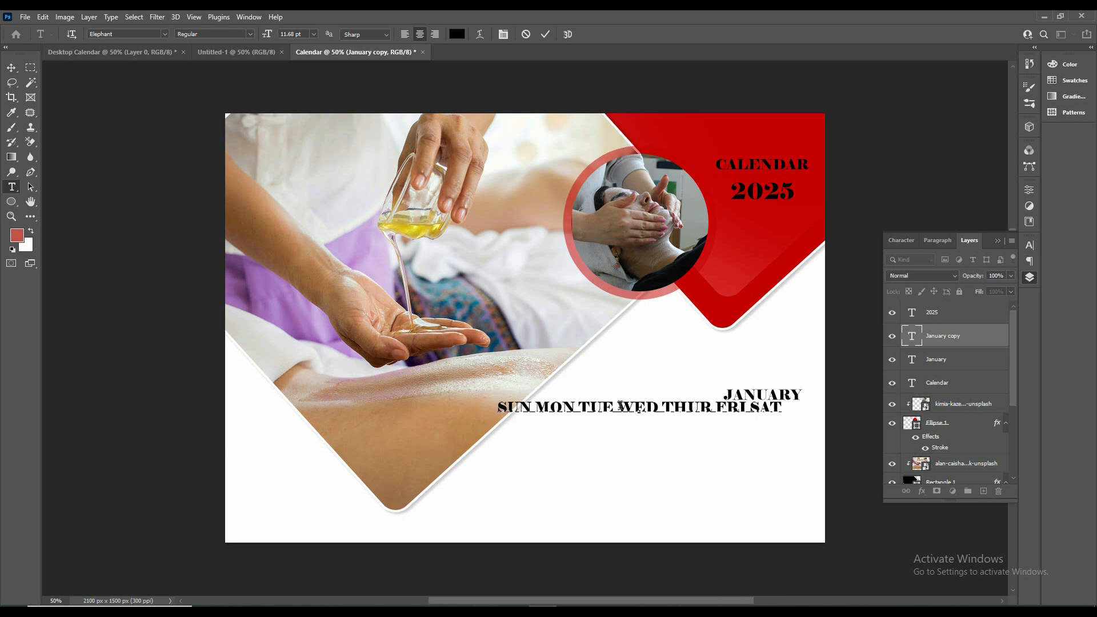
# Scale the weekday line down to about 68% so it fits just beneath JANUARY in the white area
pyautogui.click(13, 67)
pyautogui.moveTo(497, 401); pyautogui.dragTo(587, 408)
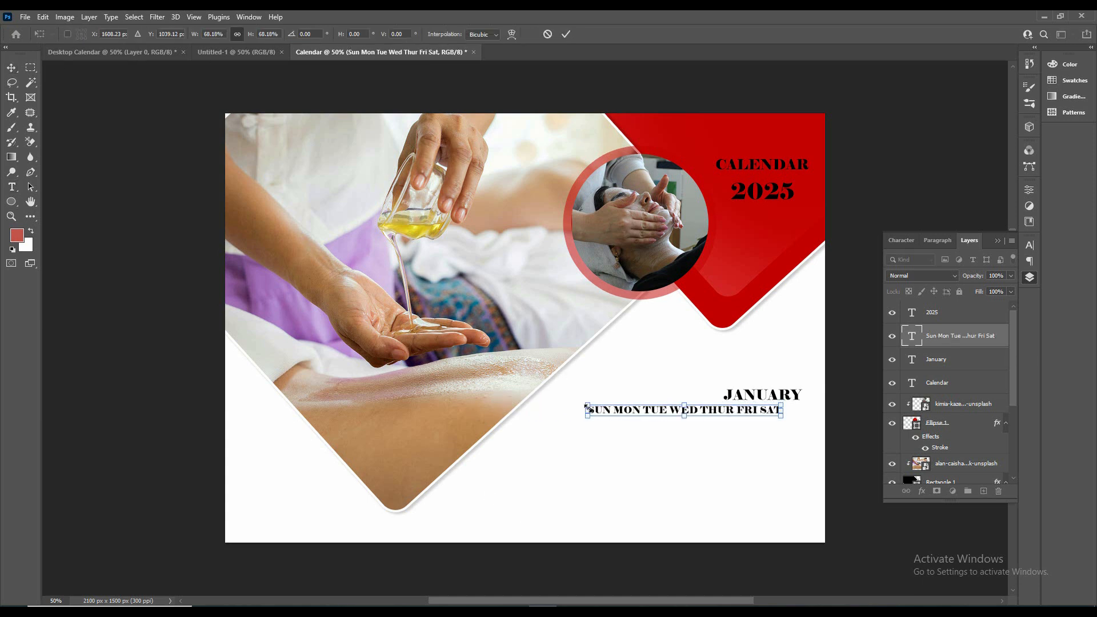
pyautogui.click(566, 34)
# Align JANUARY with the end of the weekday line and change a duplicate of it below the line to "01"
pyautogui.moveTo(760, 396); pyautogui.dragTo(600, 433)
pyautogui.click(709, 396)
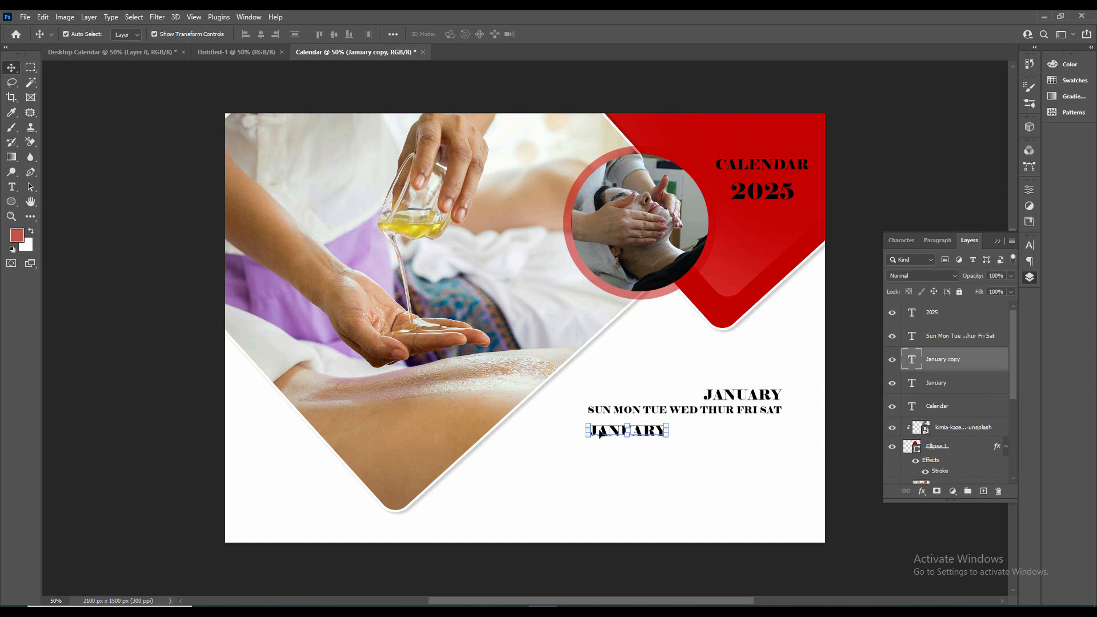
pyautogui.doubleClick(600, 432)
pyautogui.write('01')
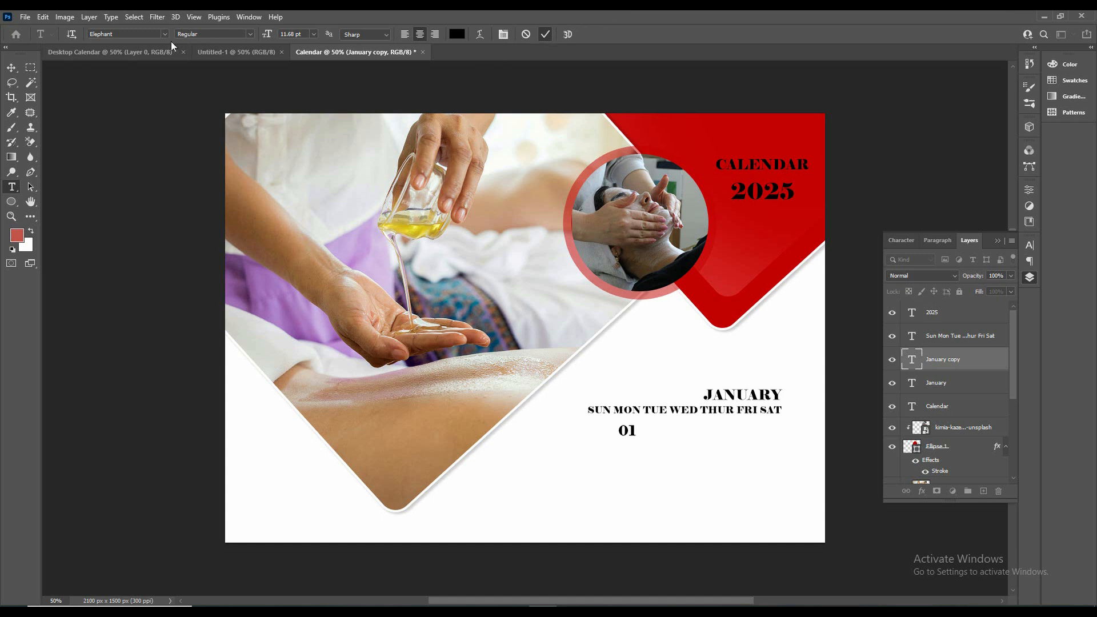
pyautogui.hotkey('ctrl', 'Return')
pyautogui.click(9, 67)
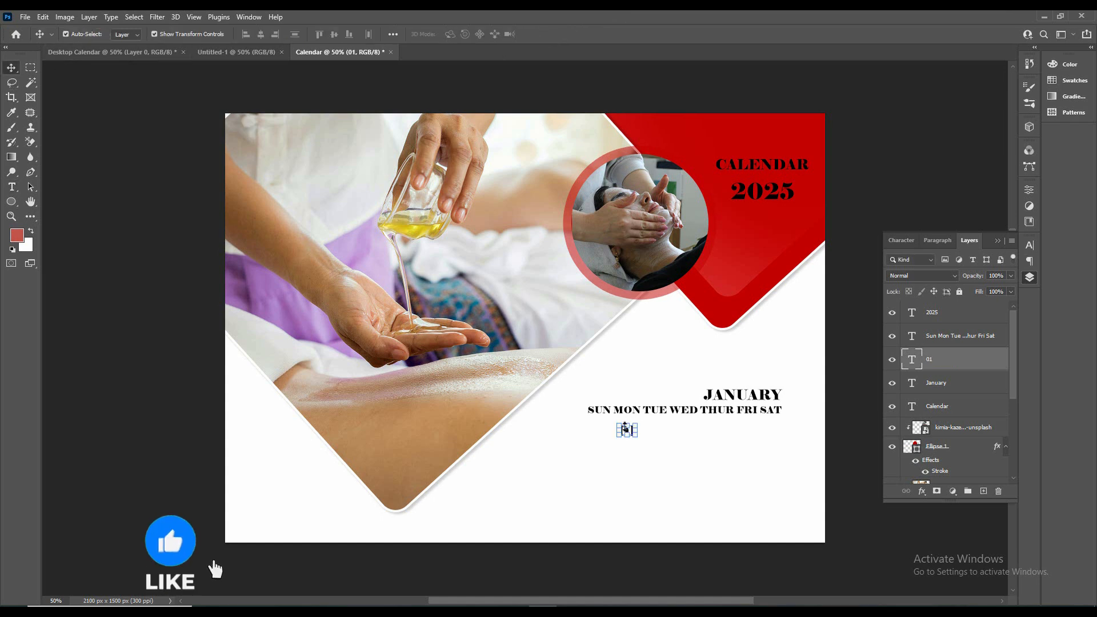
# Move the "01" text under the WED heading and resize it to suit the weekday line
pyautogui.moveTo(627, 430); pyautogui.dragTo(693, 438)
pyautogui.click(578, 338)
pyautogui.hotkey('ctrl', 't')
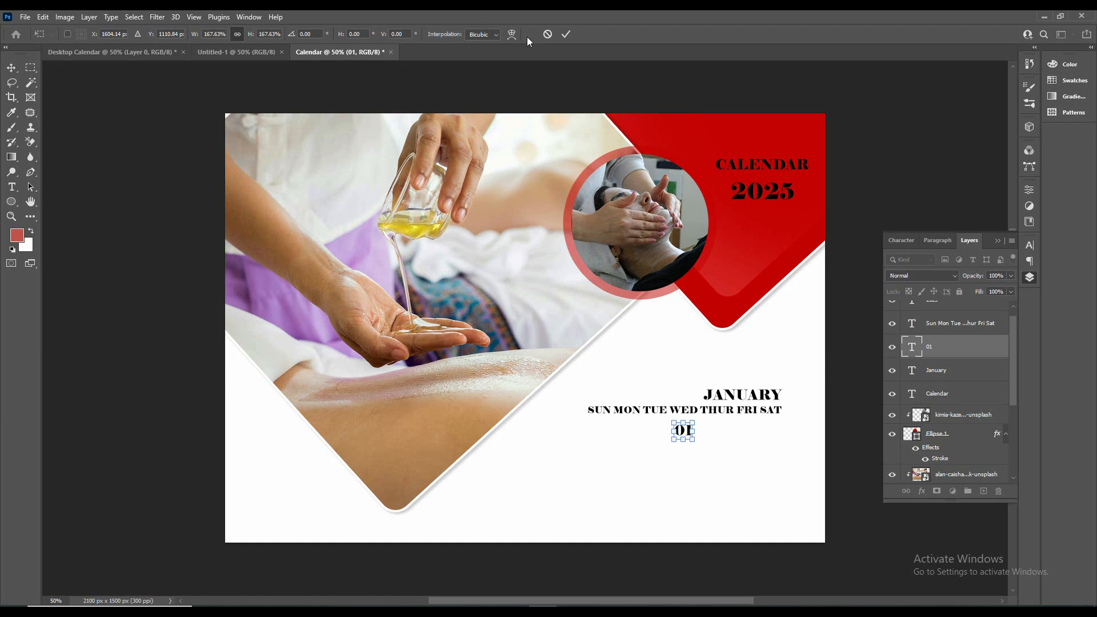
pyautogui.click(566, 34)
# Duplicate "01" under WED through SAT in the first row and under all seven weekdays in a second row
pyautogui.click(686, 427)
pyautogui.moveTo(684, 436); pyautogui.dragTo(615, 455)
pyautogui.click(761, 433)
pyautogui.click(688, 432)
pyautogui.keyDown('shift'); pyautogui.click(725, 433); pyautogui.keyUp('shift')
pyautogui.keyDown('shift'); pyautogui.click(755, 432); pyautogui.keyUp('shift')
pyautogui.keyDown('shift'); pyautogui.click(782, 431); pyautogui.keyUp('shift')
# Select all seven "01" texts in the second row and duplicate the row twice below it
pyautogui.click(787, 456)
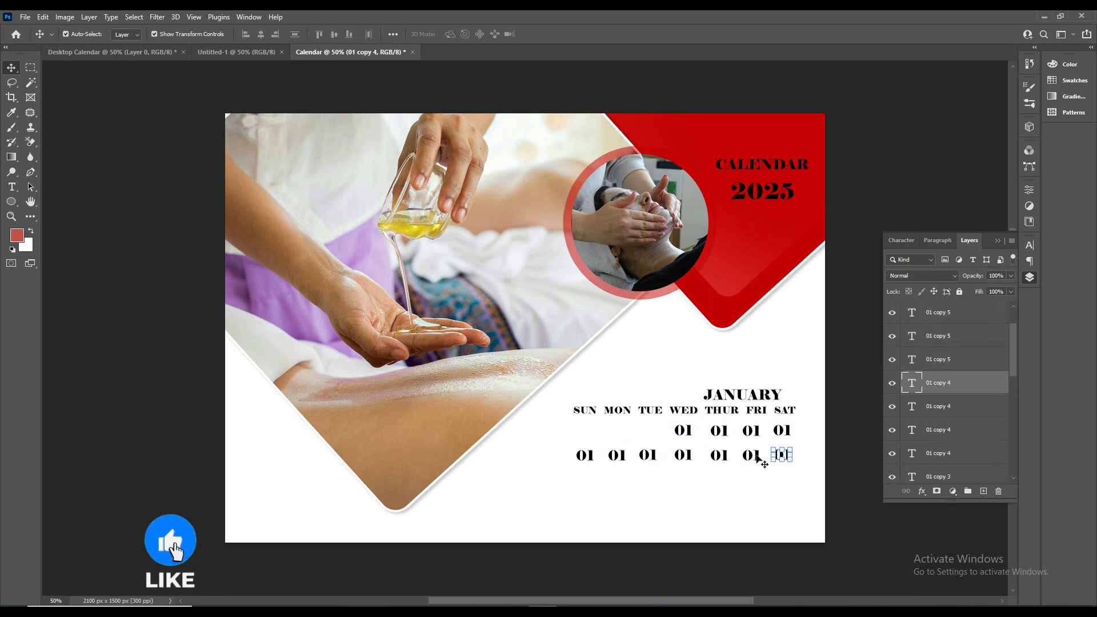
pyautogui.keyDown('shift'); pyautogui.click(757, 456); pyautogui.keyUp('shift')
pyautogui.keyDown('shift'); pyautogui.click(725, 456); pyautogui.keyUp('shift')
pyautogui.keyDown('shift'); pyautogui.click(690, 455); pyautogui.keyUp('shift')
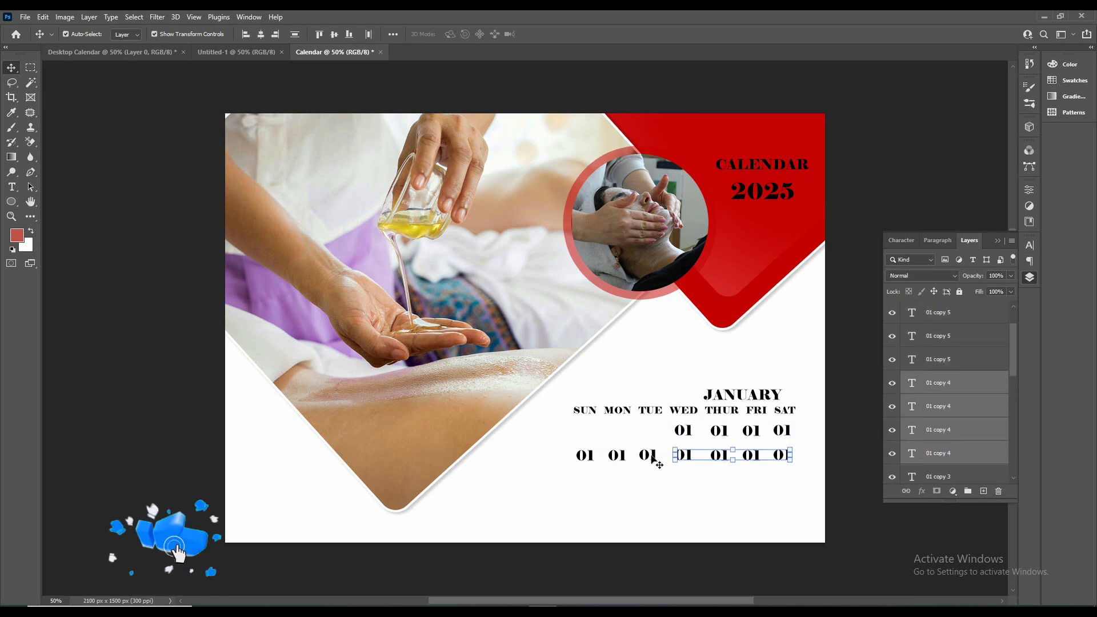
pyautogui.keyDown('shift'); pyautogui.click(652, 457); pyautogui.keyUp('shift')
pyautogui.keyDown('shift'); pyautogui.click(622, 456); pyautogui.keyUp('shift')
pyautogui.keyDown('shift'); pyautogui.click(594, 458); pyautogui.keyUp('shift')
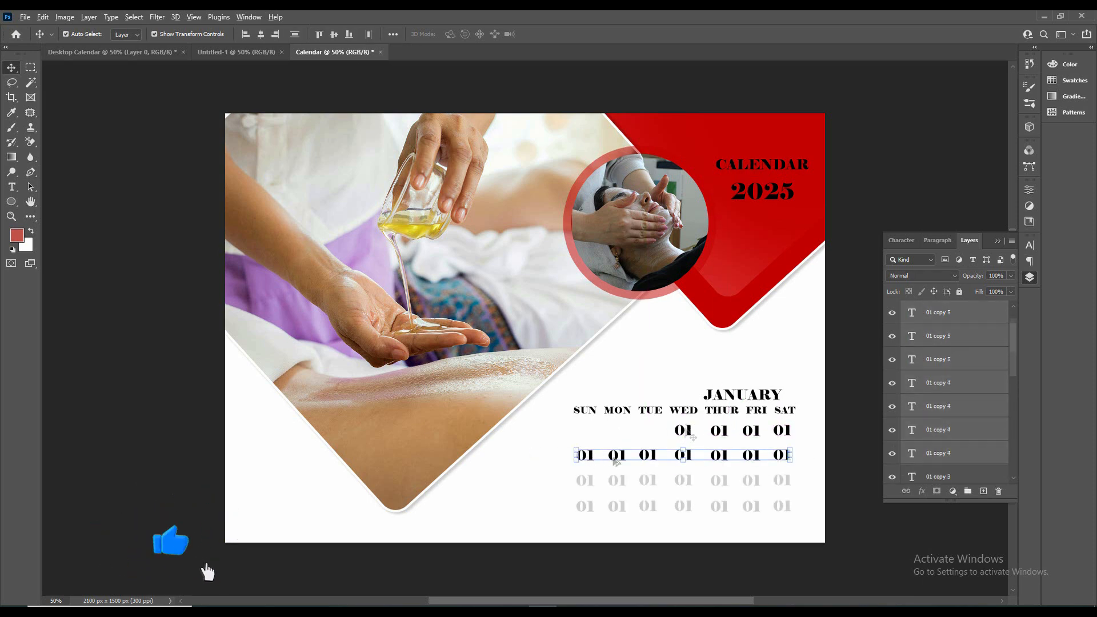
# Change the first-row placeholder dates under THUR, FRI and SAT to 02, 03 and 04
pyautogui.doubleClick(689, 432)
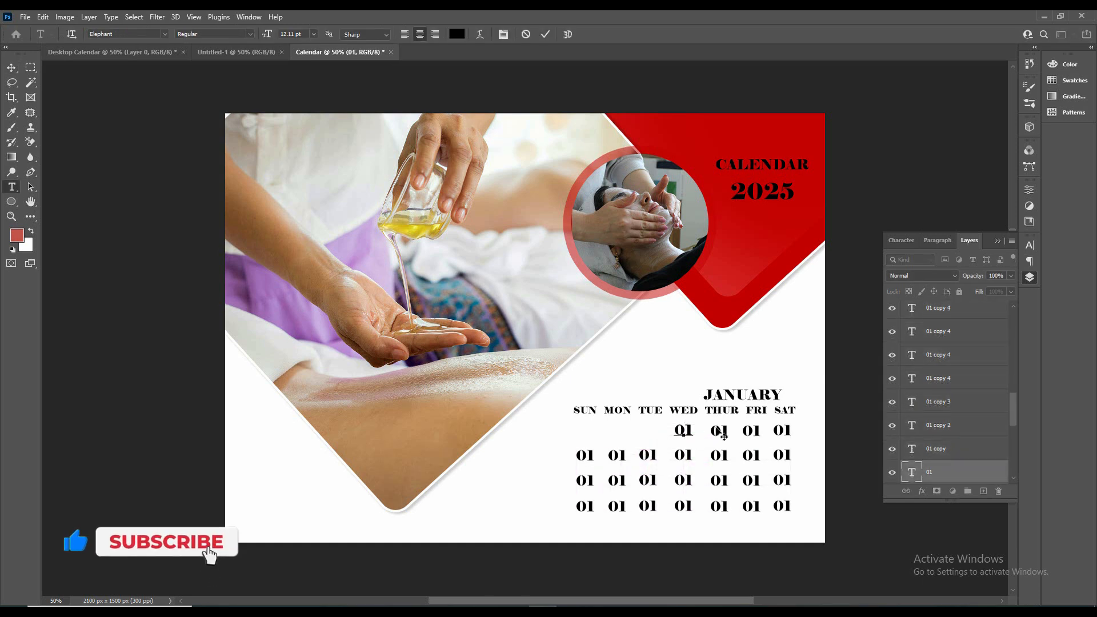
pyautogui.click(525, 36)
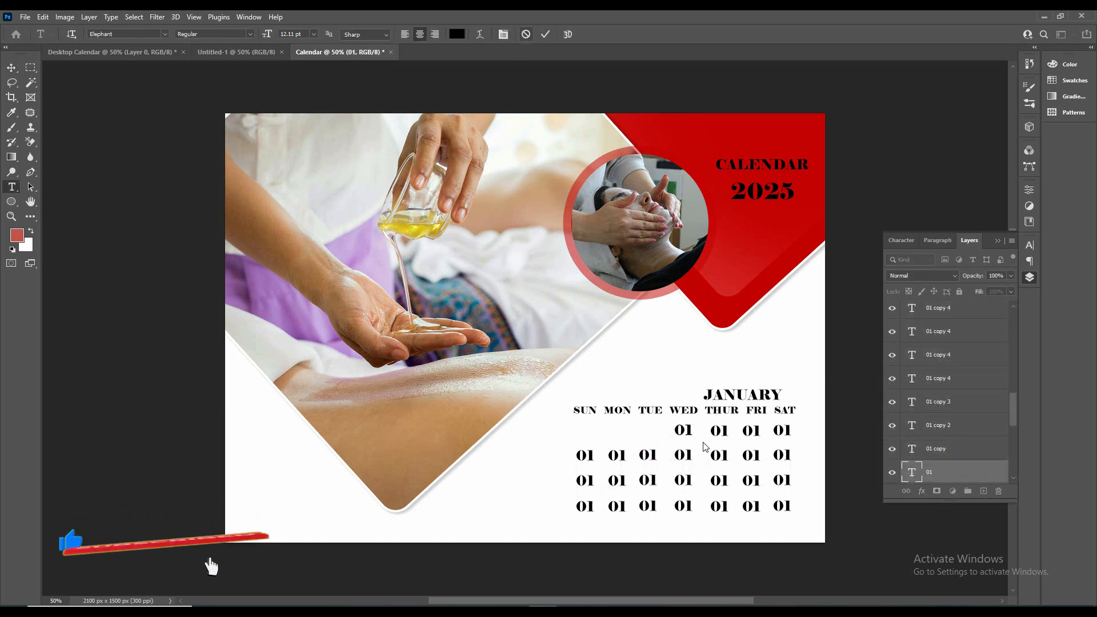
pyautogui.moveTo(723, 429); pyautogui.dragTo(730, 432)
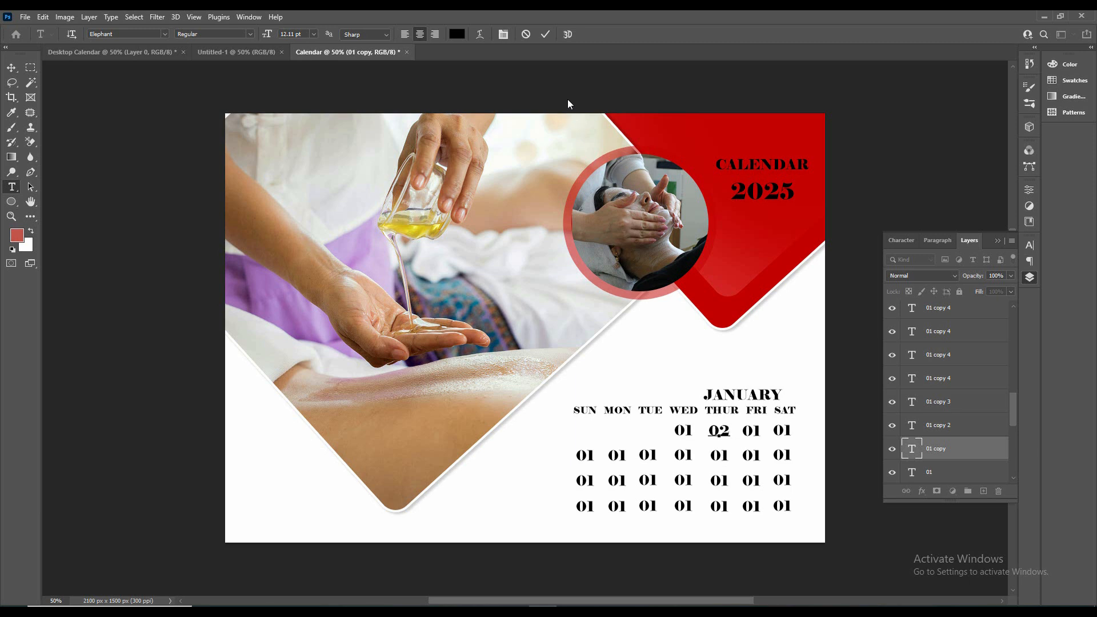
pyautogui.click(545, 34)
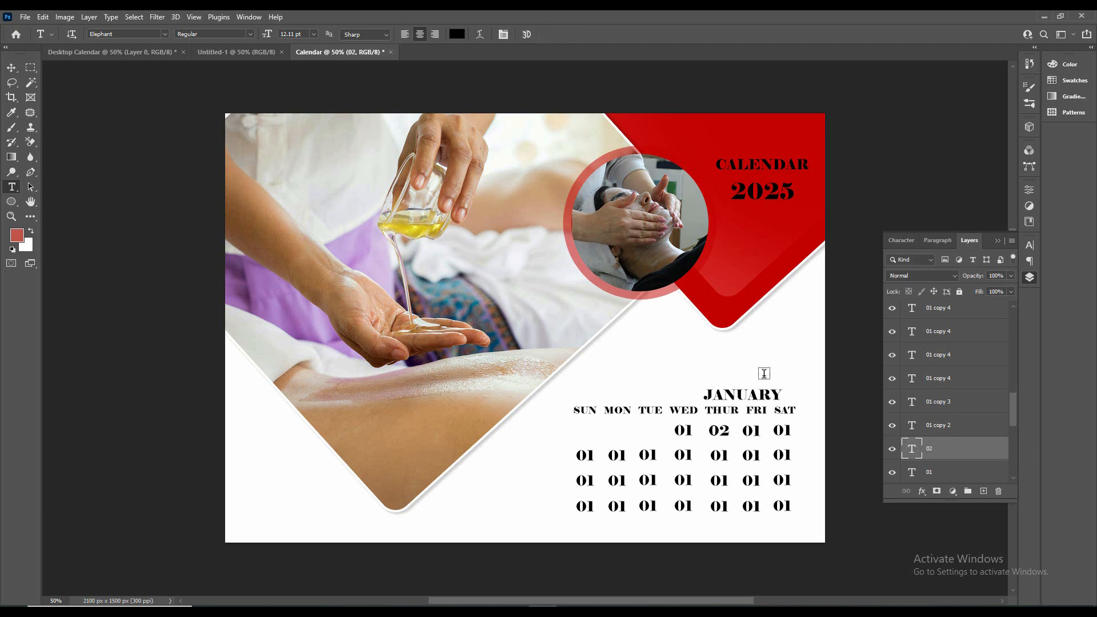
pyautogui.click(754, 439)
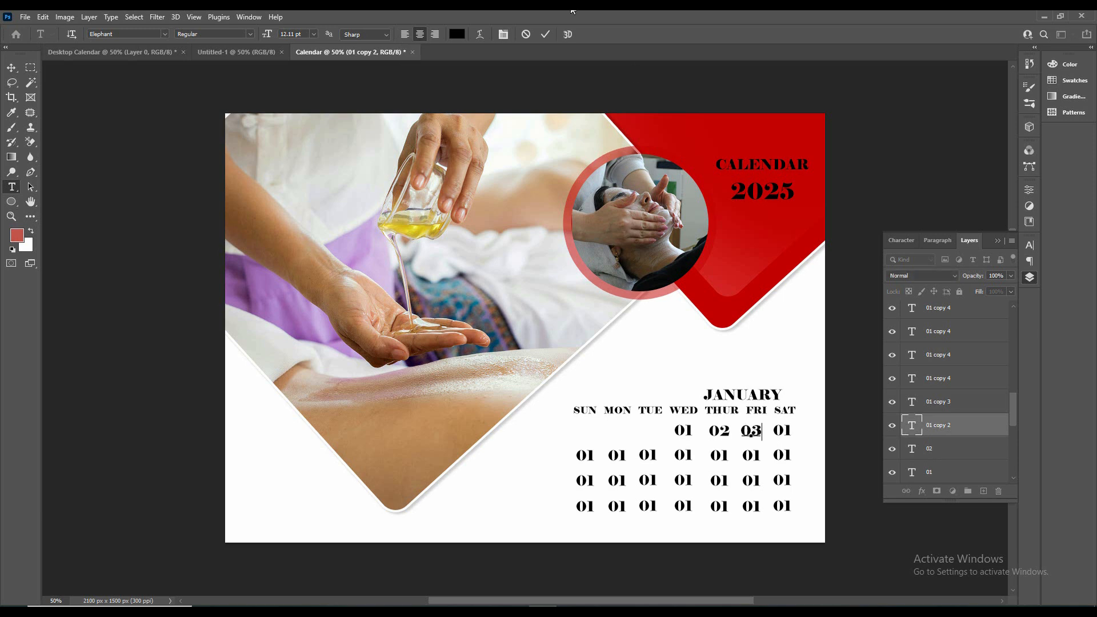
pyautogui.click(768, 382)
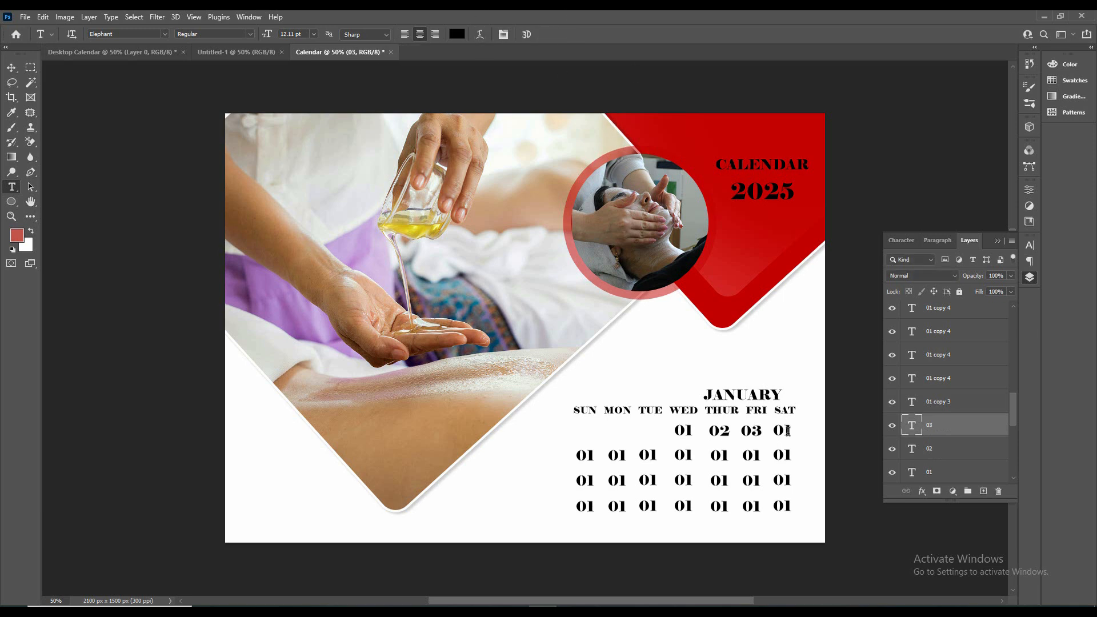
pyautogui.click(791, 429)
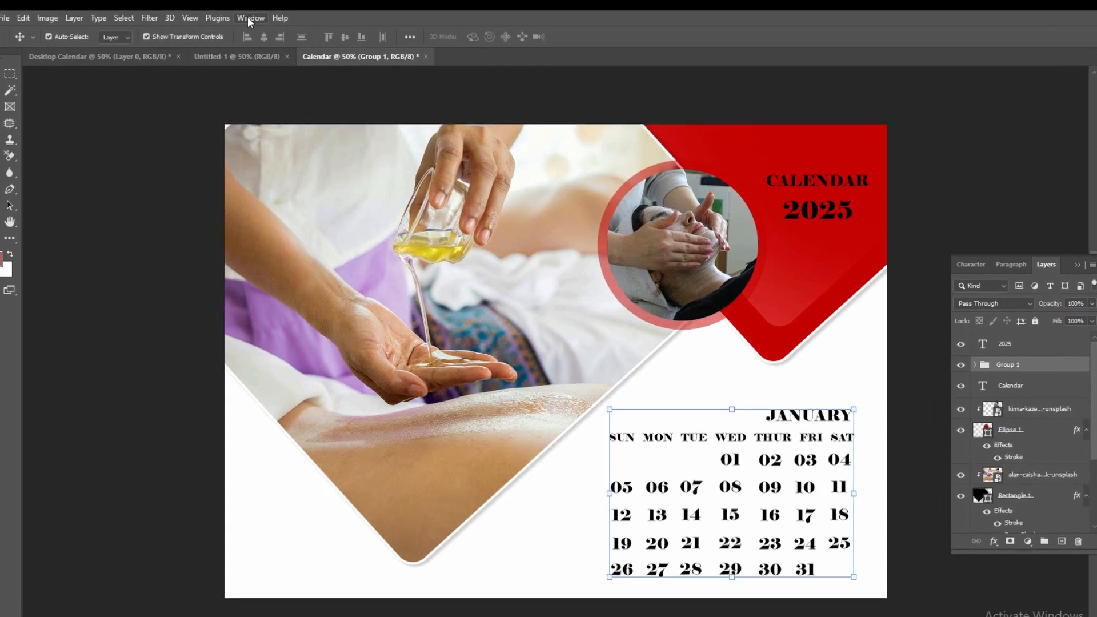
# Set the JANUARY heading to the Cinzel font in Bold, 18 pt, with an olive green color
pyautogui.click(244, 17)
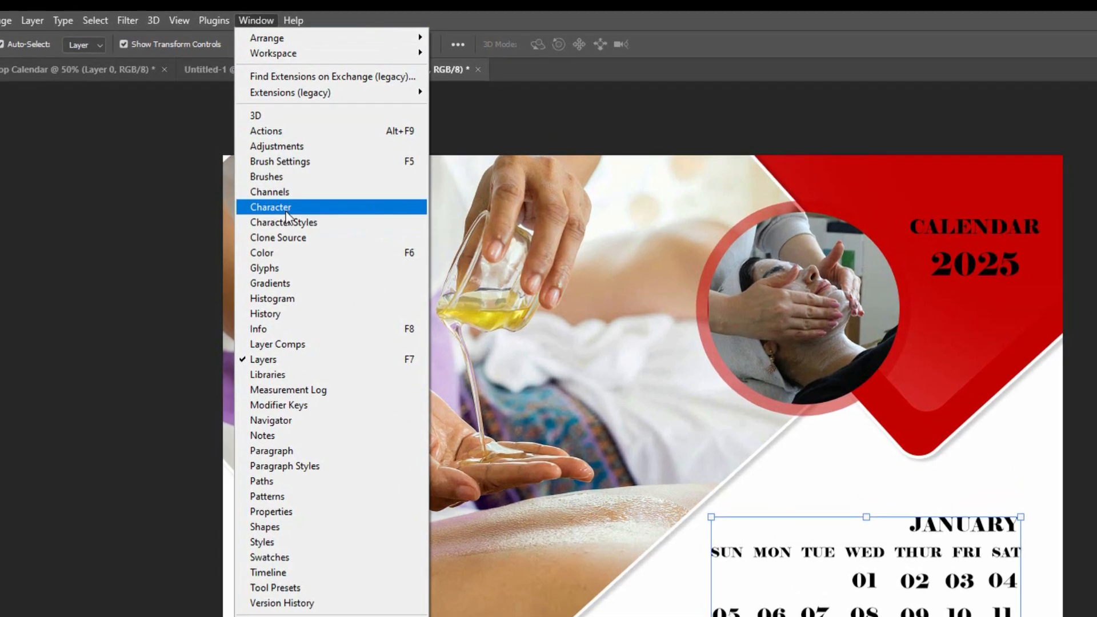
pyautogui.click(286, 209)
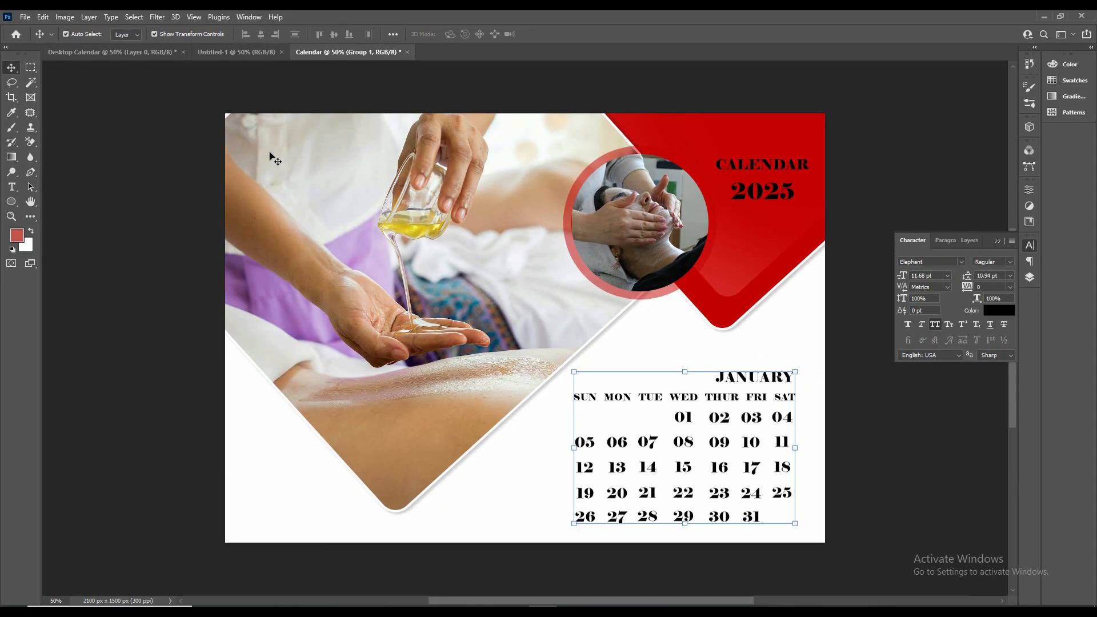
pyautogui.click(743, 385)
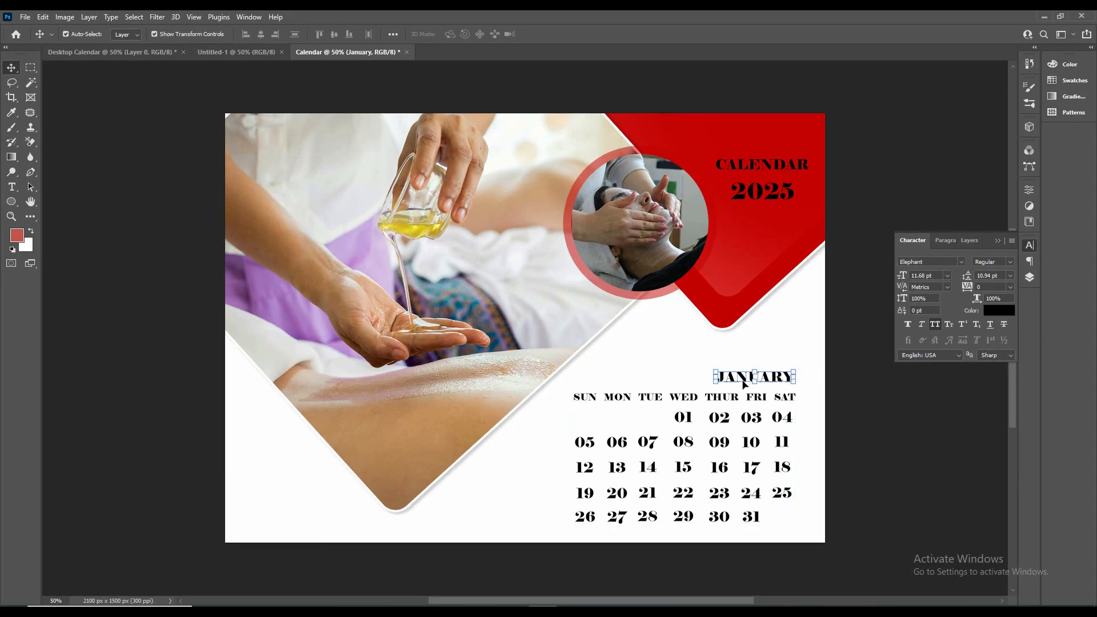
pyautogui.click(964, 261)
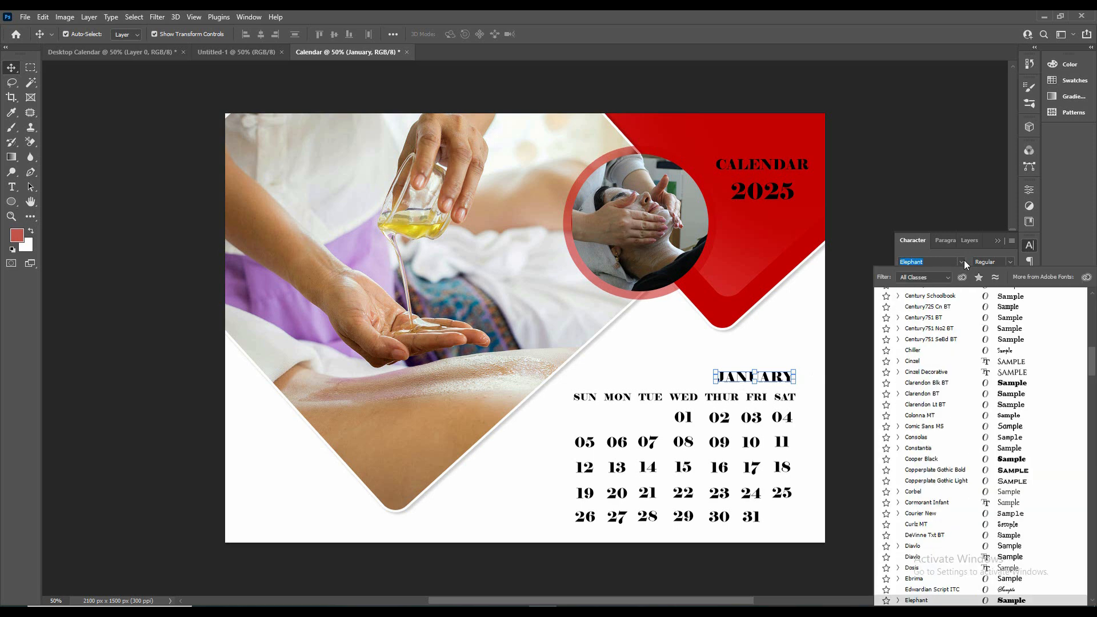
pyautogui.click(968, 328)
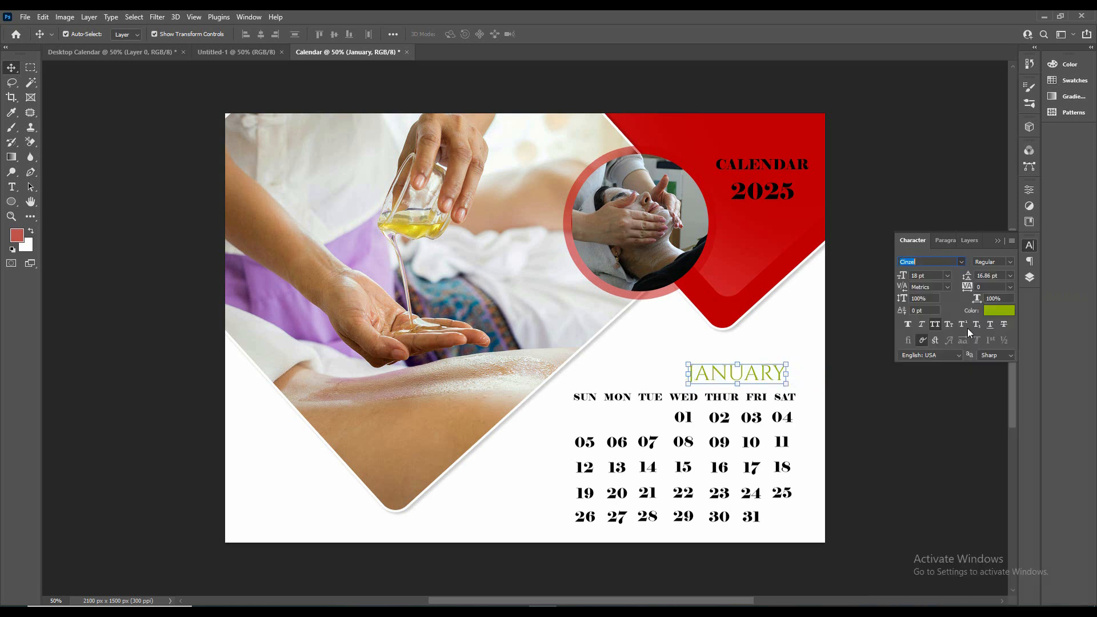
pyautogui.click(1010, 261)
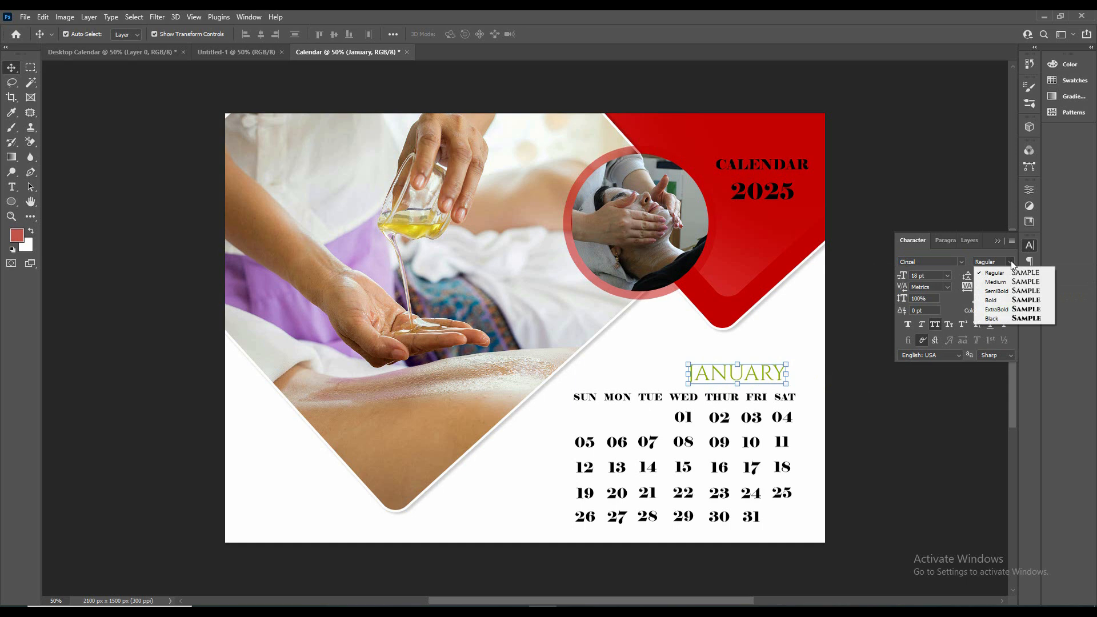
pyautogui.click(1000, 300)
# Select all the date numbers from 01 to 31 together and color them dark red
pyautogui.click(694, 399)
pyautogui.click(687, 420)
pyautogui.keyDown('shift'); pyautogui.click(723, 420); pyautogui.keyUp('shift')
pyautogui.keyDown('shift'); pyautogui.click(753, 419); pyautogui.keyUp('shift')
pyautogui.keyDown('shift'); pyautogui.click(785, 446); pyautogui.keyUp('shift')
pyautogui.keyDown('shift'); pyautogui.click(753, 443); pyautogui.keyUp('shift')
pyautogui.keyDown('shift'); pyautogui.click(720, 444); pyautogui.keyUp('shift')
pyautogui.keyDown('shift'); pyautogui.click(685, 443); pyautogui.keyUp('shift')
pyautogui.keyDown('shift'); pyautogui.click(585, 443); pyautogui.keyUp('shift')
pyautogui.keyDown('shift'); pyautogui.click(617, 444); pyautogui.keyUp('shift')
pyautogui.keyDown('shift'); pyautogui.click(647, 444); pyautogui.keyUp('shift')
pyautogui.keyDown('shift'); pyautogui.click(584, 469); pyautogui.keyUp('shift')
pyautogui.keyDown('shift'); pyautogui.click(616, 469); pyautogui.keyUp('shift')
pyautogui.keyDown('shift'); pyautogui.click(648, 468); pyautogui.keyUp('shift')
pyautogui.keyDown('shift'); pyautogui.click(683, 469); pyautogui.keyUp('shift')
pyautogui.keyDown('shift'); pyautogui.click(719, 469); pyautogui.keyUp('shift')
pyautogui.keyDown('shift'); pyautogui.click(751, 468); pyautogui.keyUp('shift')
pyautogui.keyDown('shift'); pyautogui.click(779, 469); pyautogui.keyUp('shift')
pyautogui.keyDown('shift'); pyautogui.click(781, 494); pyautogui.keyUp('shift')
pyautogui.keyDown('shift'); pyautogui.click(751, 495); pyautogui.keyUp('shift')
pyautogui.keyDown('shift'); pyautogui.click(718, 495); pyautogui.keyUp('shift')
pyautogui.keyDown('shift'); pyautogui.click(689, 495); pyautogui.keyUp('shift')
pyautogui.keyDown('shift'); pyautogui.click(586, 510); pyautogui.keyUp('shift')
pyautogui.keyDown('shift'); pyautogui.click(683, 517); pyautogui.keyUp('shift')
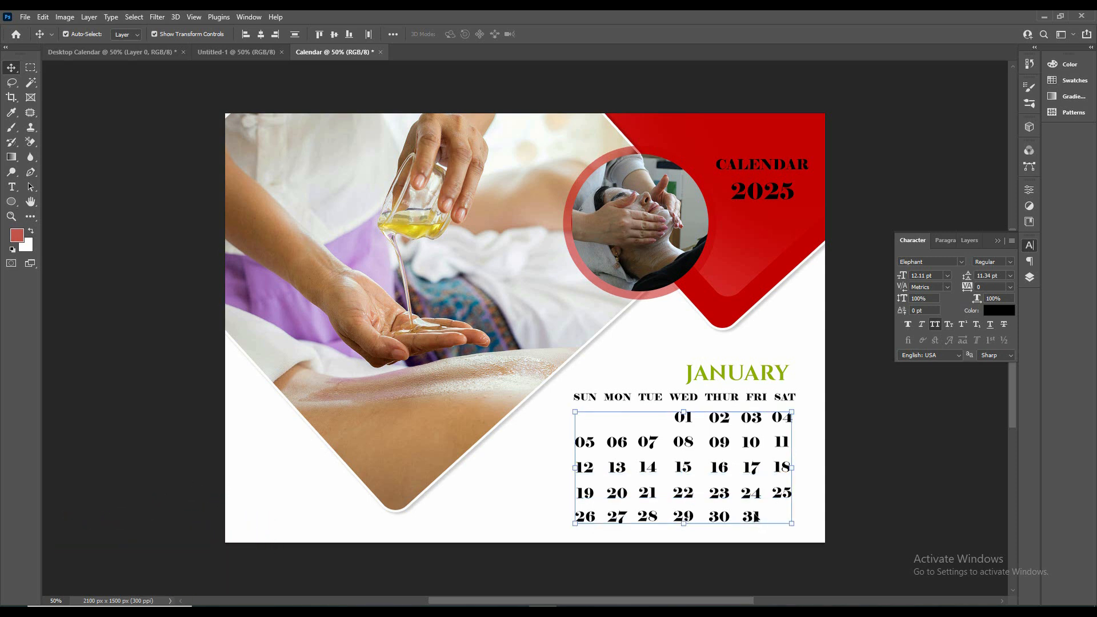
pyautogui.click(1011, 309)
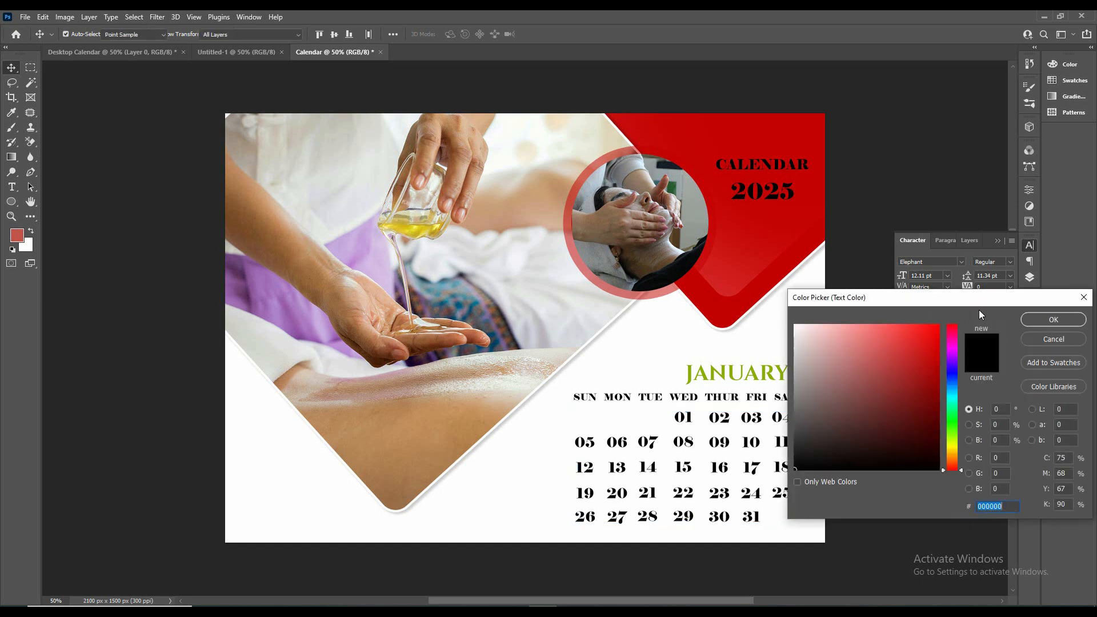
pyautogui.click(932, 353)
pyautogui.press('Return')
# Color the CALENDAR title white and enlarge it to about 13.4 pt
pyautogui.click(747, 167)
pyautogui.click(988, 310)
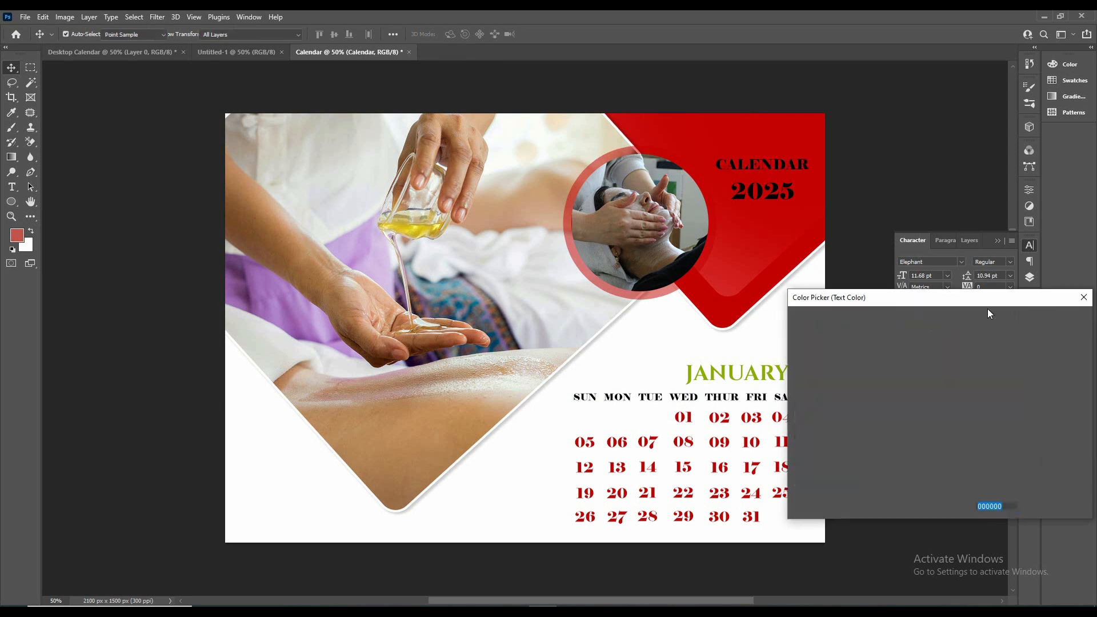
pyautogui.click(759, 313)
pyautogui.click(1032, 319)
pyautogui.moveTo(716, 167); pyautogui.dragTo(702, 166)
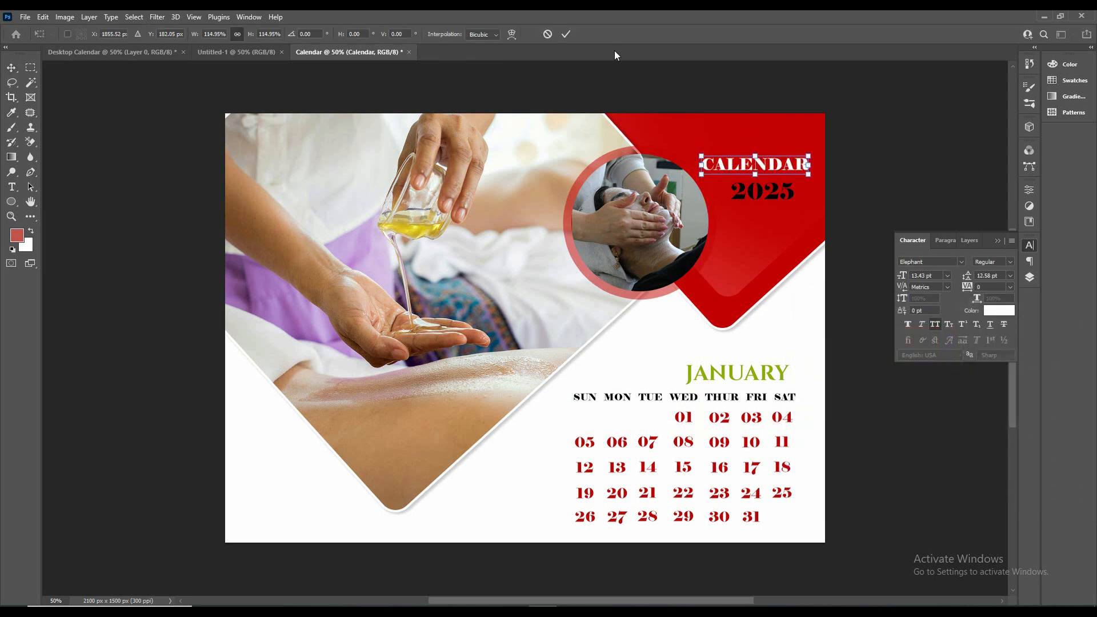
pyautogui.press('Return')
# Enlarge the 2025 text under the CALENDAR title to about 24.2 pt and color it light yellow
pyautogui.click(761, 197)
pyautogui.moveTo(795, 207); pyautogui.dragTo(769, 203)
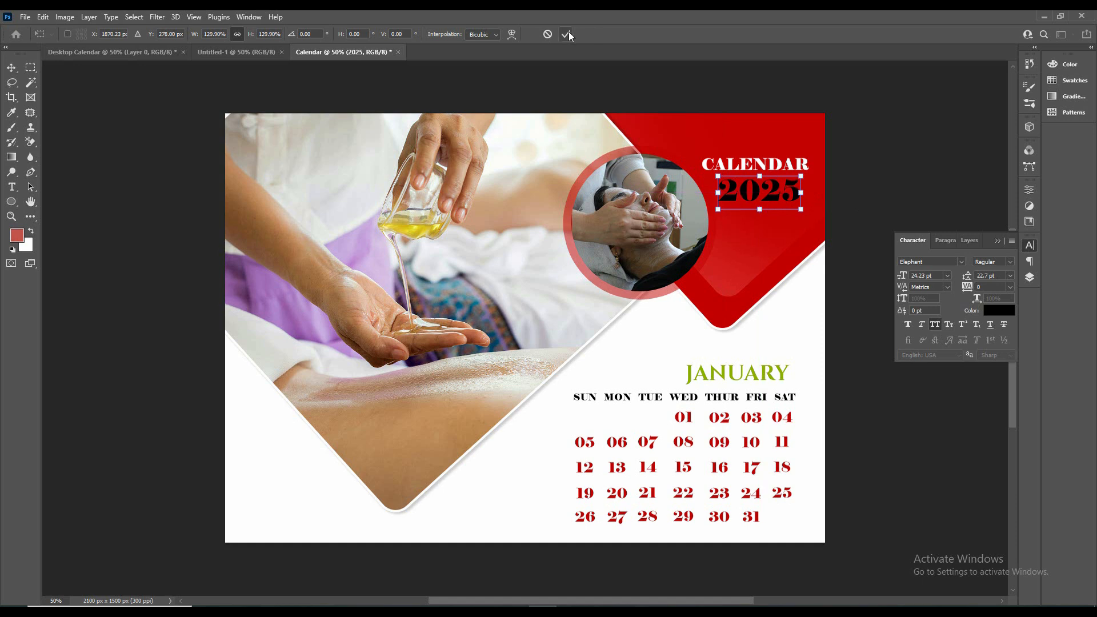
pyautogui.click(567, 34)
pyautogui.click(1000, 311)
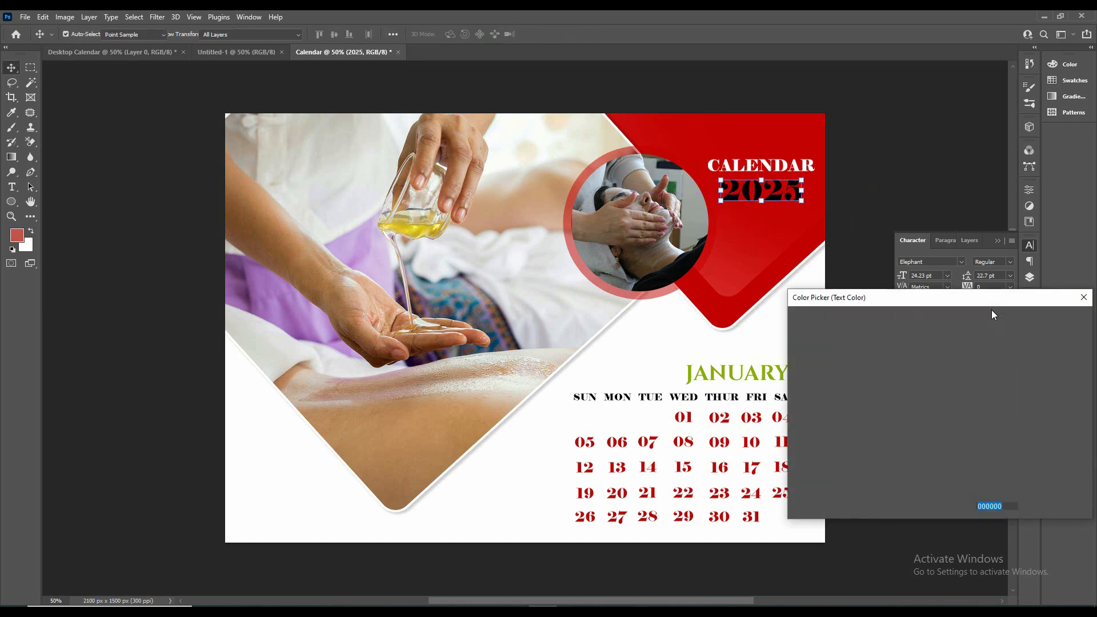
pyautogui.click(425, 216)
pyautogui.click(928, 348)
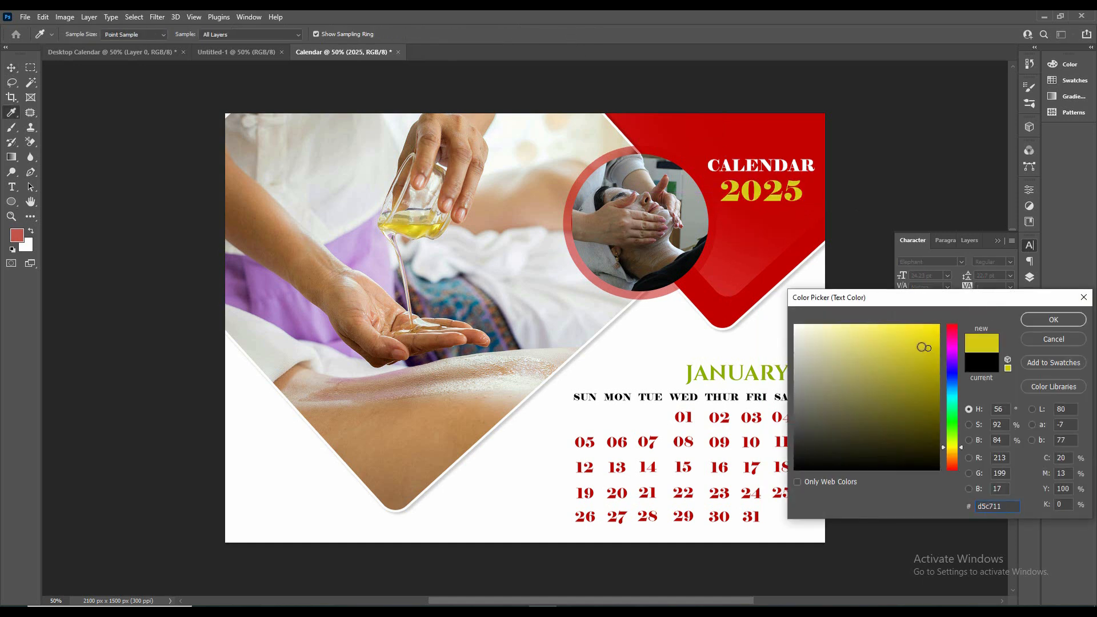
pyautogui.click(1035, 319)
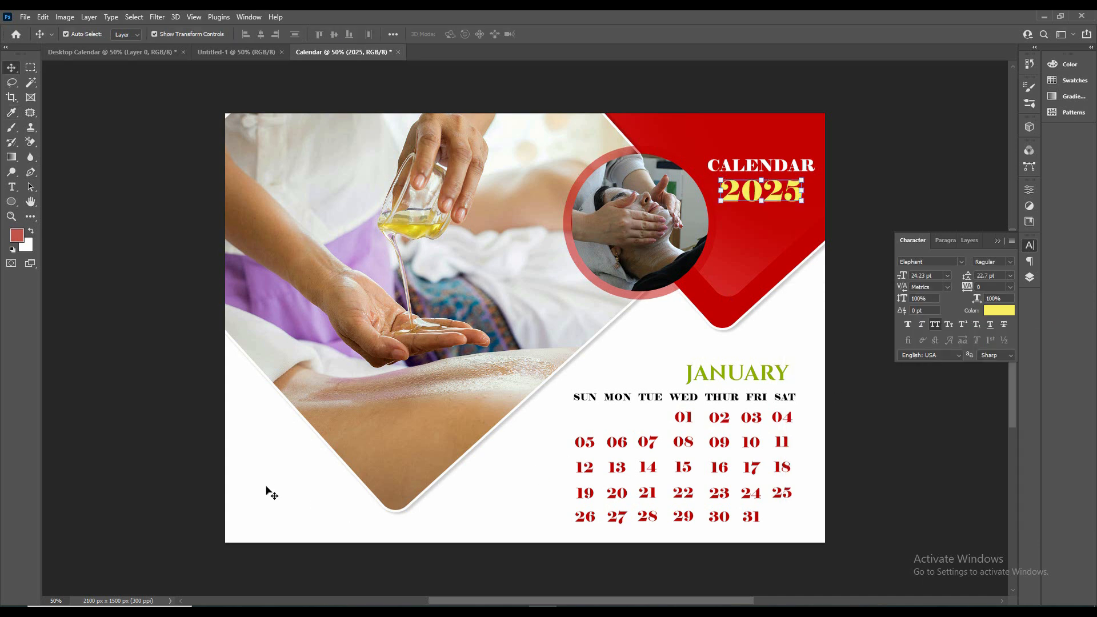
# Draw a rectangle strip about 2102 × 51 px along the page's lower edge and fill it with the same light yellow
pyautogui.rightClick(11, 203)
pyautogui.click(31, 212)
pyautogui.rightClick(9, 204)
pyautogui.click(38, 203)
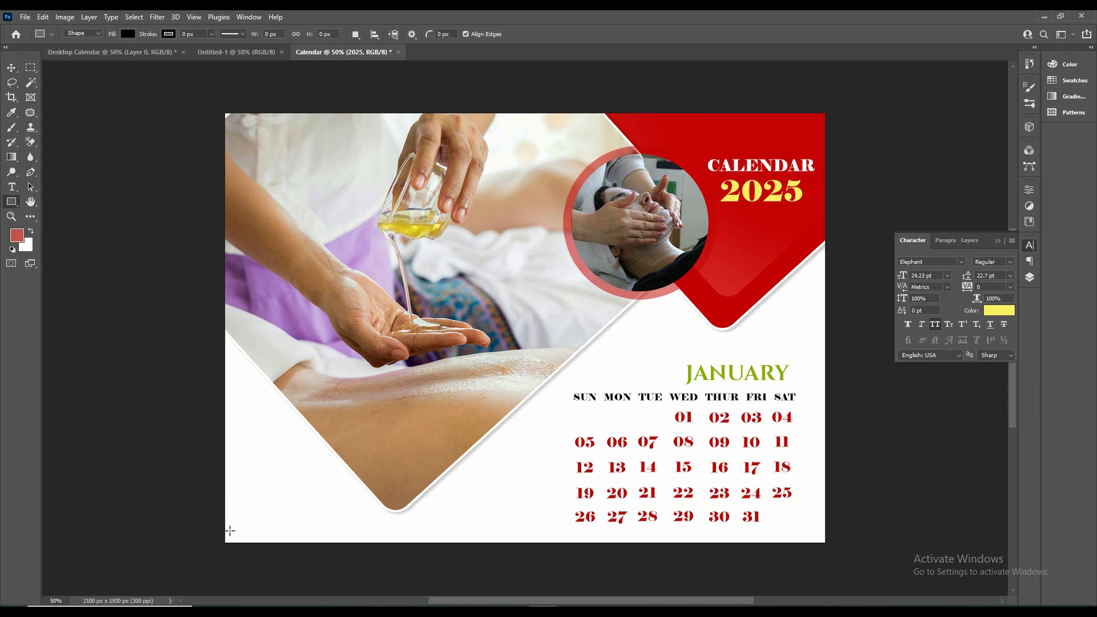
pyautogui.moveTo(360, 544); pyautogui.dragTo(825, 544)
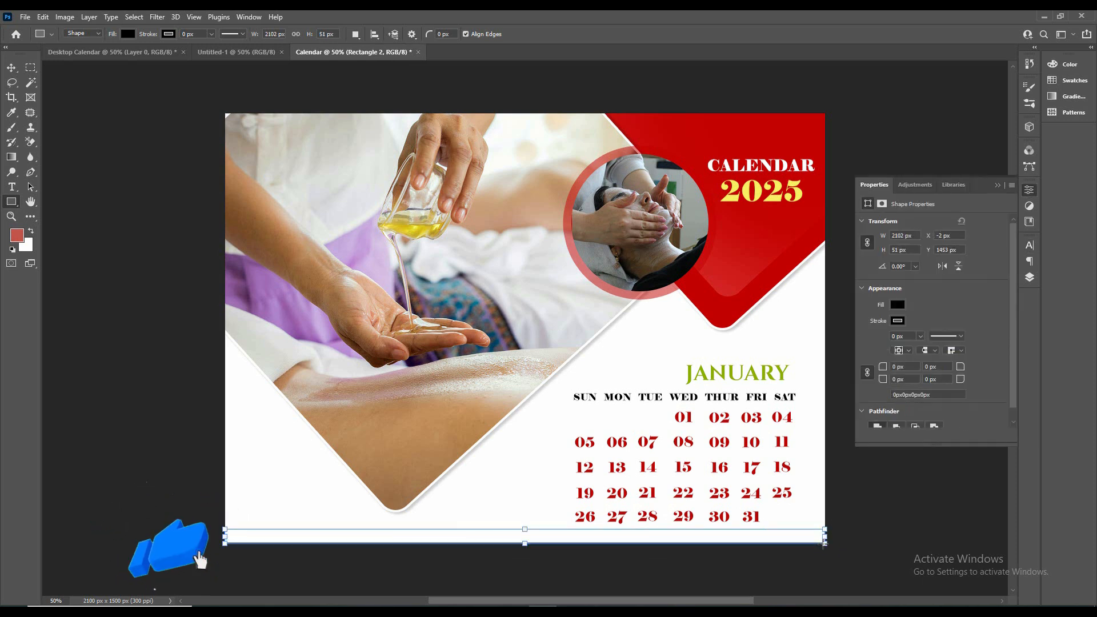
pyautogui.click(898, 305)
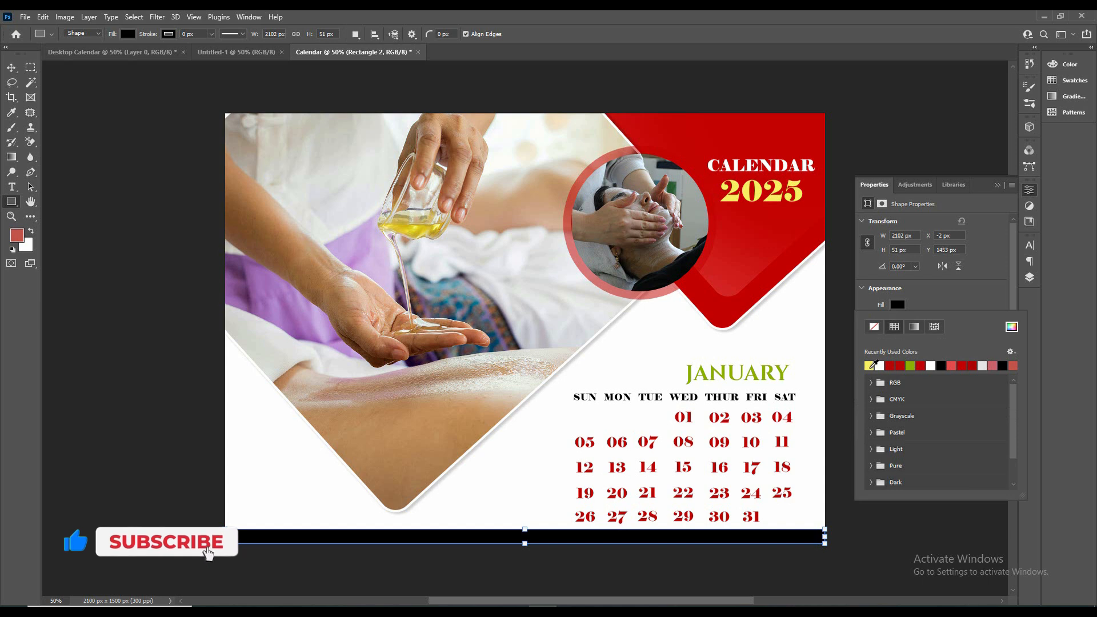
pyautogui.click(869, 366)
pyautogui.press('v')
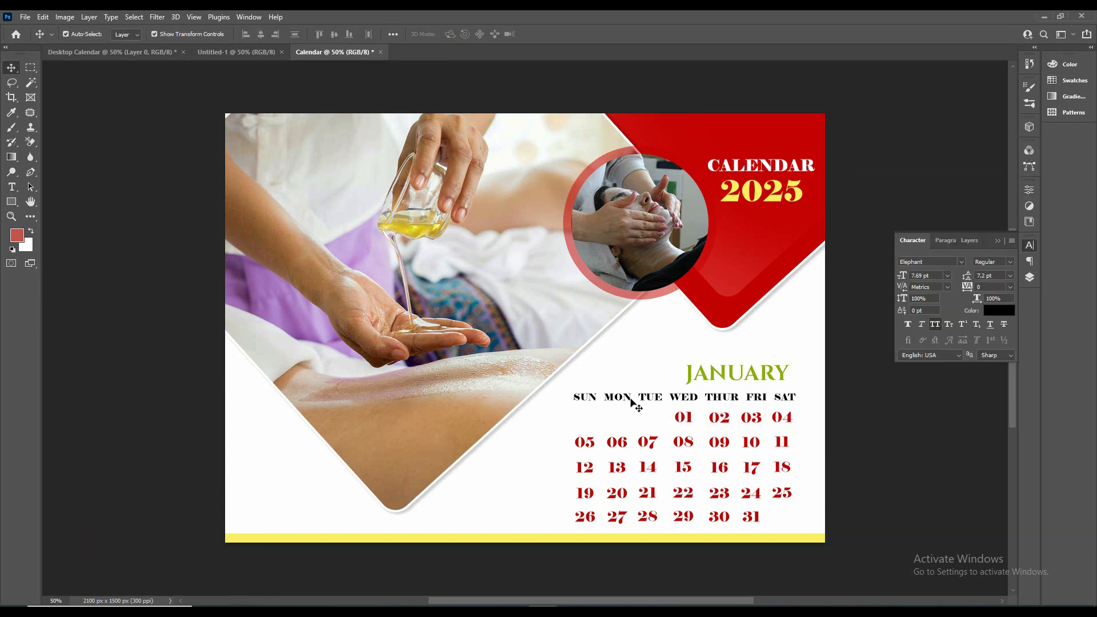
# Copy the weekday row to just above the yellow strip and replace its text with the phone number, "companywebsite" and "company location", separated by vertical bars
pyautogui.moveTo(627, 396); pyautogui.dragTo(337, 527)
pyautogui.doubleClick(310, 524)
pyautogui.write('+00 123 456 789')
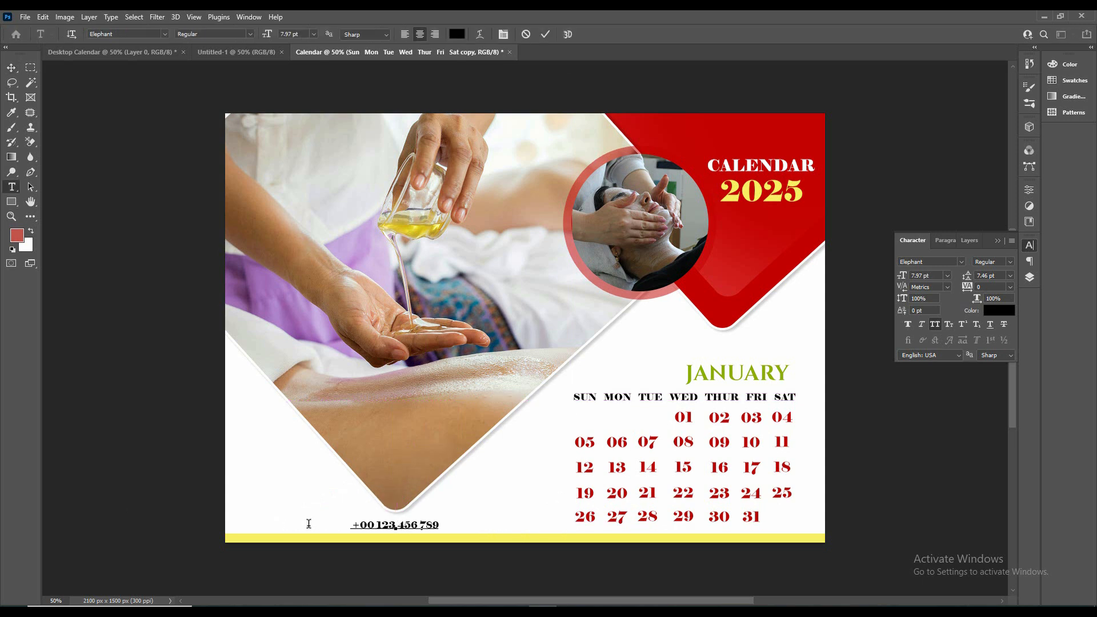
pyautogui.write('  COMPANYWEBSITE  COMPANY LOCATION')
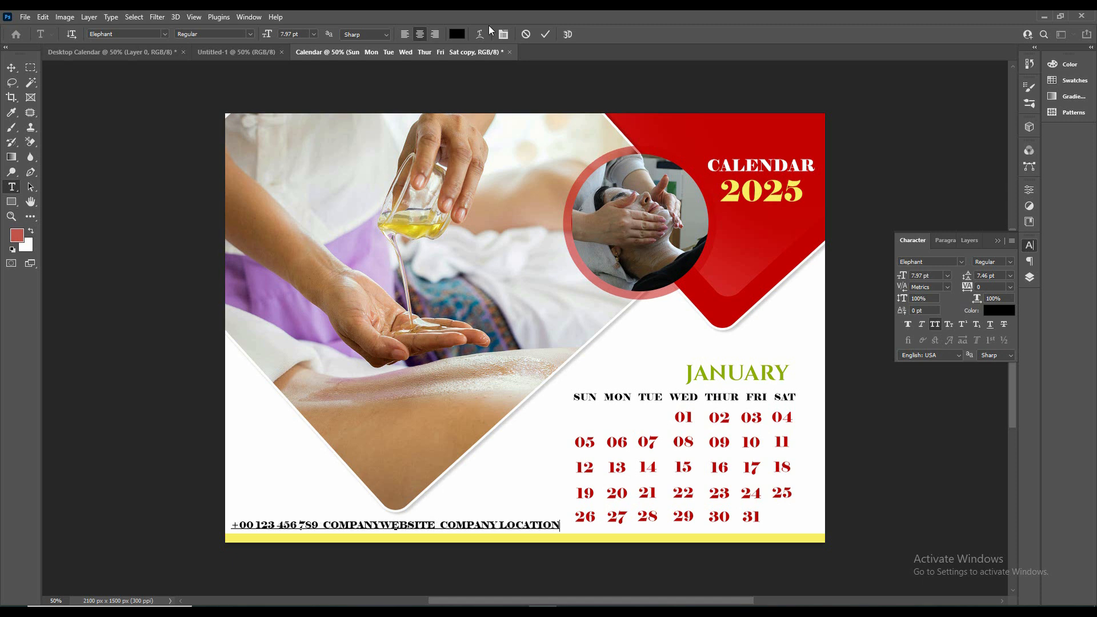
pyautogui.click(545, 34)
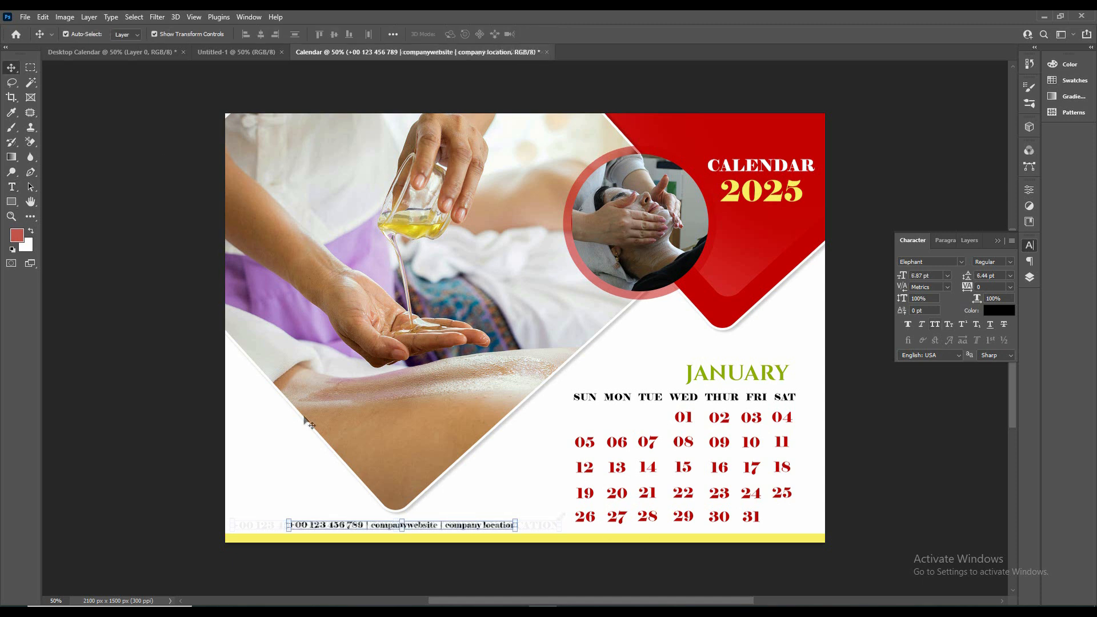
# Place the pngegg (10) logo from the 2025 Desktop calendar folder, scaled to about 8.2%, over the upper-left part of the large photo
pyautogui.click(1046, 17)
pyautogui.click(515, 197)
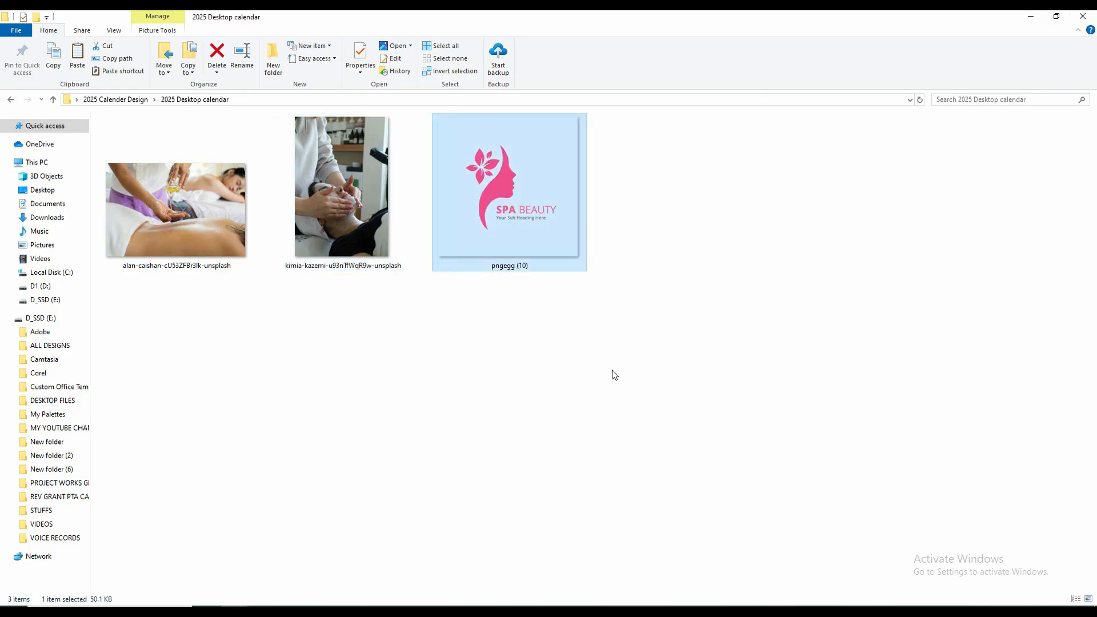
pyautogui.moveTo(615, 375); pyautogui.dragTo(368, 257)
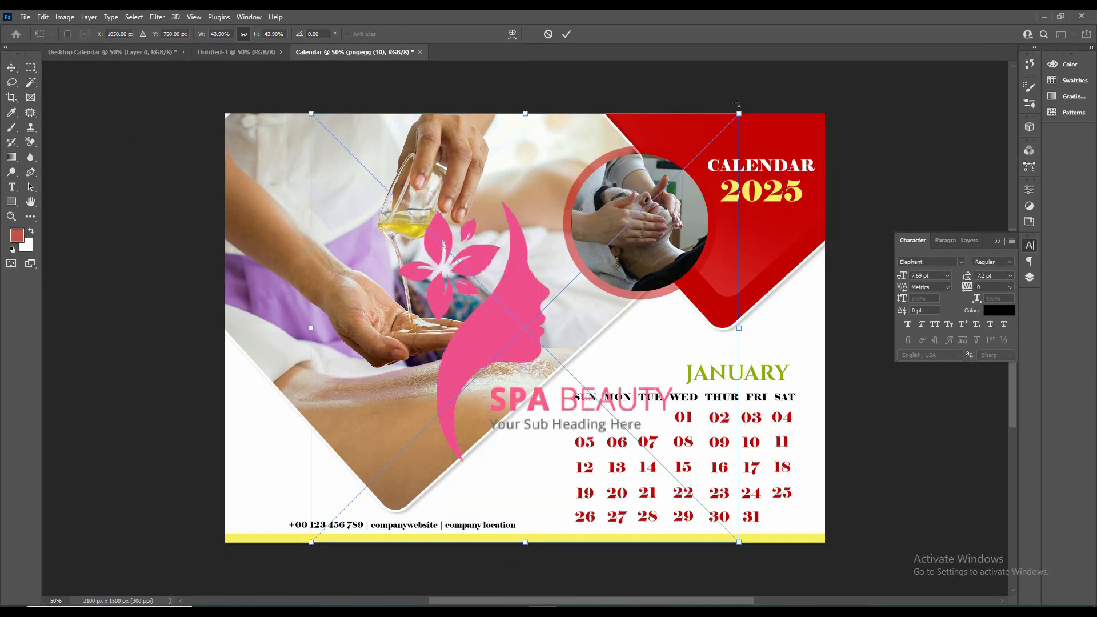
pyautogui.moveTo(577, 270); pyautogui.dragTo(453, 401)
pyautogui.moveTo(368, 479); pyautogui.dragTo(274, 158)
pyautogui.moveTo(359, 80); pyautogui.dragTo(301, 145)
pyautogui.moveTo(250, 174); pyautogui.dragTo(303, 145)
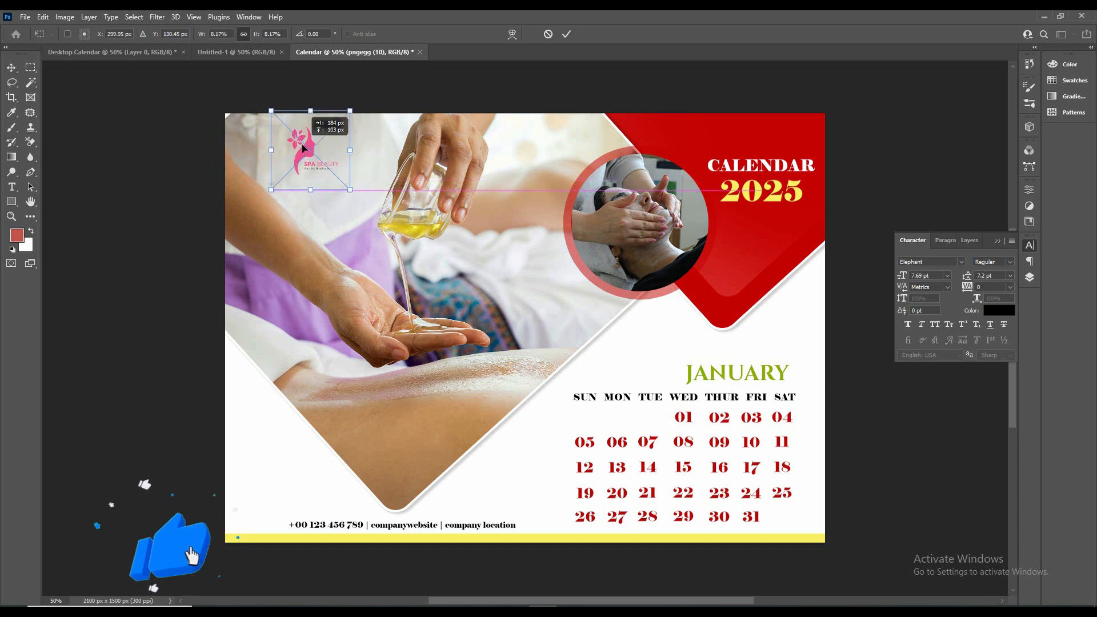
pyautogui.press('Return')
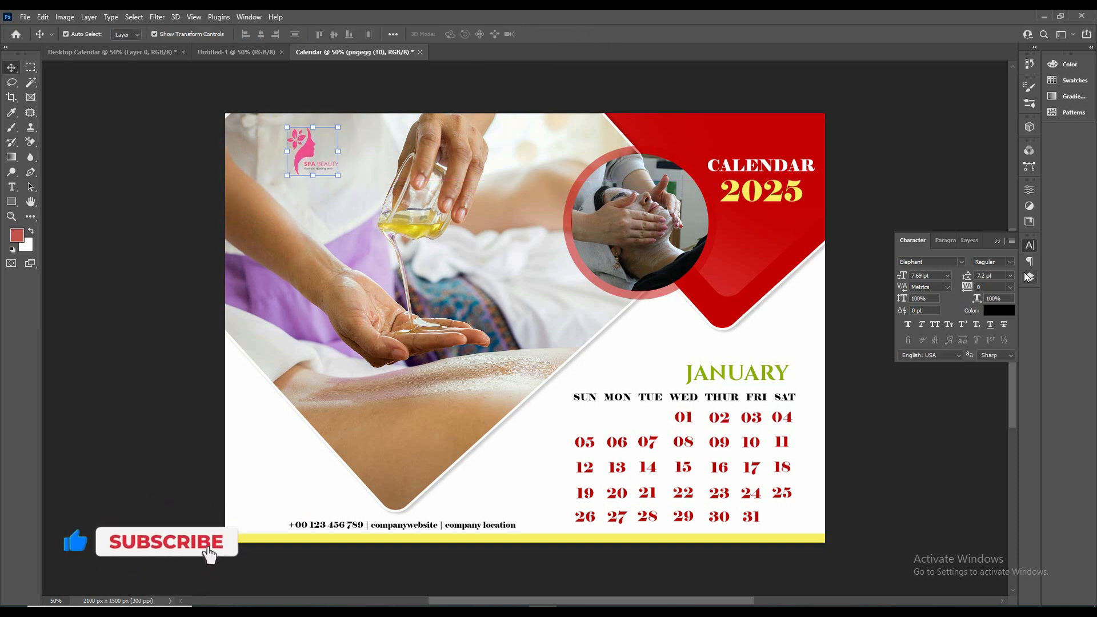
# Duplicate the spa logo, scale the copy to about 11% and position it in the white area at the page's lower-left corner
pyautogui.click(1028, 277)
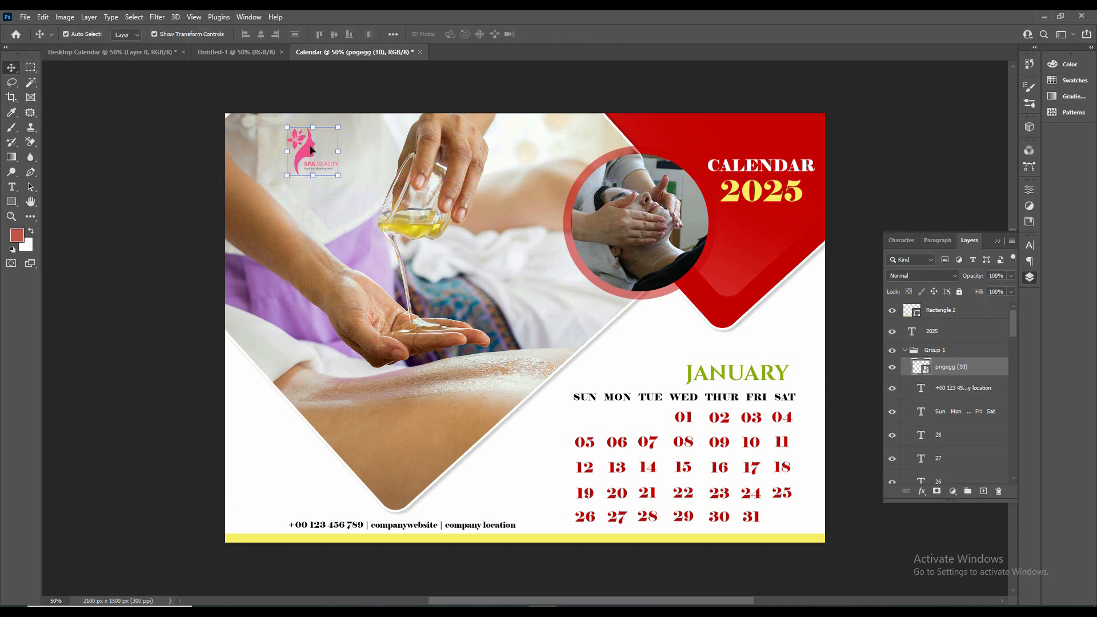
pyautogui.moveTo(302, 165); pyautogui.dragTo(334, 362)
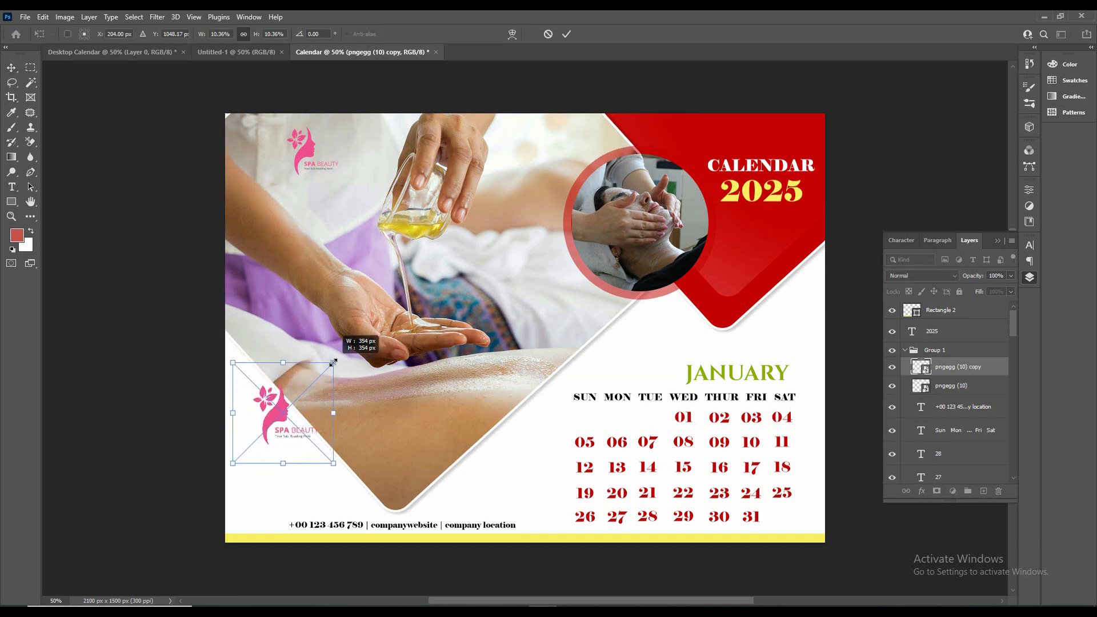
pyautogui.moveTo(282, 411); pyautogui.dragTo(273, 471)
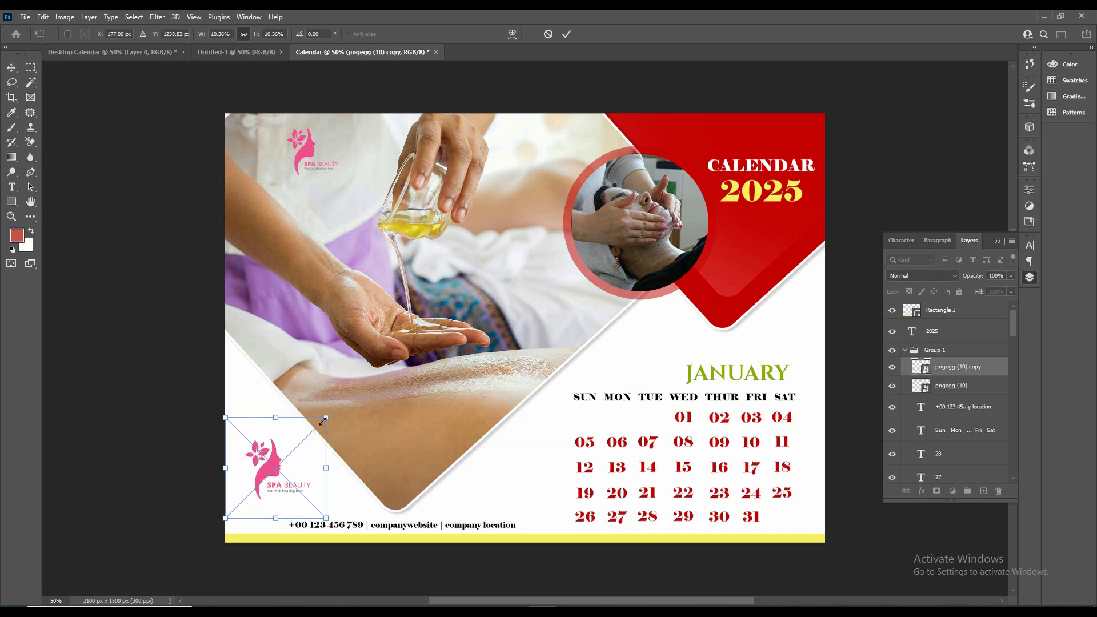
pyautogui.moveTo(330, 416); pyautogui.dragTo(333, 412)
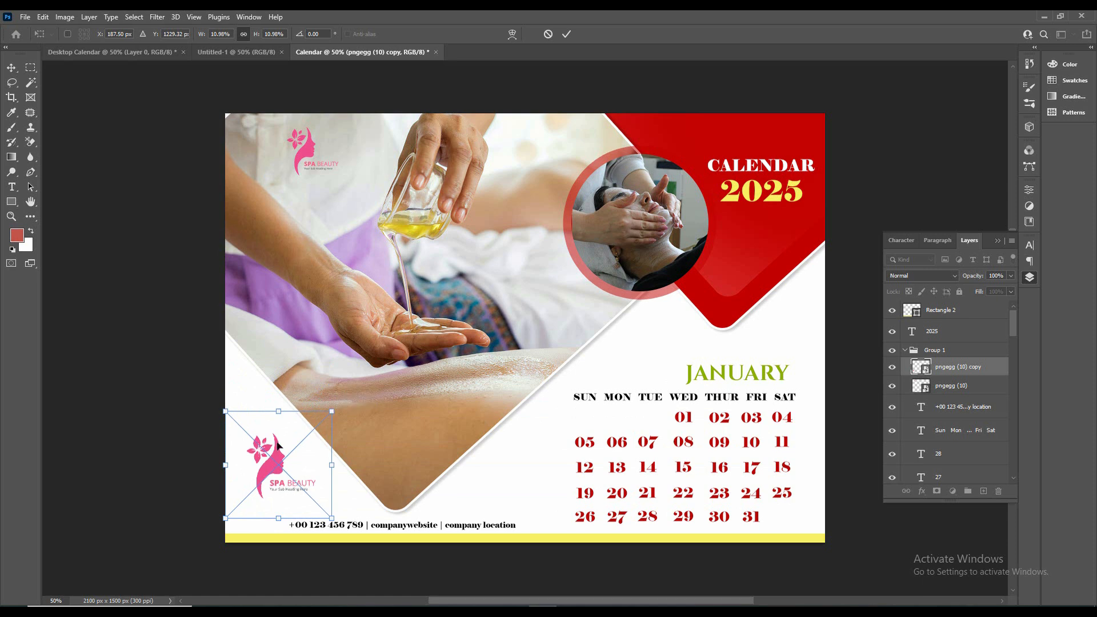
pyautogui.moveTo(275, 449); pyautogui.dragTo(275, 452)
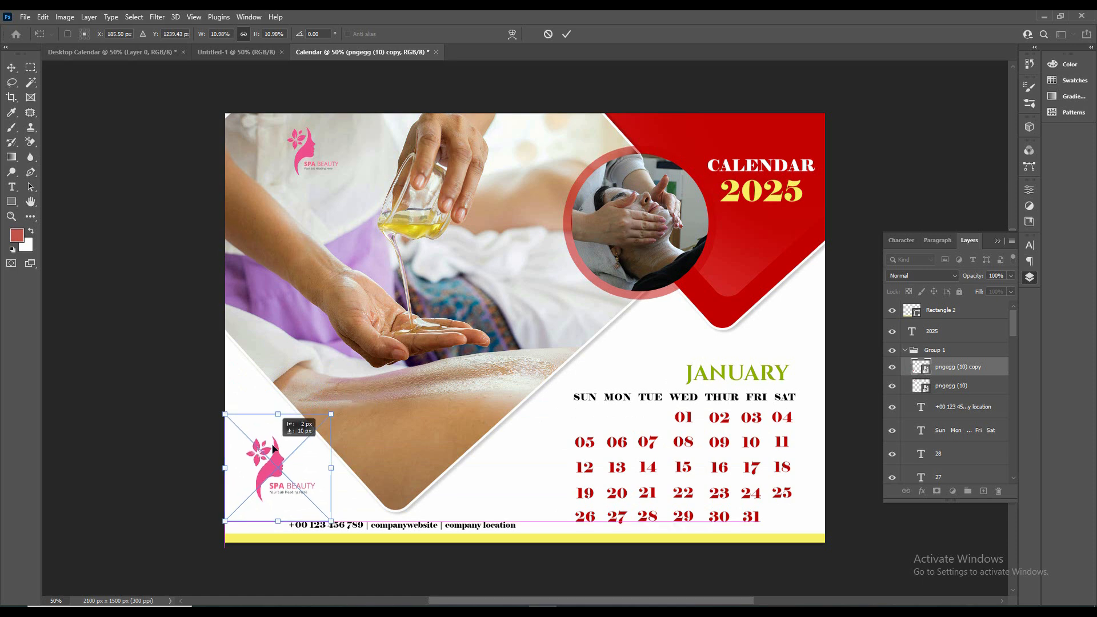
pyautogui.click(566, 34)
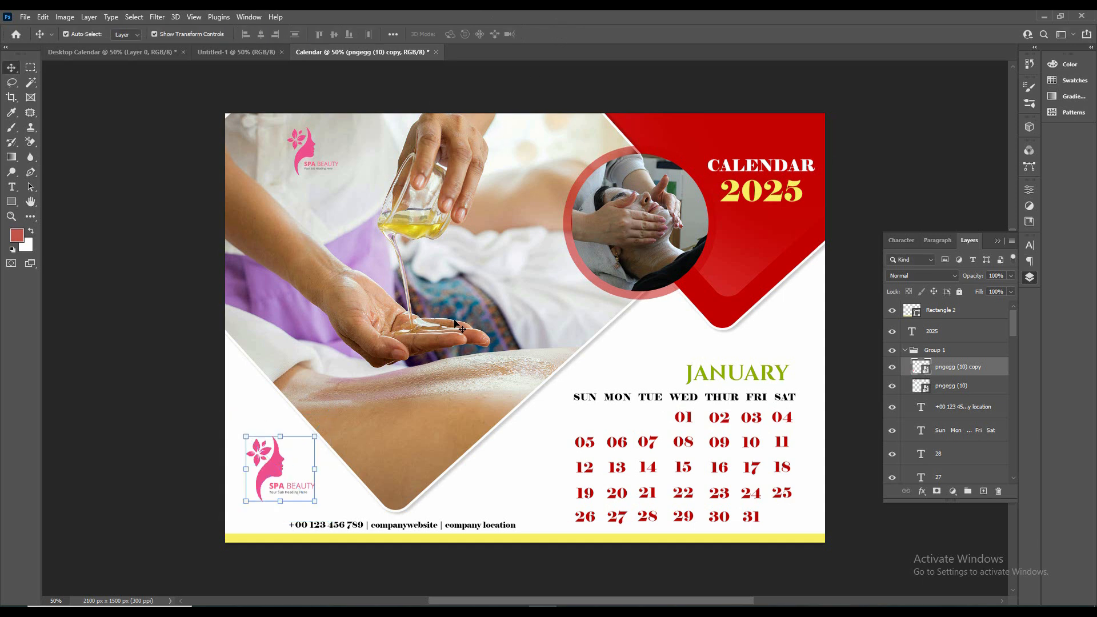
# Outline a closed wedge across the large photo's lower half and into the circular photo with the Pen tool, and convert it to a selection
pyautogui.rightClick(31, 172)
pyautogui.click(63, 171)
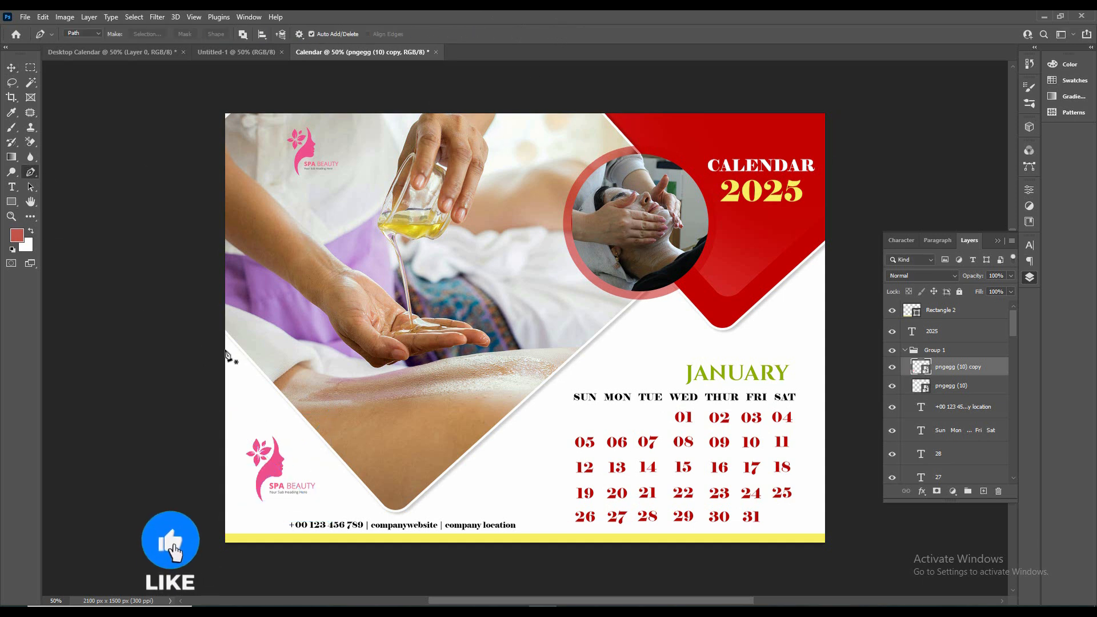
pyautogui.click(225, 350)
pyautogui.click(396, 508)
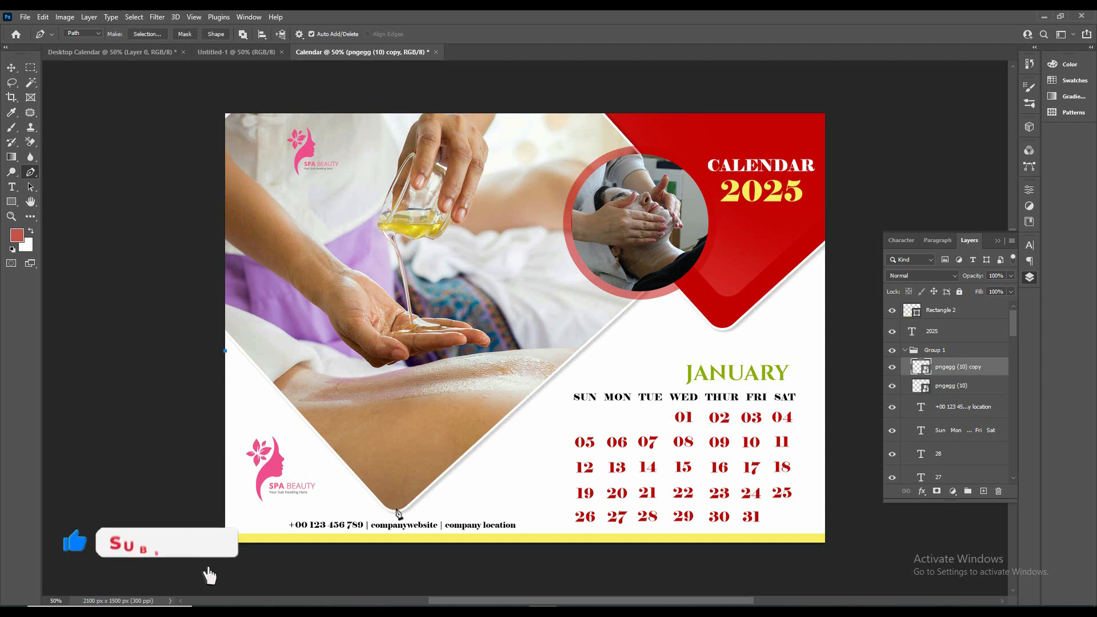
pyautogui.click(684, 291)
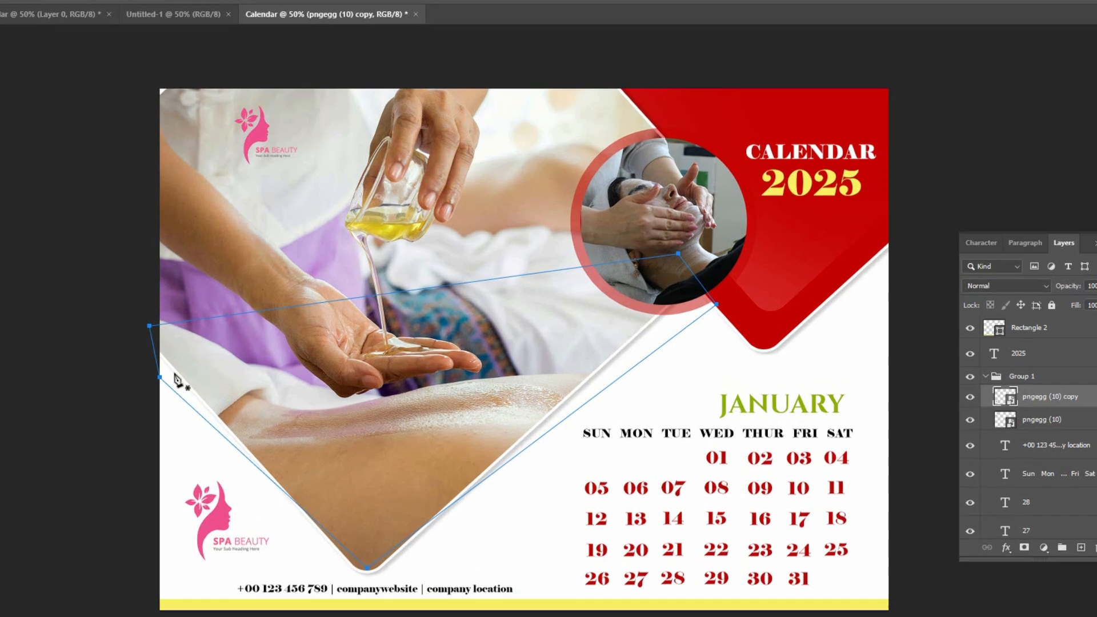
pyautogui.rightClick(239, 349)
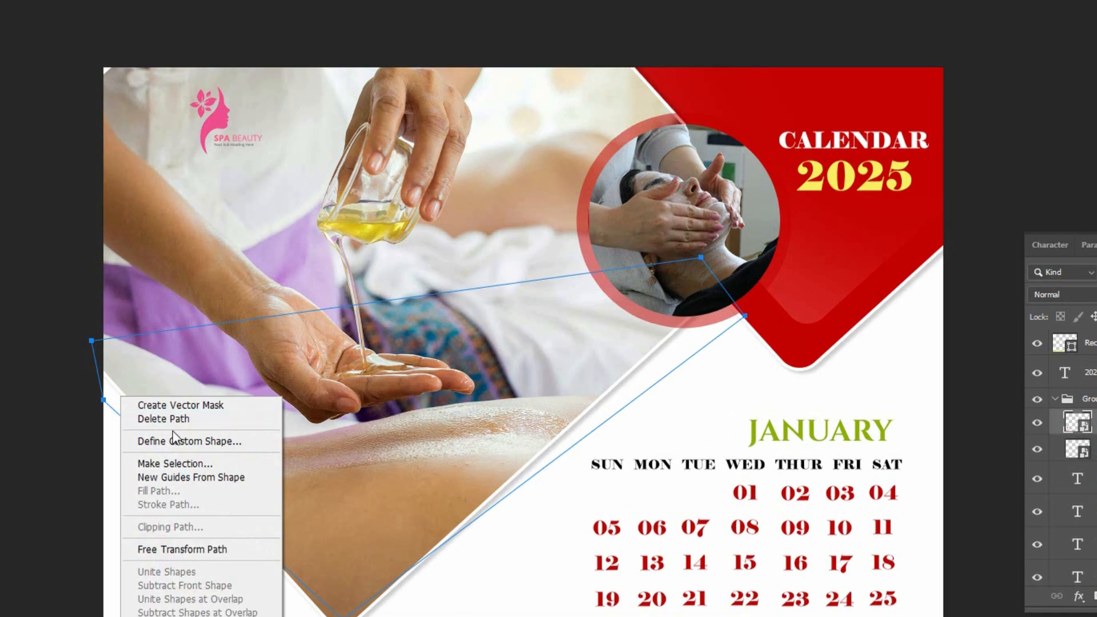
pyautogui.click(167, 462)
pyautogui.click(636, 153)
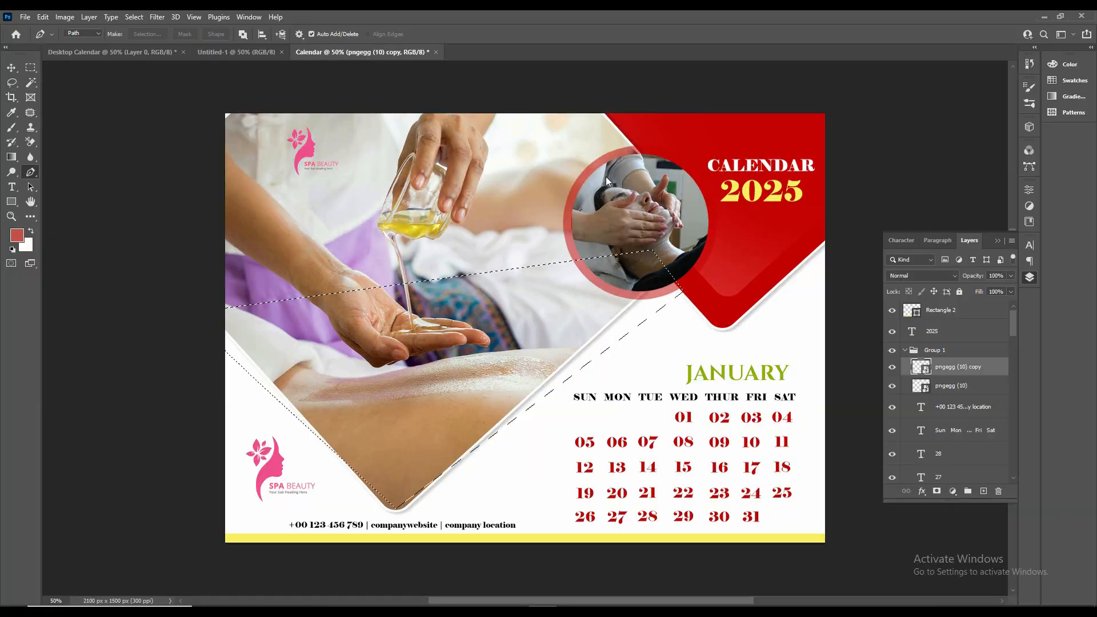
# Add a new layer above Rectangle 2 and fill the wedge selection with the yellow sampled from the strip
pyautogui.click(949, 310)
pyautogui.click(984, 492)
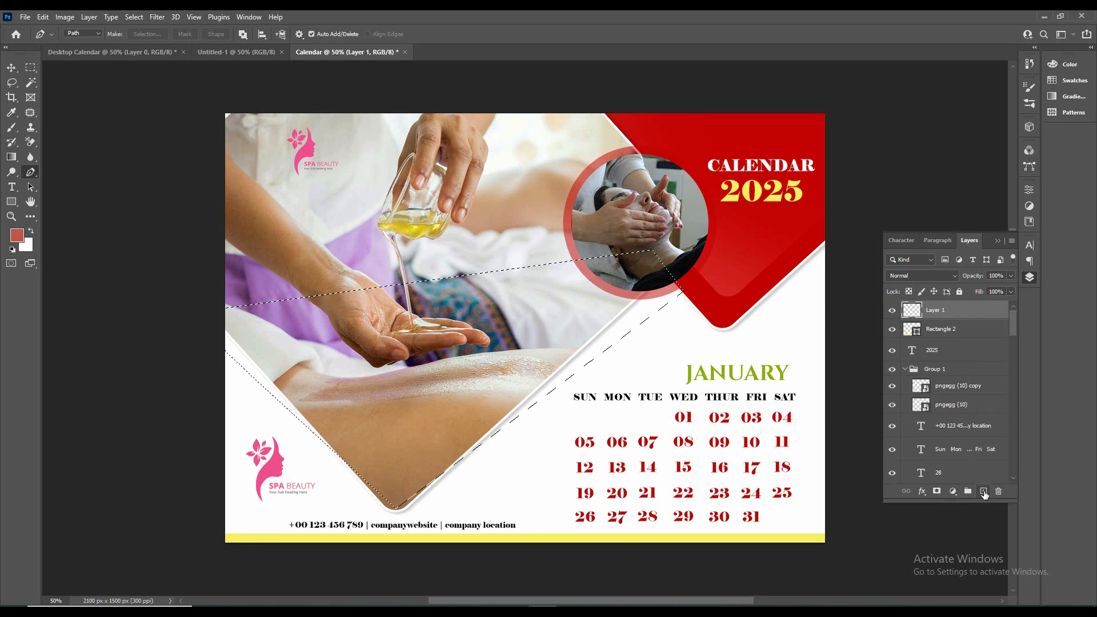
pyautogui.click(17, 235)
pyautogui.click(387, 539)
pyautogui.click(1055, 322)
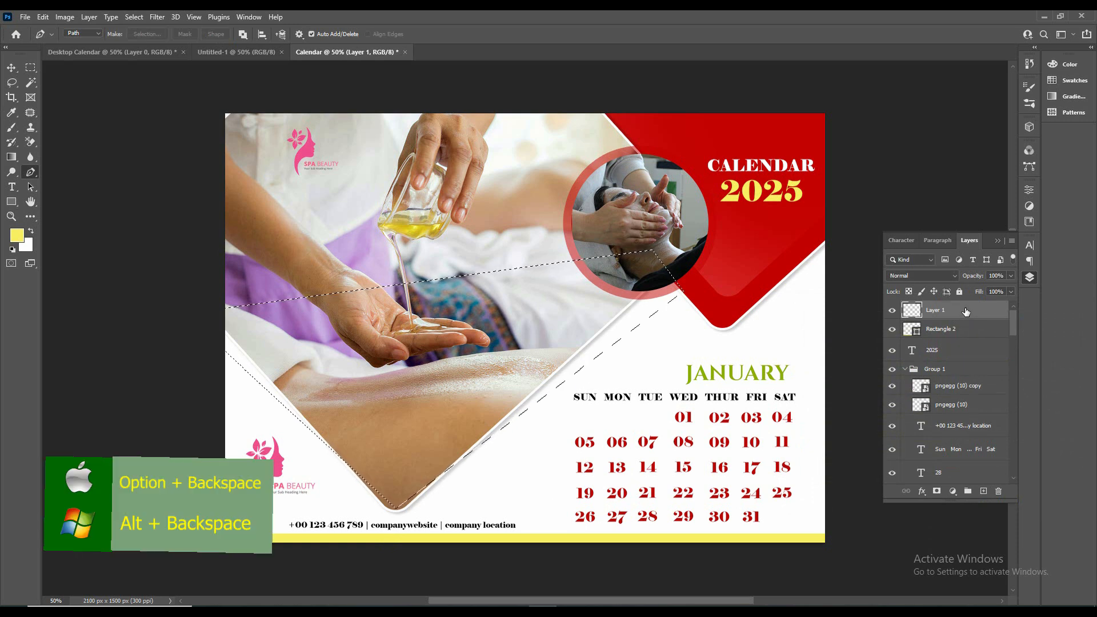
pyautogui.hotkey('alt', 'BackSpace')
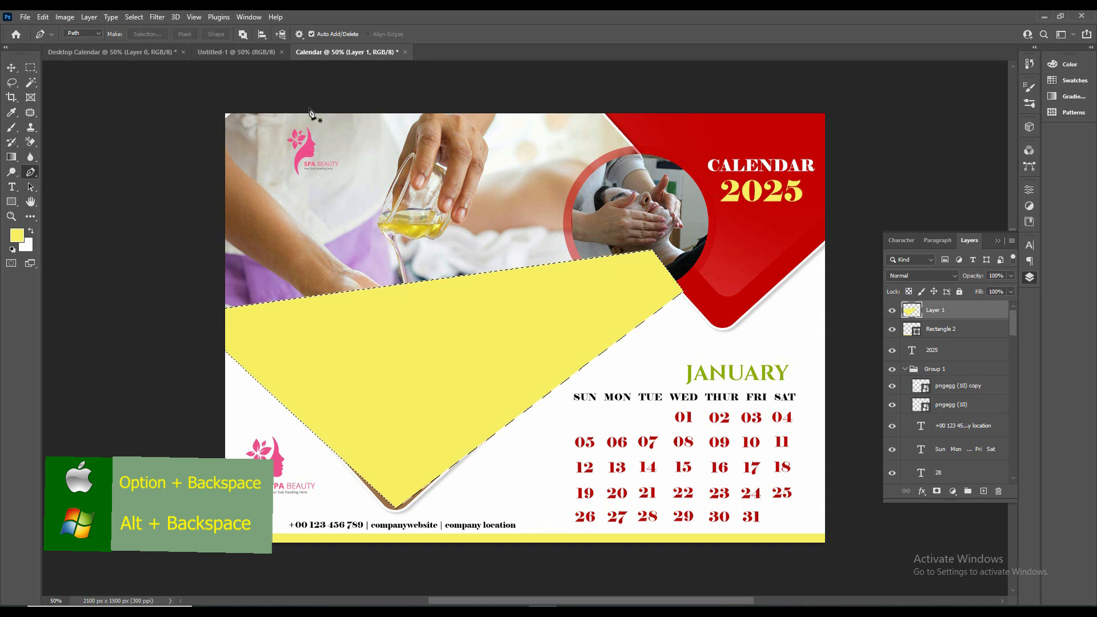
# Deselect the wedge, move its layer down the layer stack and clip it to the layer beneath
pyautogui.press('v')
pyautogui.hotkey('ctrl', 'd')
pyautogui.moveTo(971, 316); pyautogui.dragTo(953, 460)
pyautogui.hotkey('ctrl', 'alt', 'g')
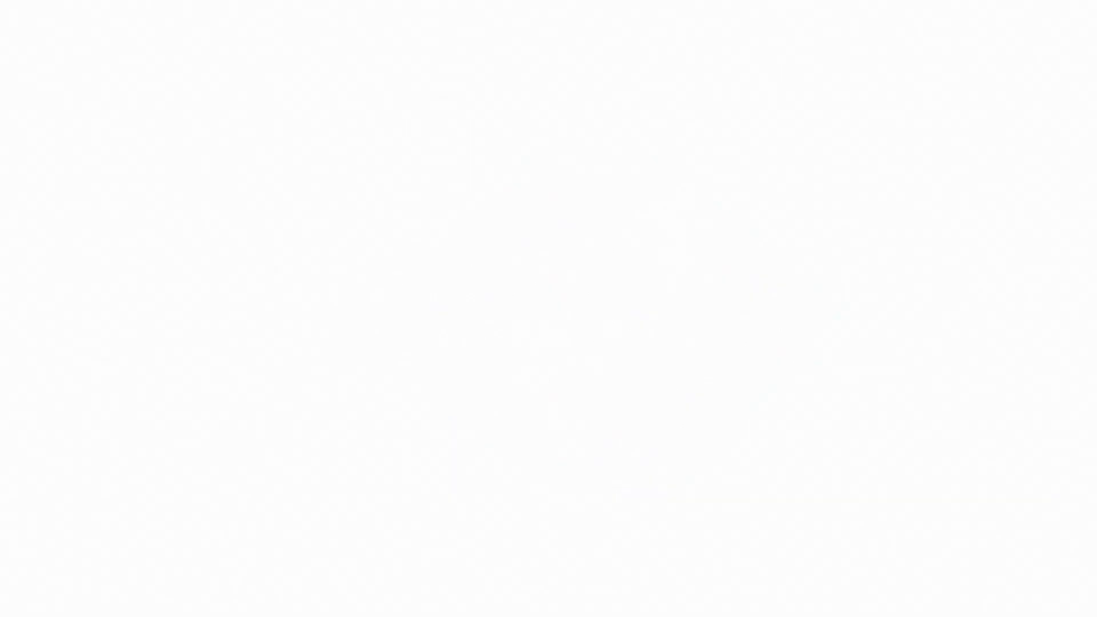